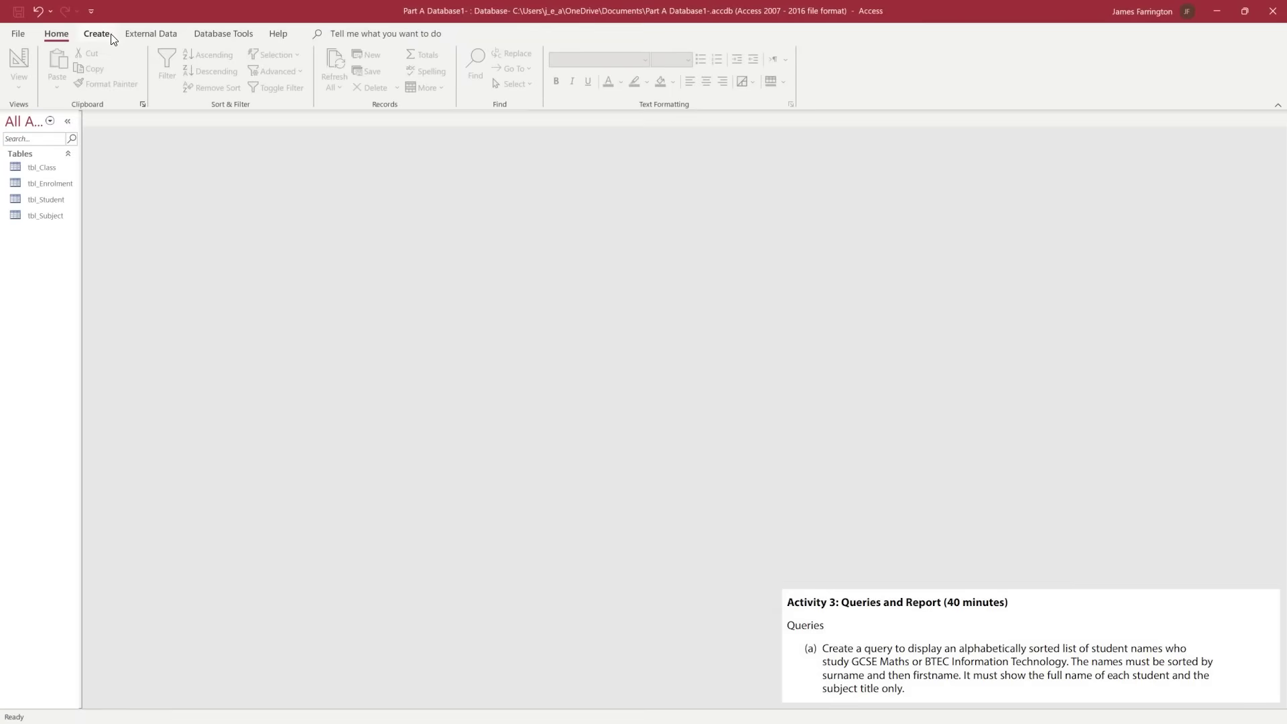
- Create a new query in design view and add tbl_Class, tbl_Enrolment, tbl_Student and tbl_Subject to it
click(108, 38)
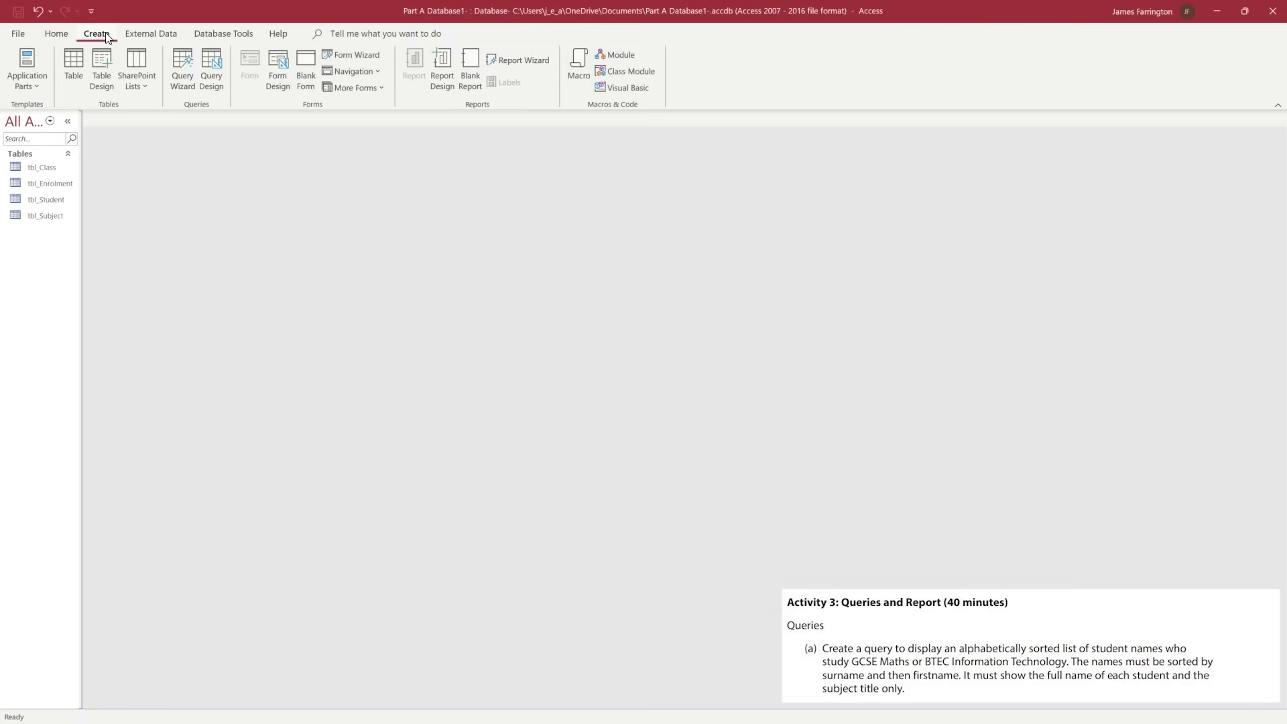
click(213, 86)
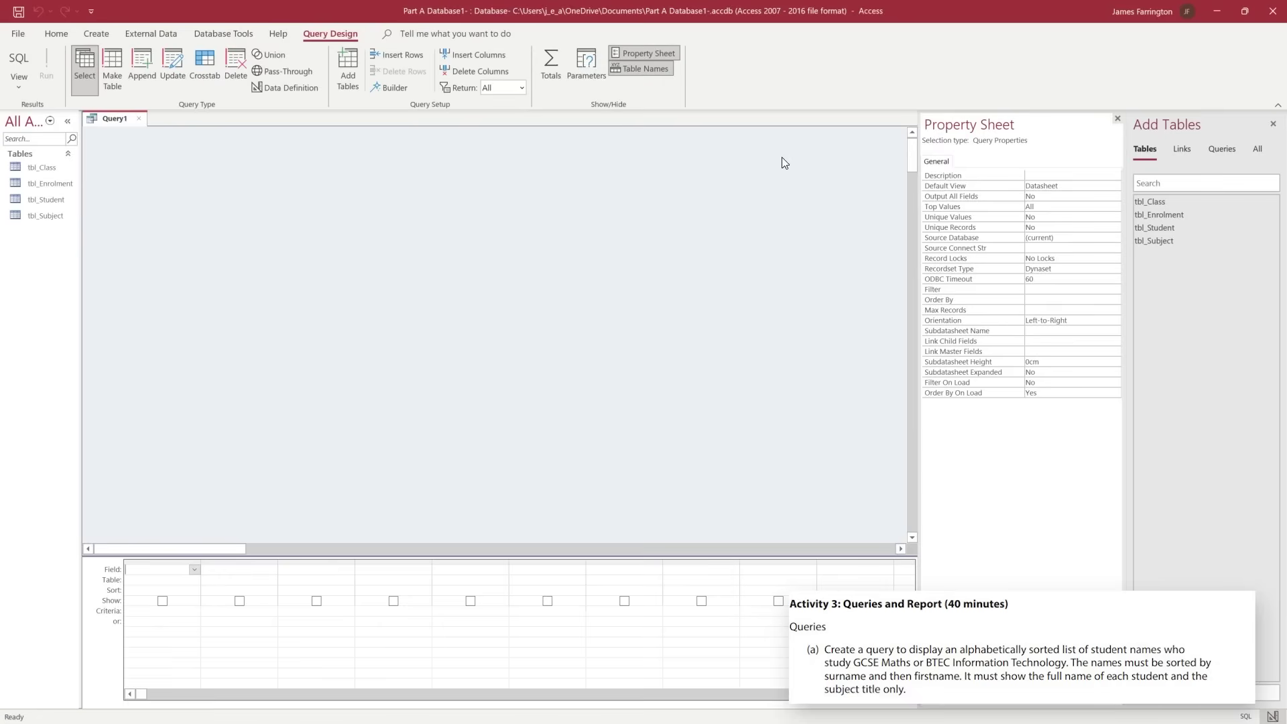
click(339, 63)
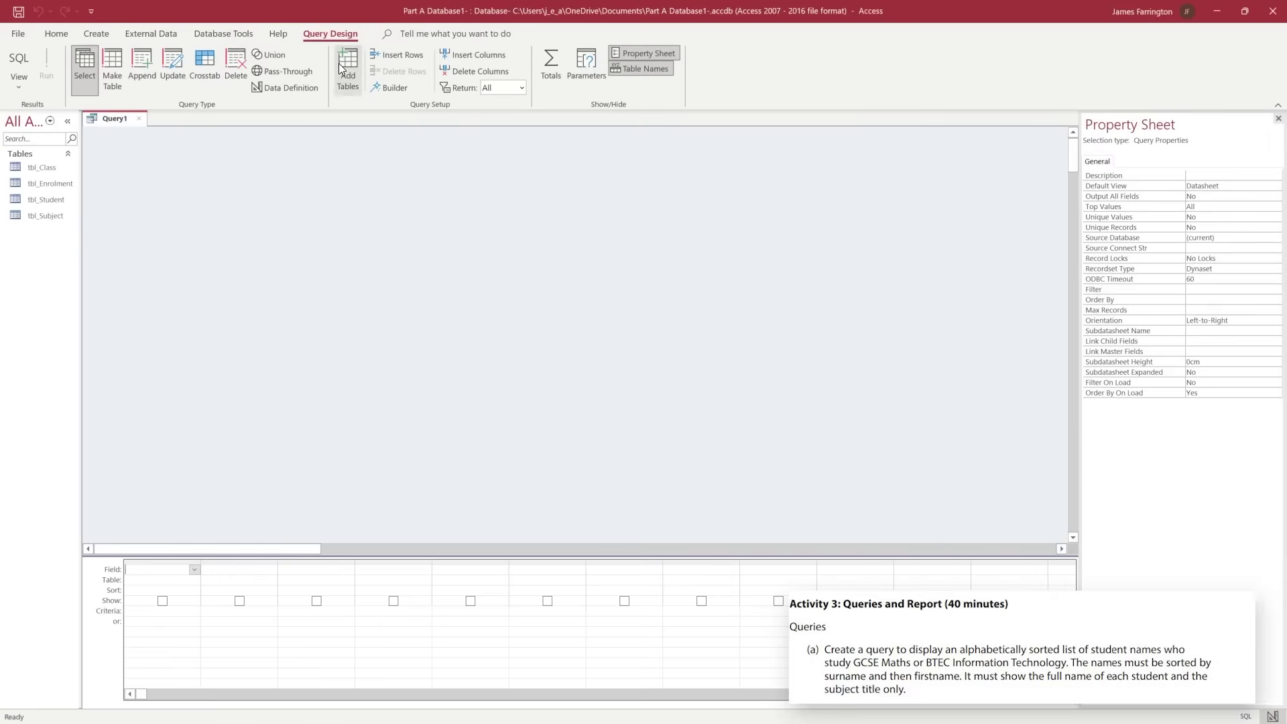
click(339, 63)
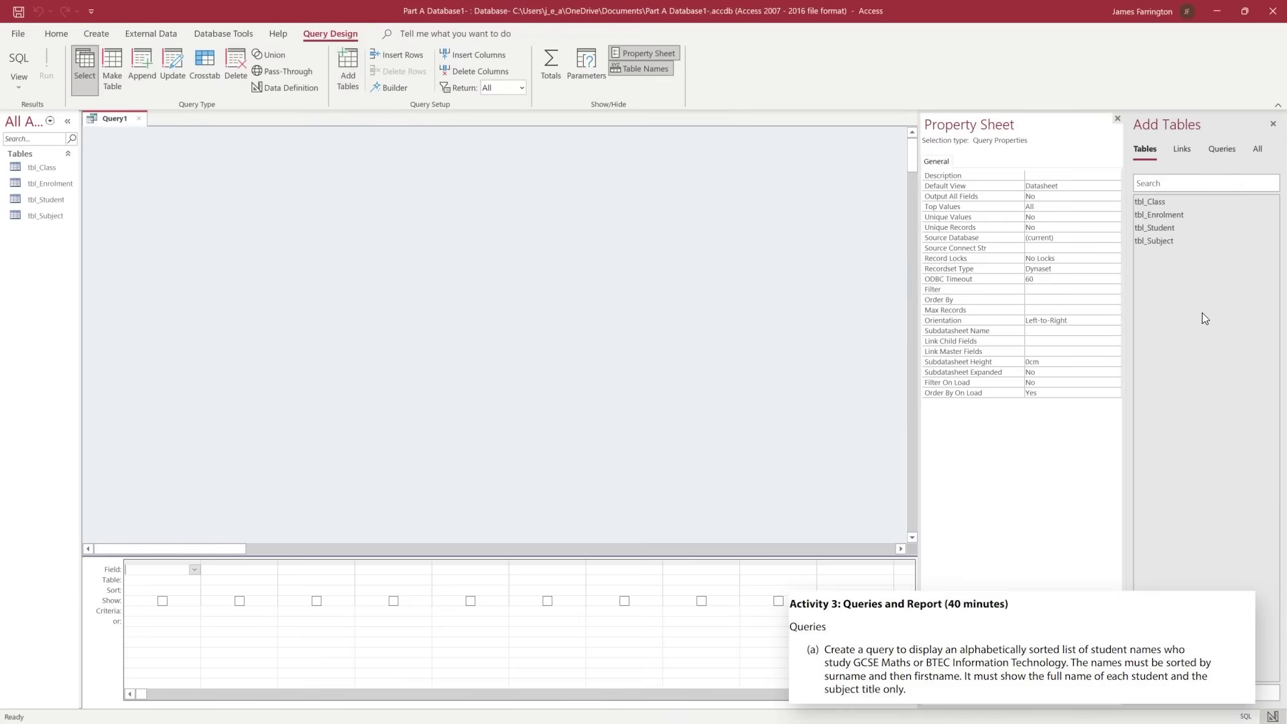
double_click(1160, 200)
double_click(1168, 215)
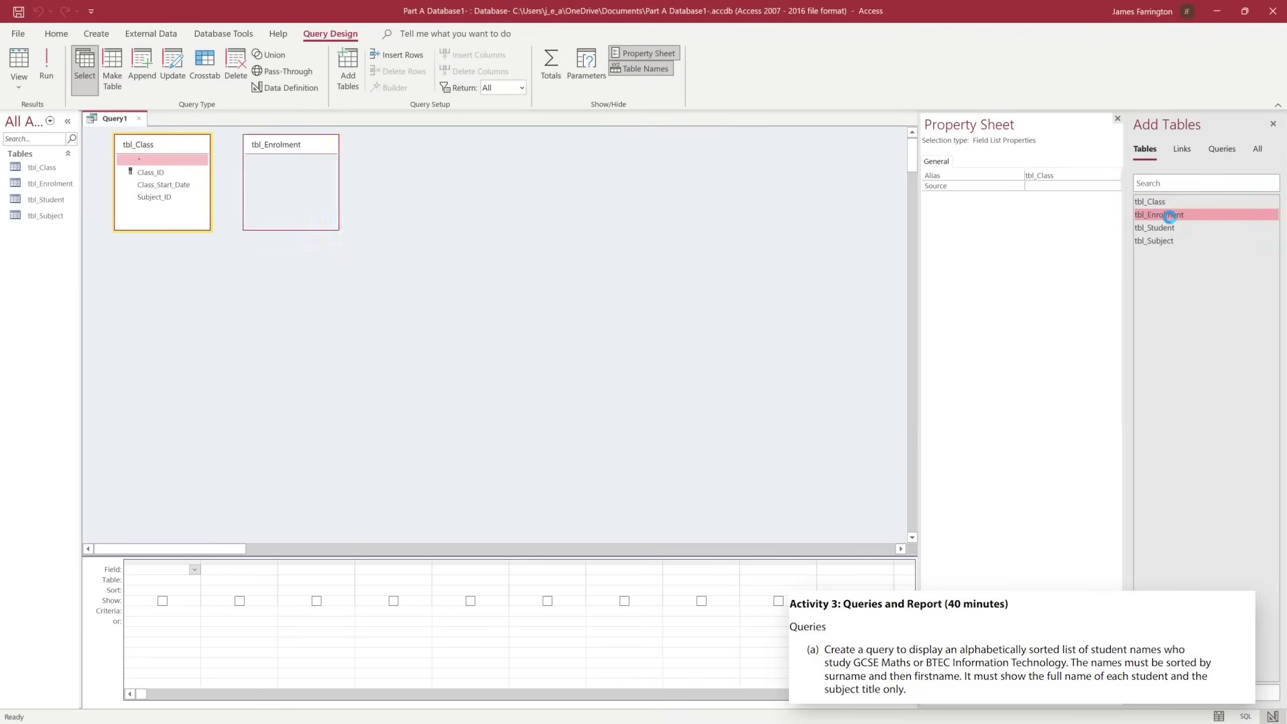
double_click(1173, 229)
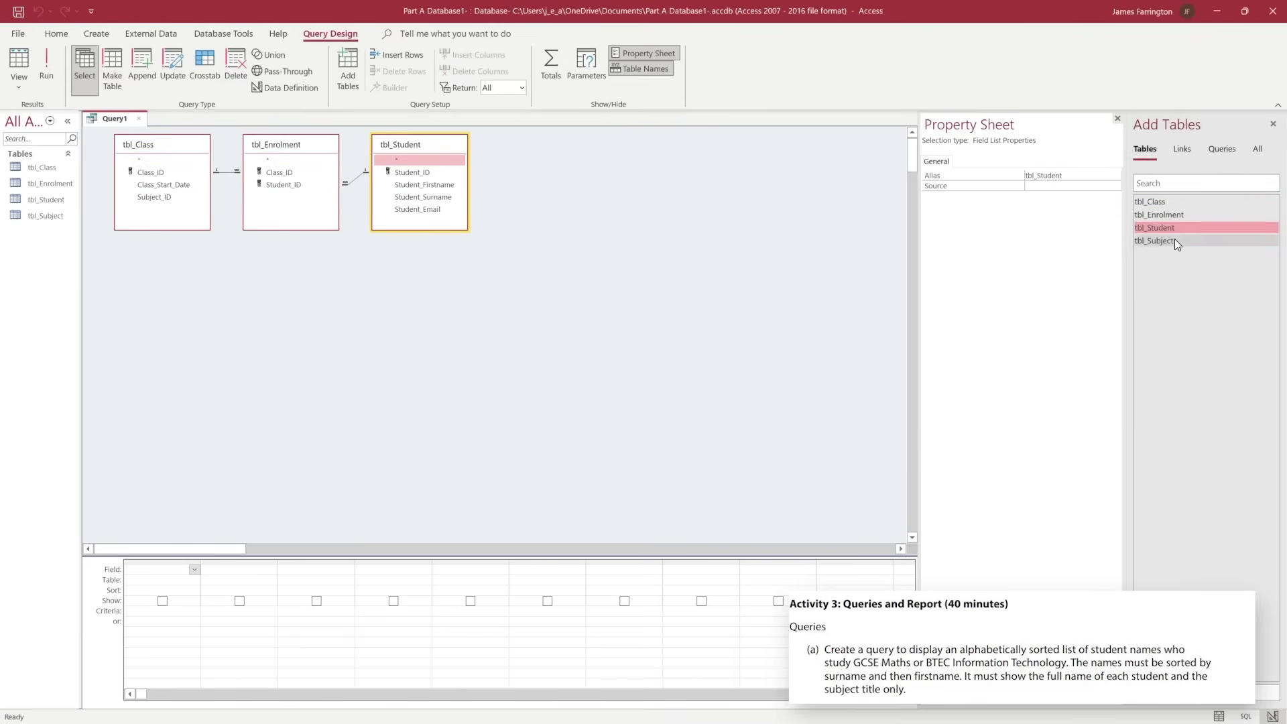
double_click(1166, 241)
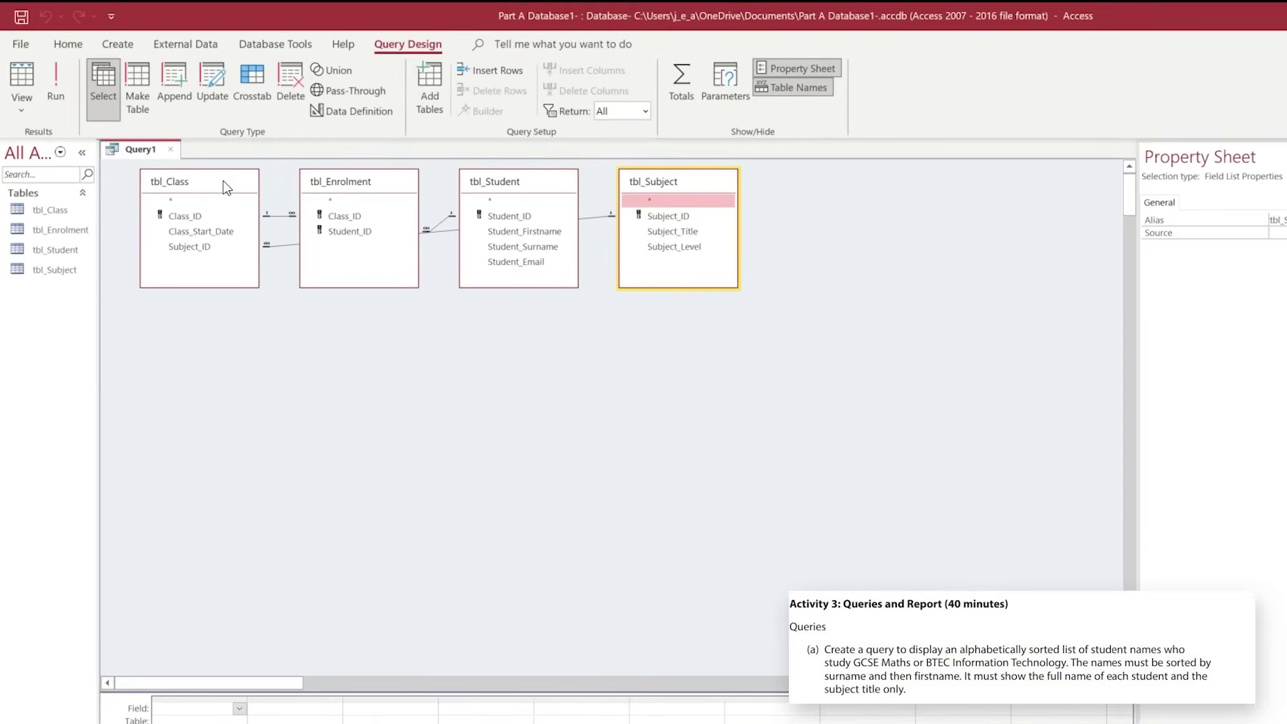
- Rearrange the four tables so their relationship lines do not cross, and enlarge the query design grid
drag(204, 186, 501, 374)
drag(373, 184, 228, 172)
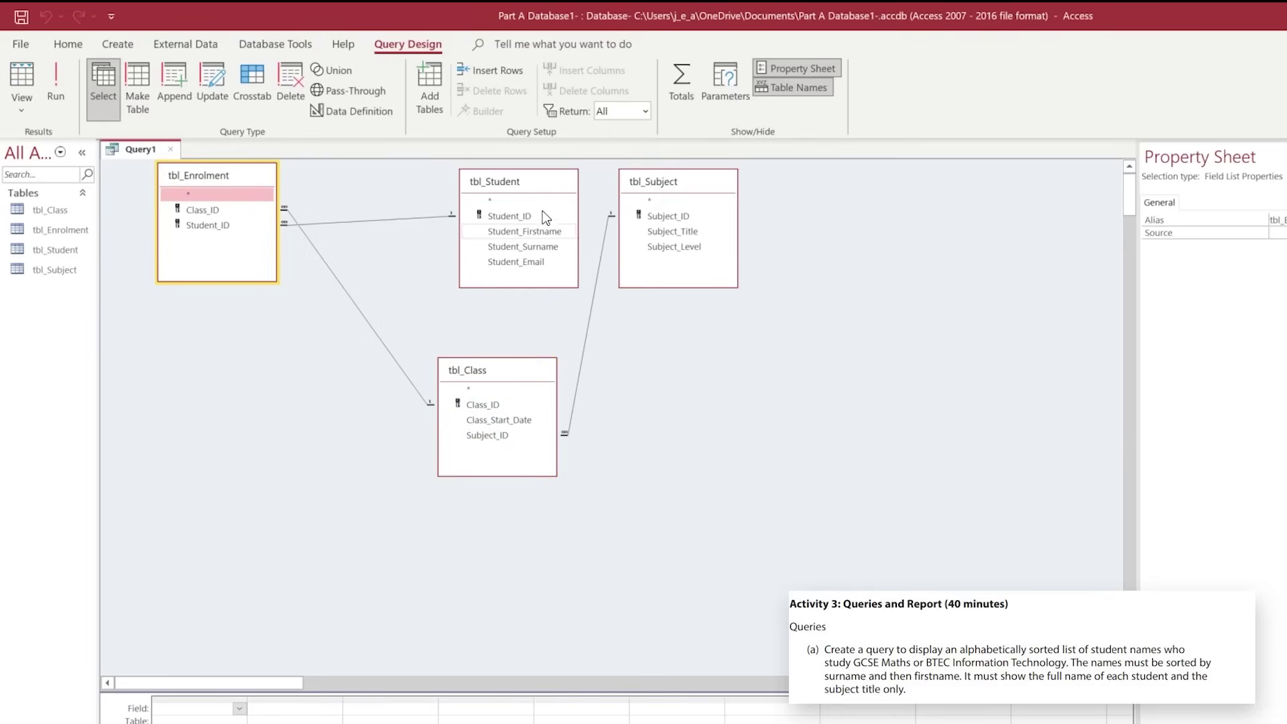
click(513, 188)
mouse_move(206, 345)
mouse_down()
mouse_move(195, 343)
mouse_move(232, 343)
mouse_move(229, 355)
mouse_up()
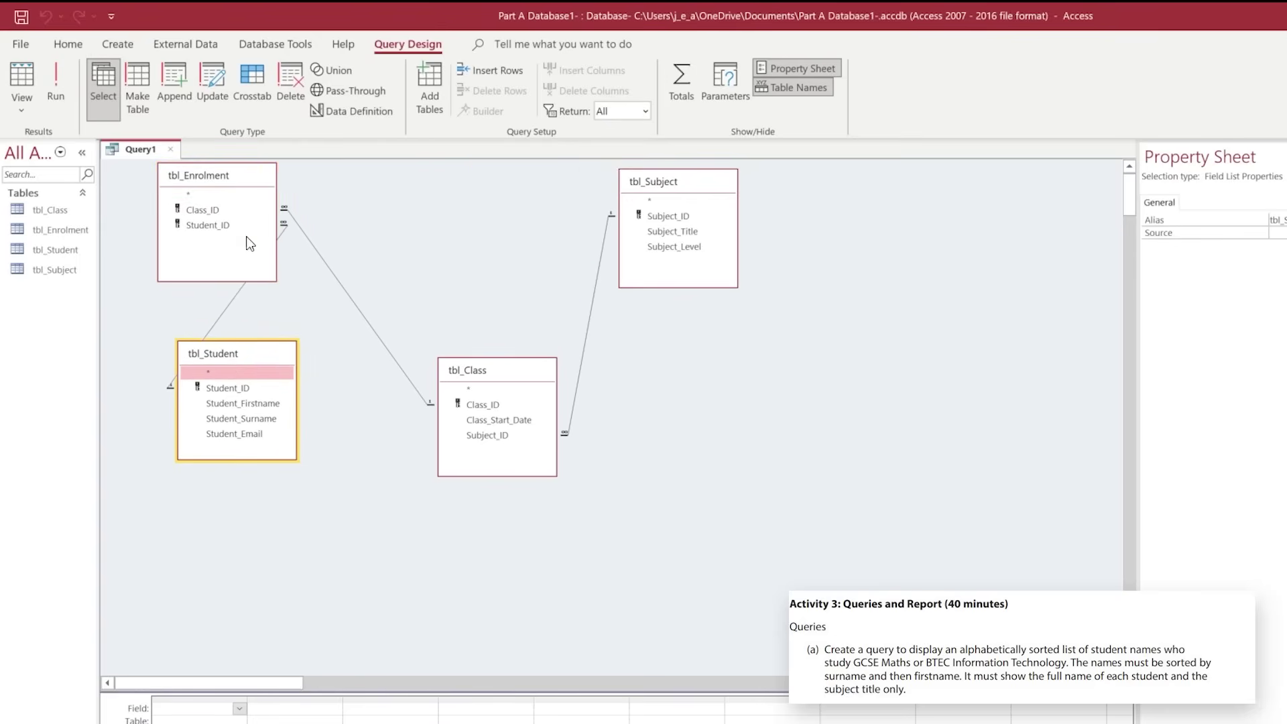
drag(244, 176, 402, 187)
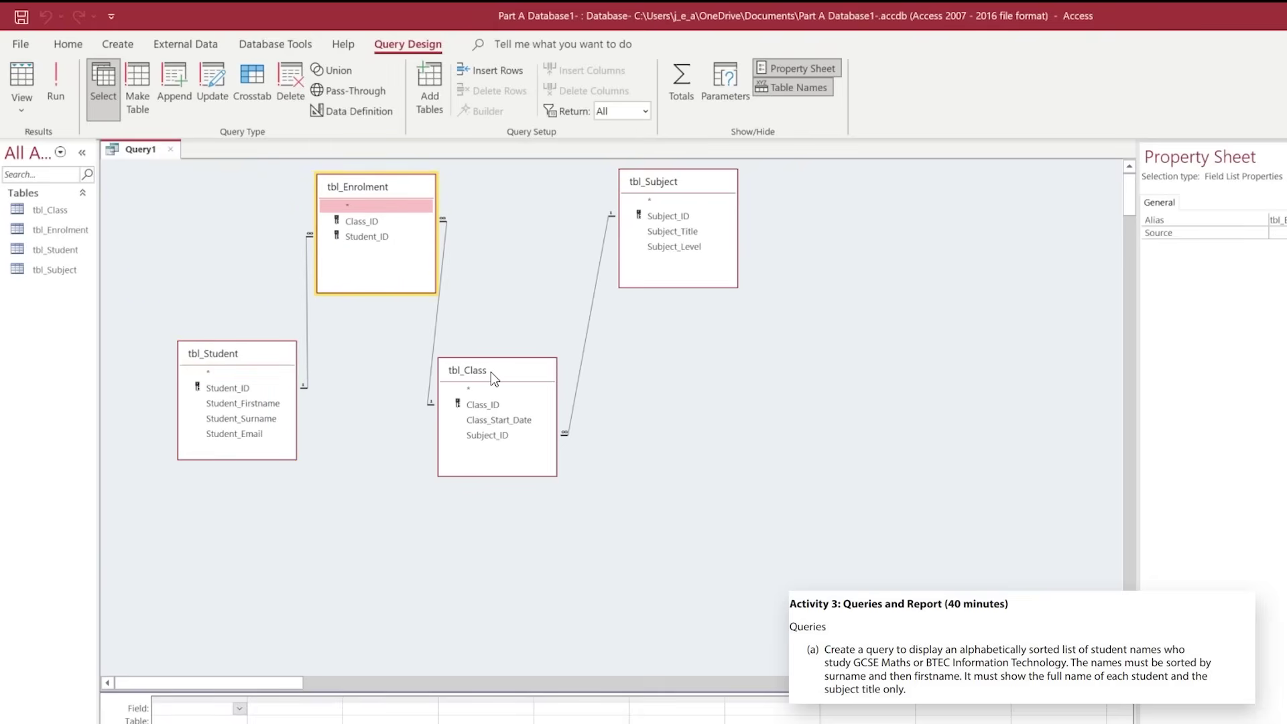
click(508, 377)
drag(507, 372, 511, 360)
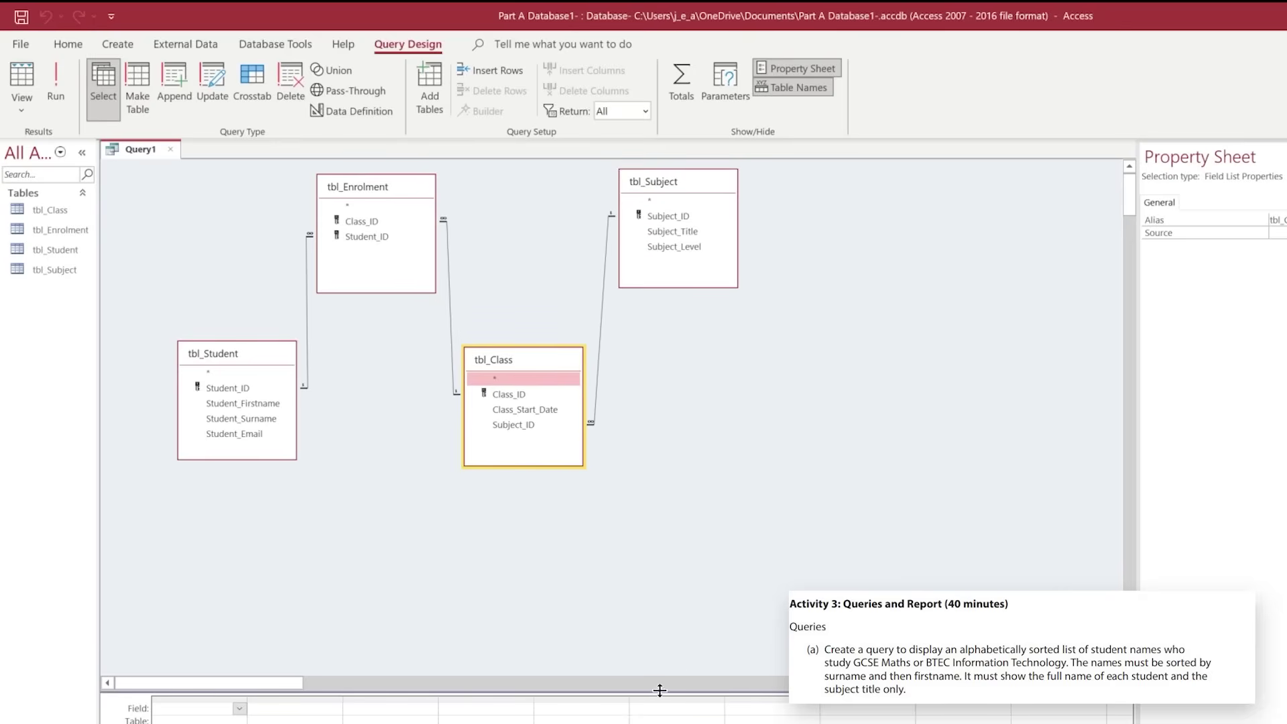
drag(651, 694, 665, 505)
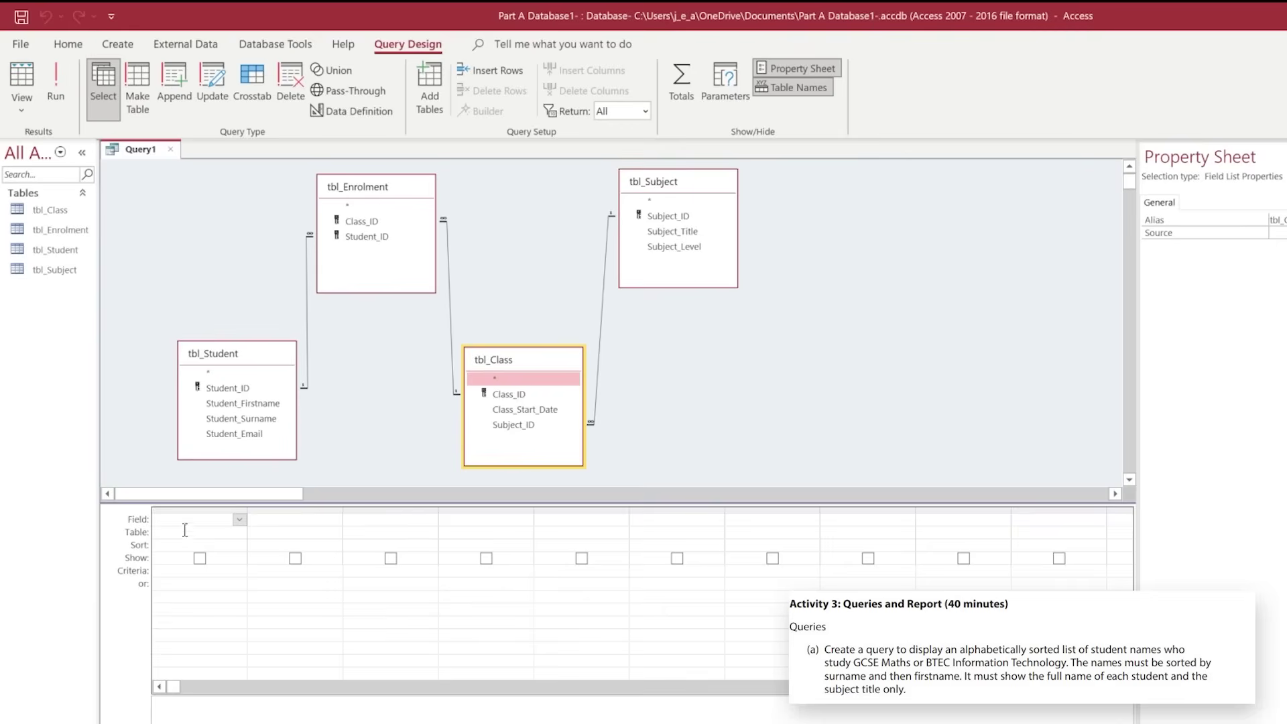
- Add Subject_Title from tbl_Subject, followed by Student_Surname and Student_Firstname from tbl_Student, to the query grid
click(240, 520)
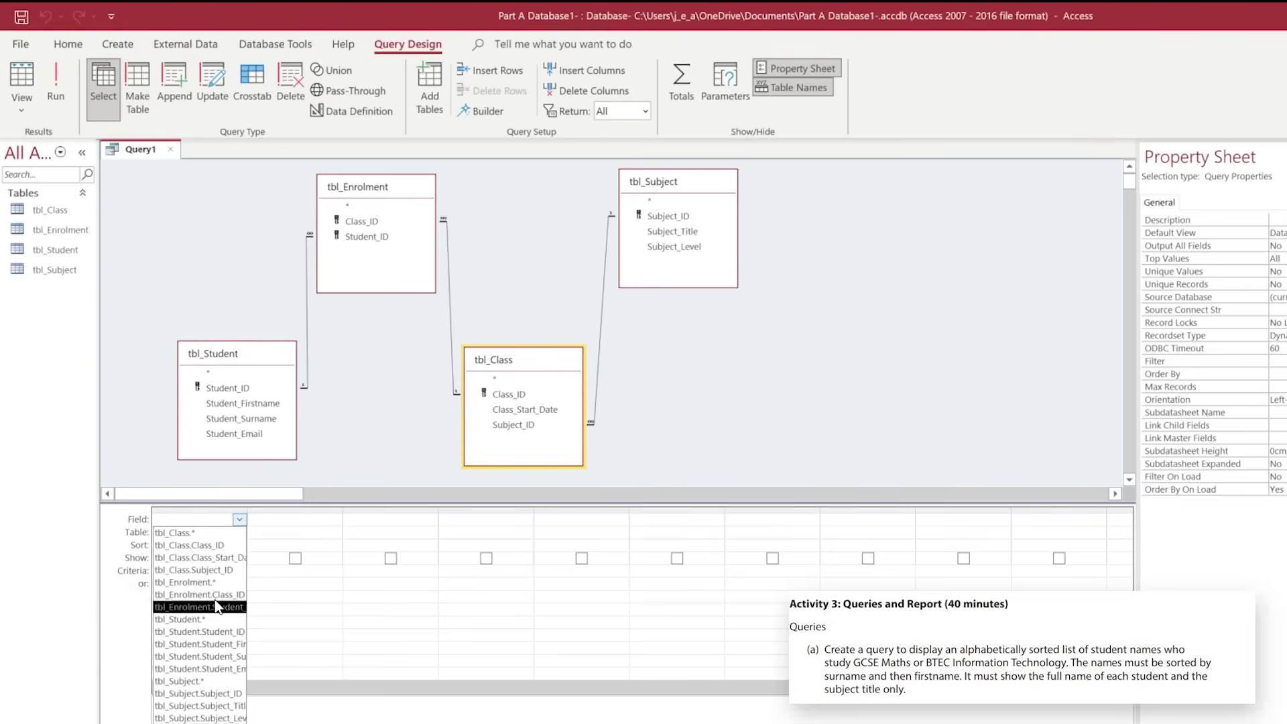
click(363, 431)
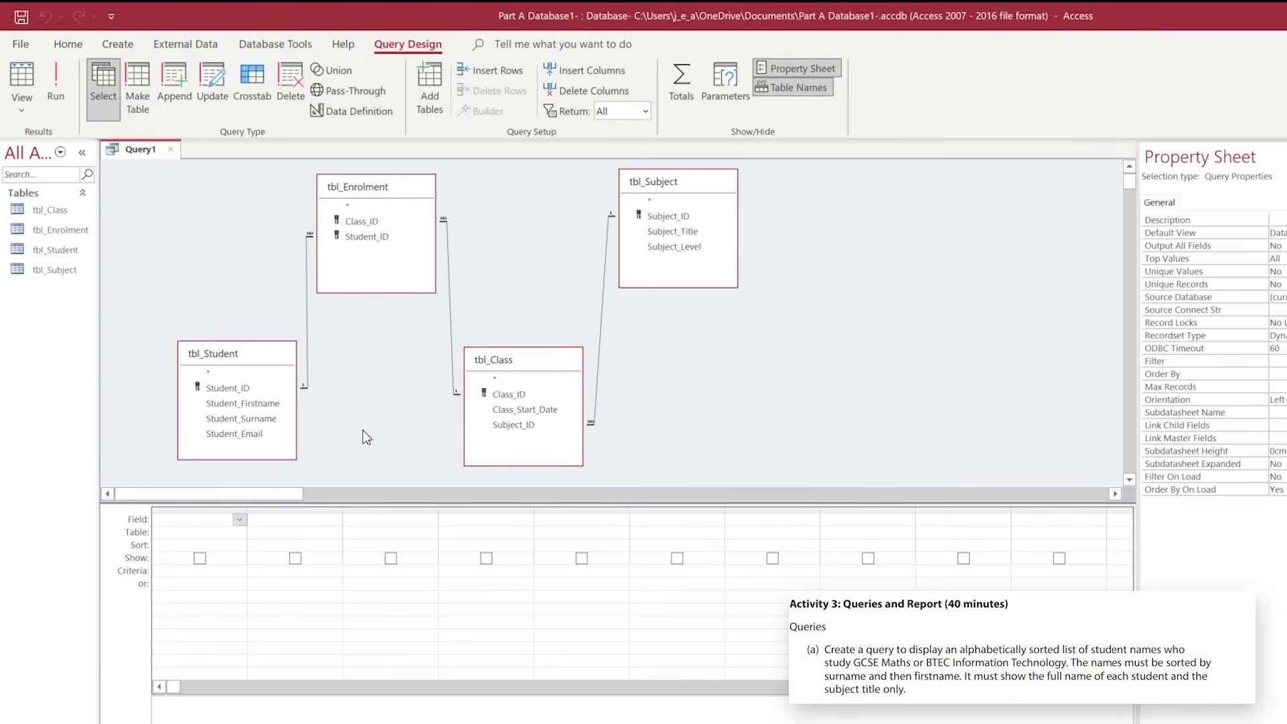
click(280, 418)
click(683, 231)
double_click(688, 232)
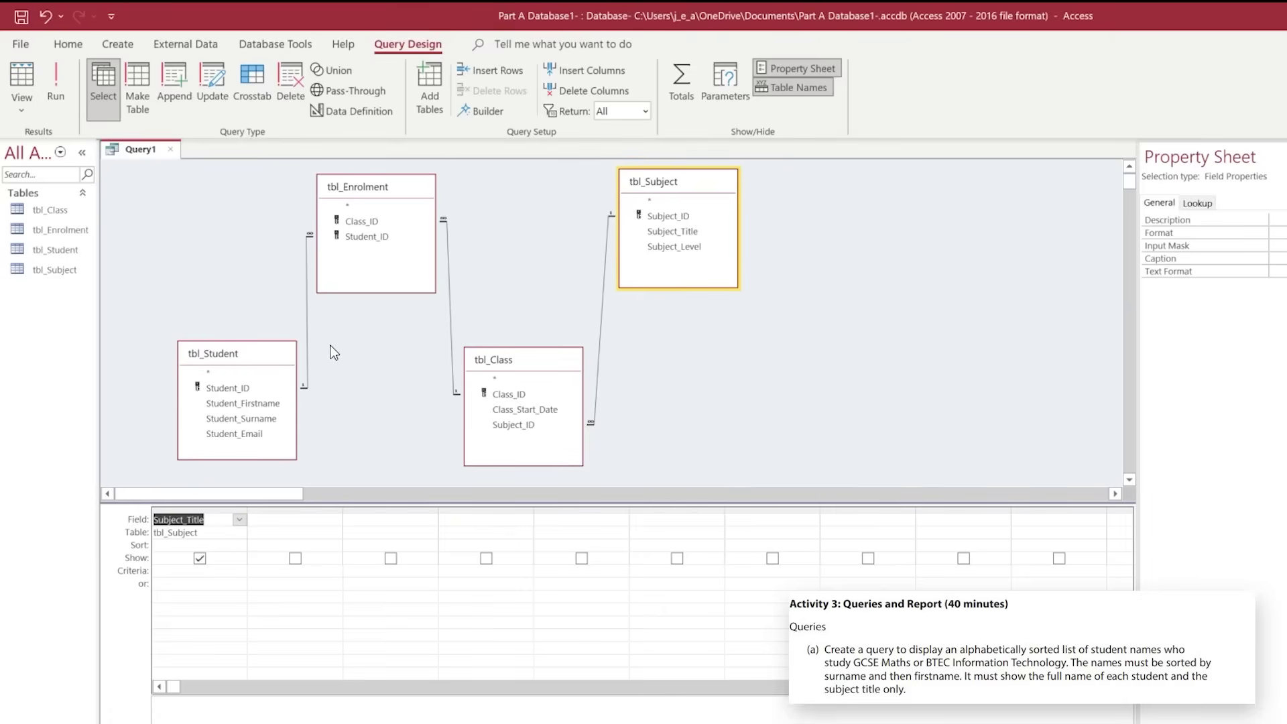
double_click(256, 419)
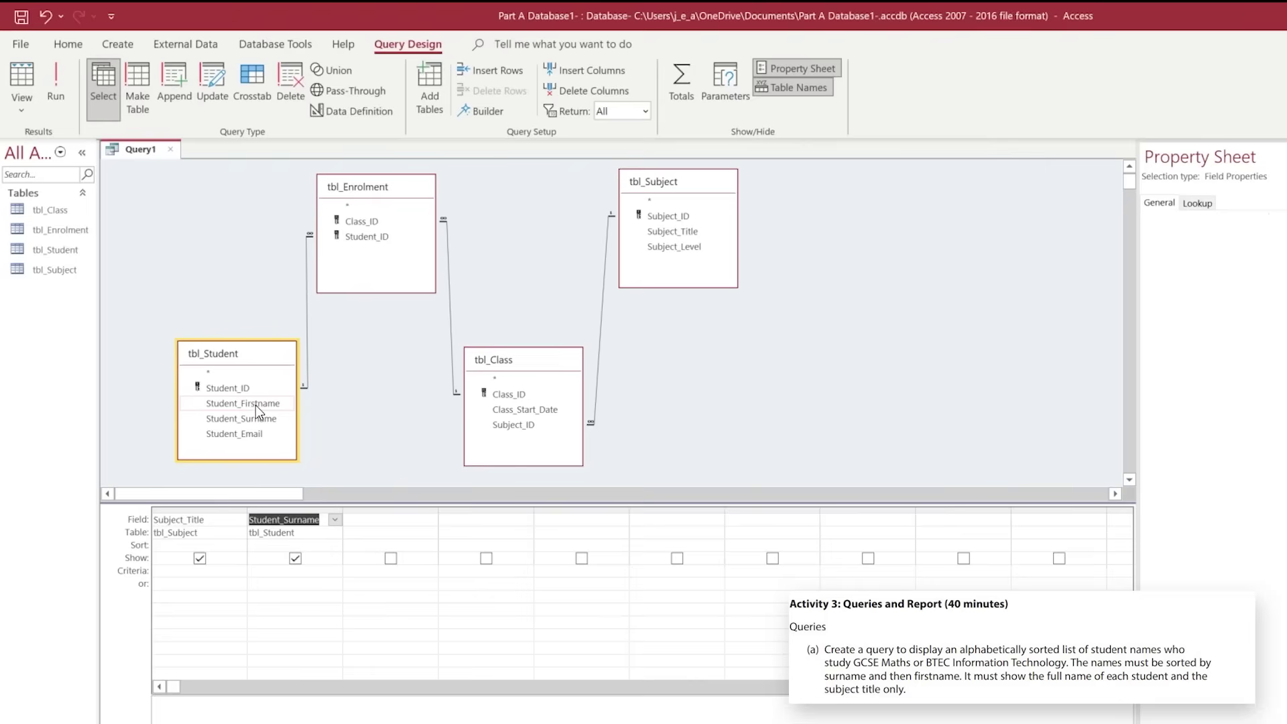
double_click(256, 405)
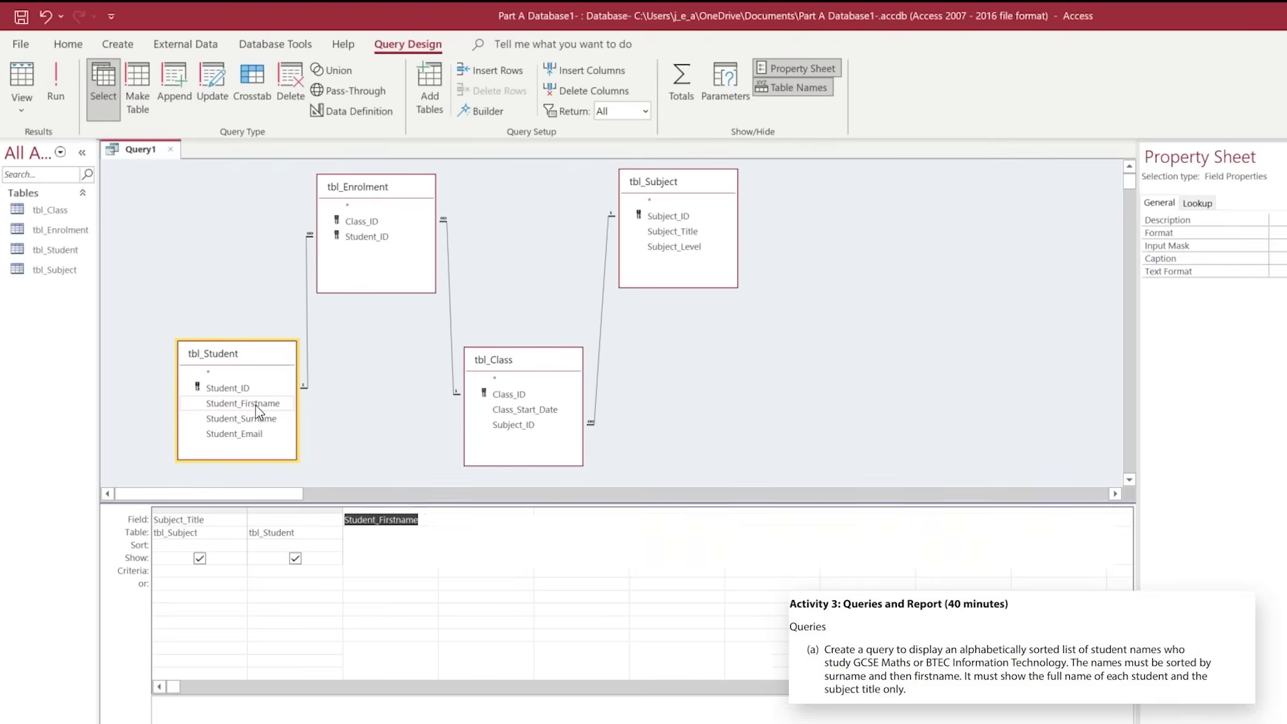
click(366, 441)
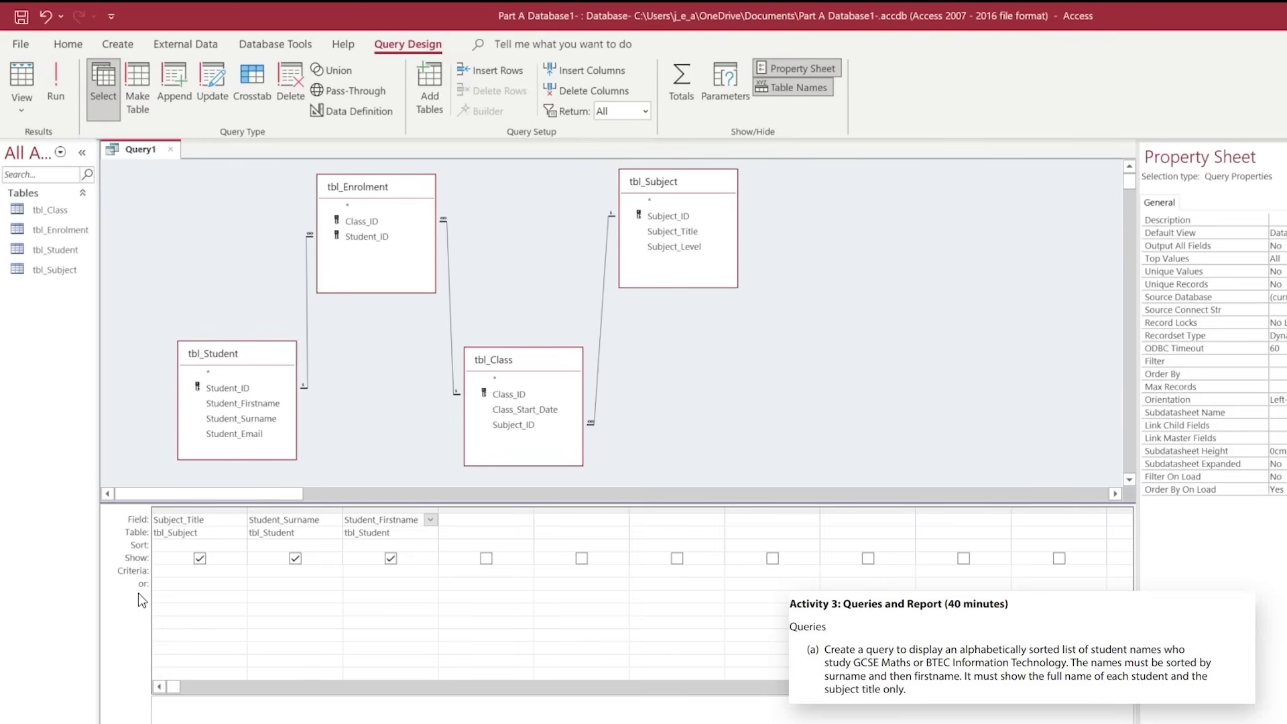
- Sort both Student_Surname and Student_Firstname in ascending order
click(282, 547)
click(335, 546)
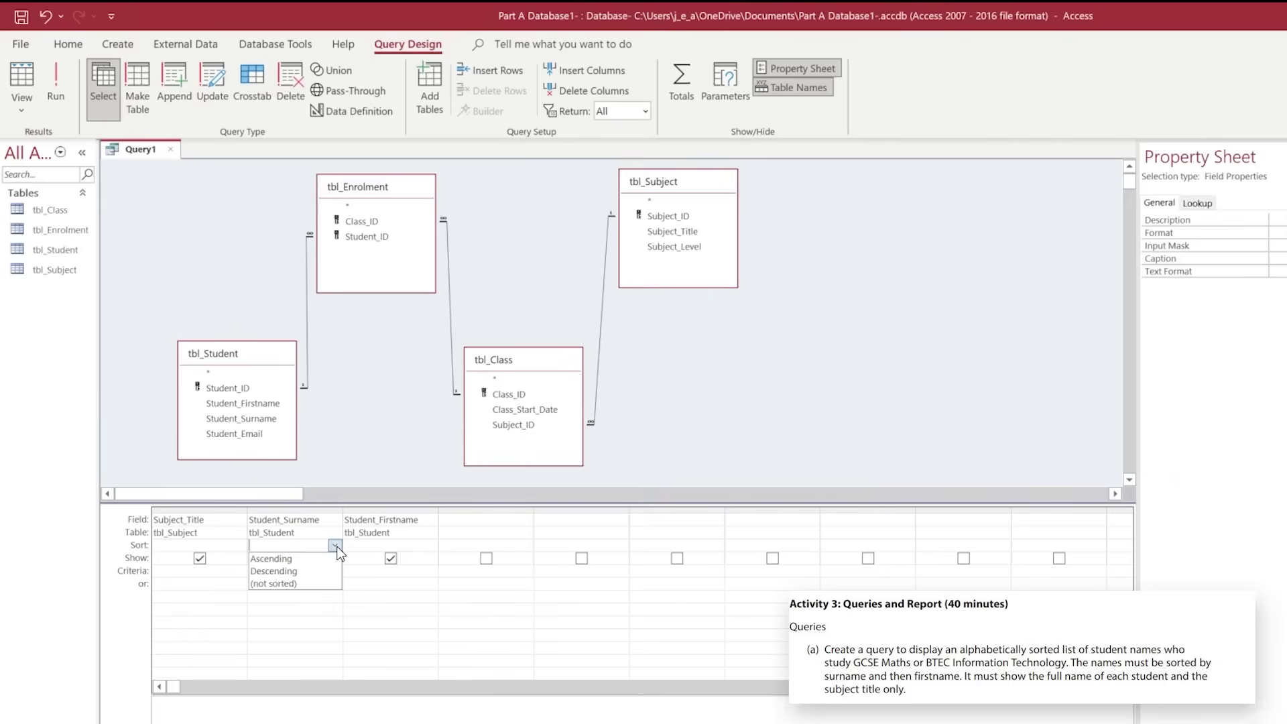
click(307, 558)
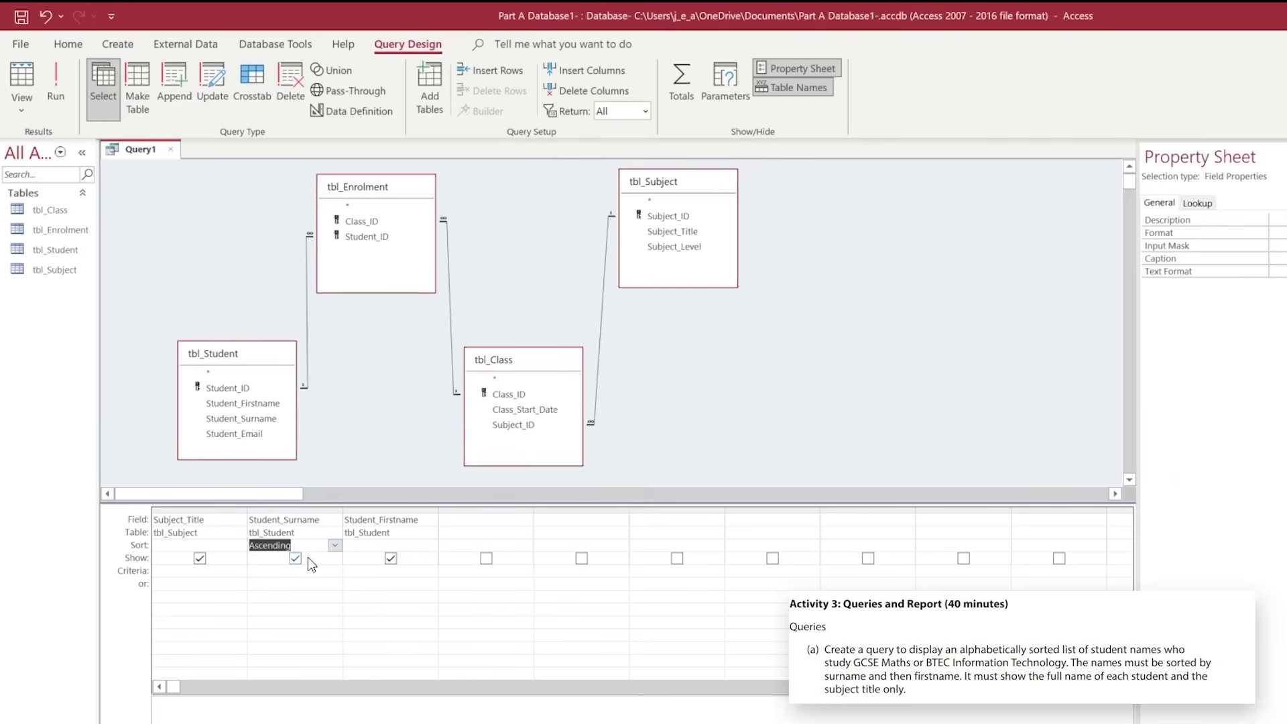
click(396, 548)
click(431, 544)
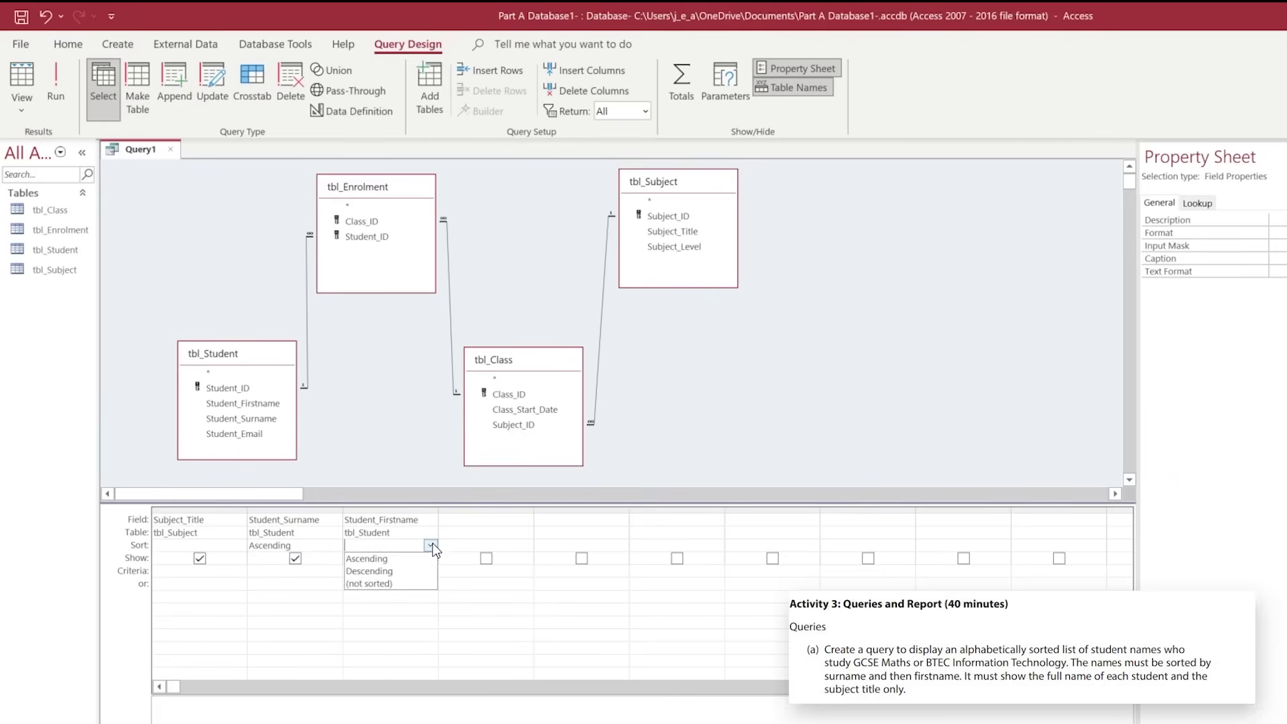
click(400, 563)
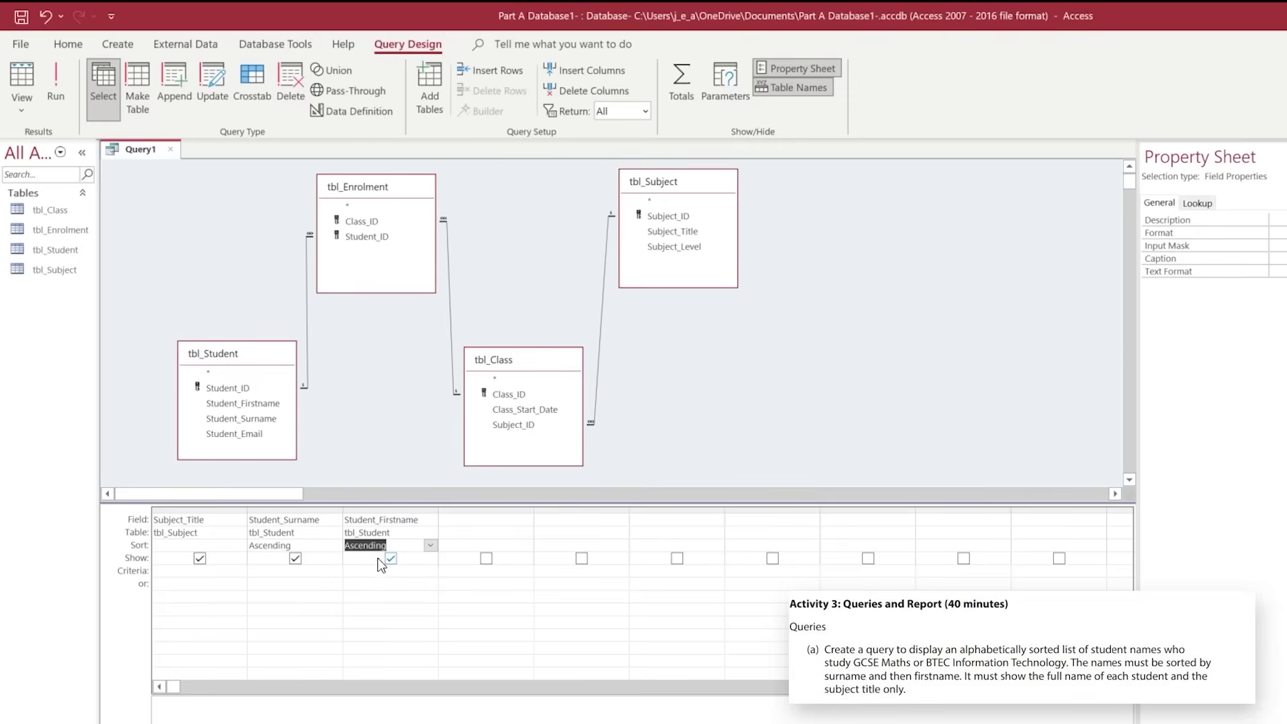
- Widen the Subject_Title column, set its criteria to "GCSE Maths" Or "BTEC Information Technology", and run the query
click(201, 578)
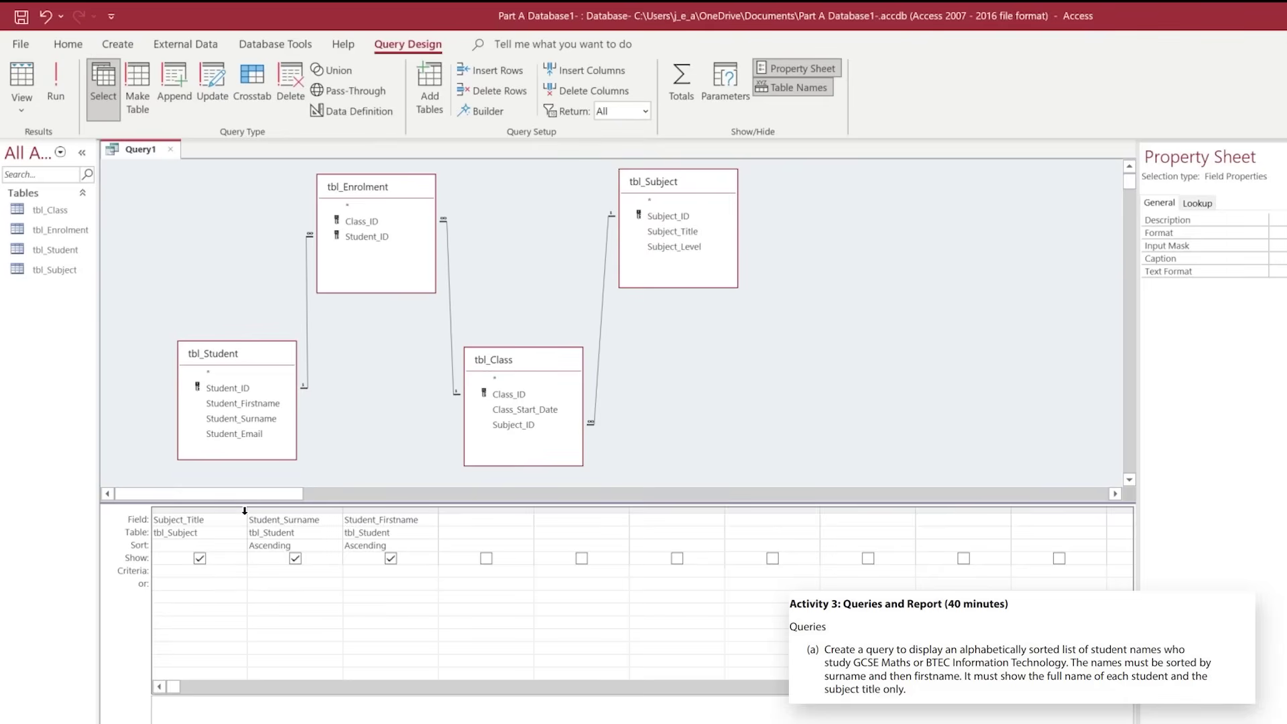
drag(248, 507, 429, 508)
click(192, 571)
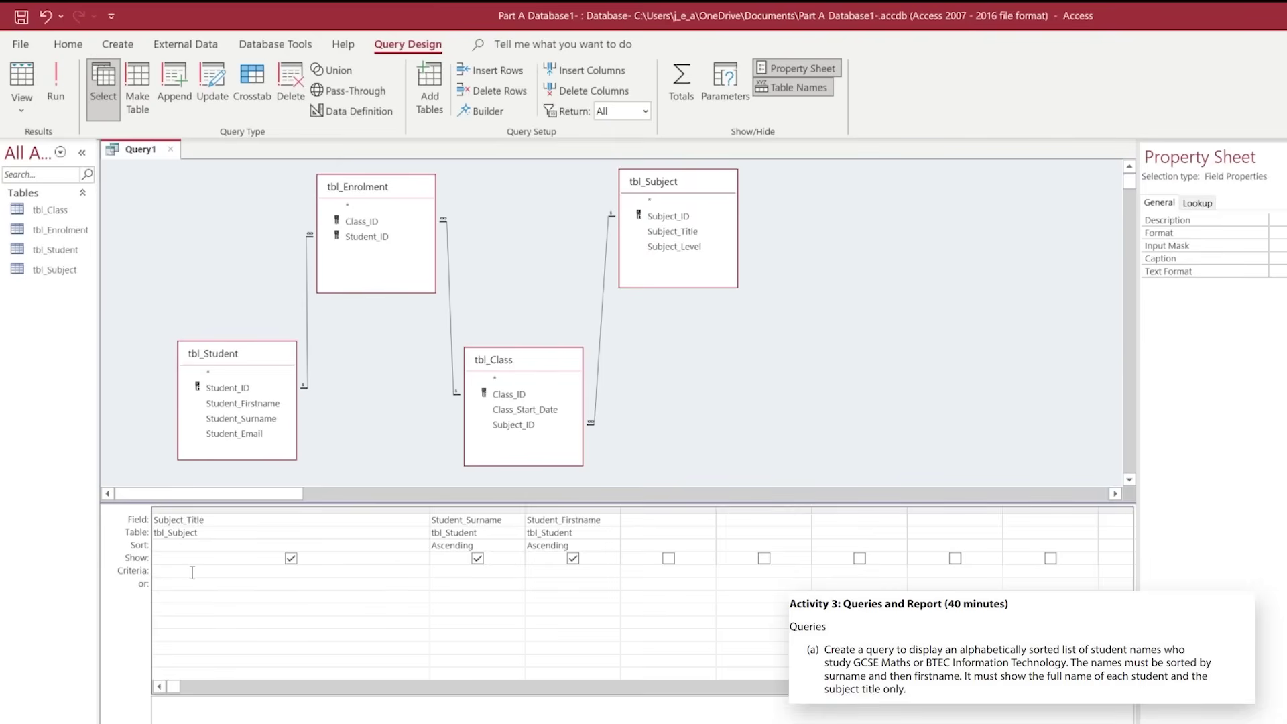
text("GCSE Maths)
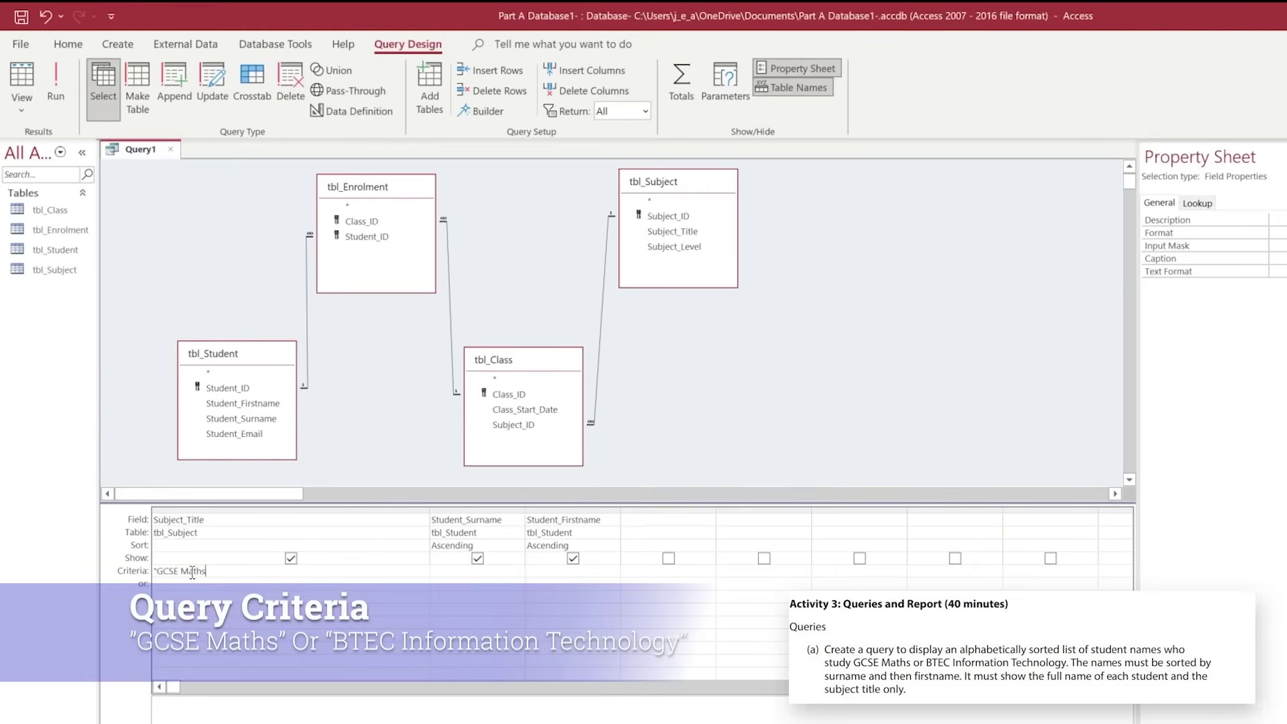
text(" Or "BTEC Information Technology)
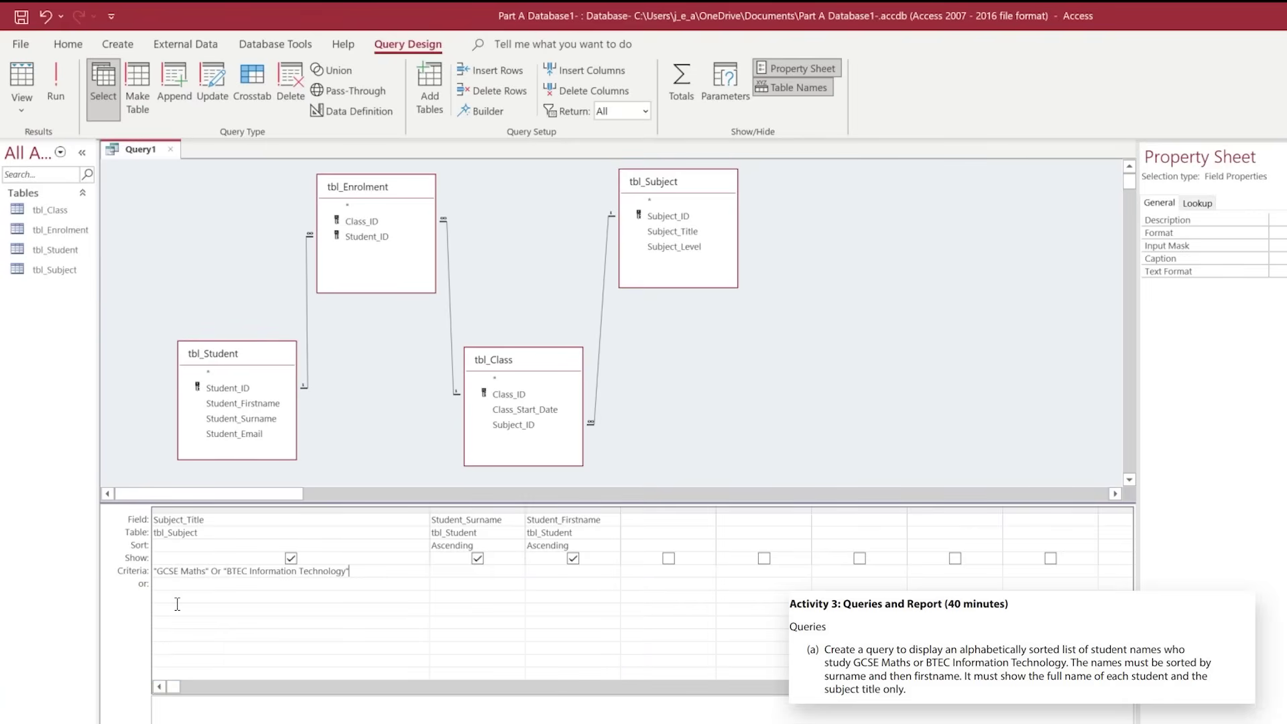
click(51, 74)
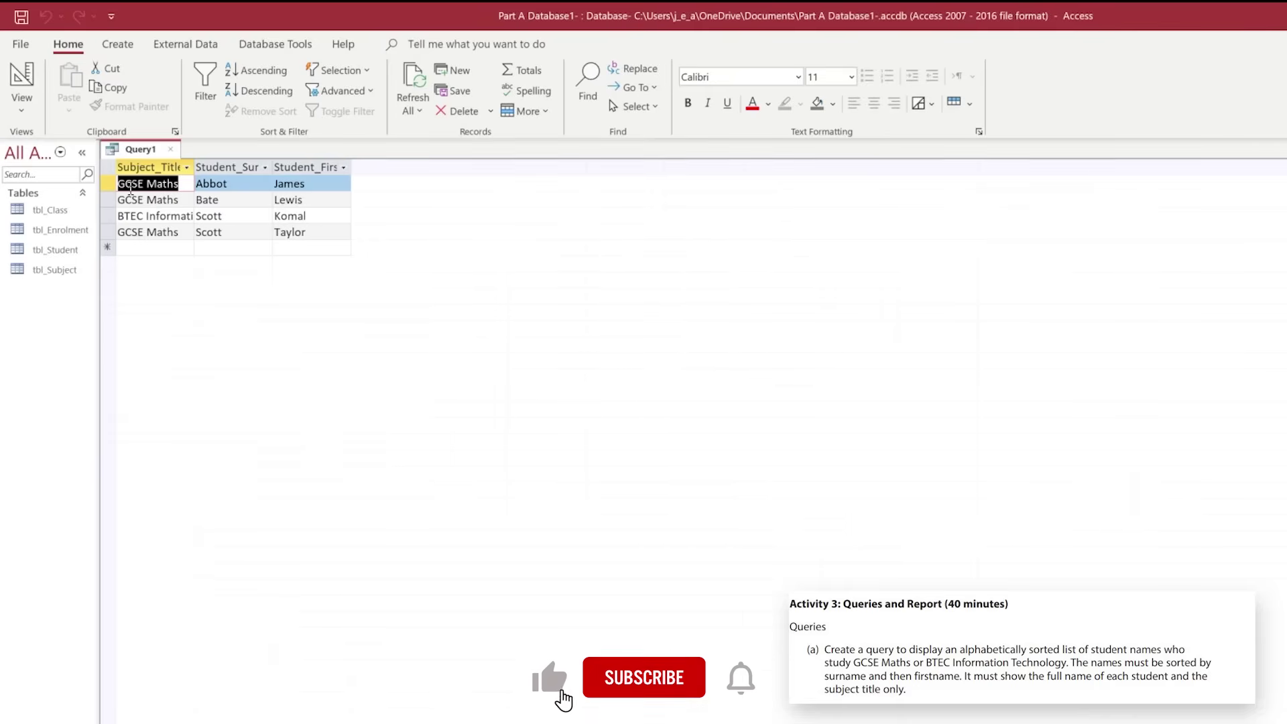
- Change the first Subject_Title criterion to "GCSE maths" with a lower-case m and rerun the query to test case sensitivity
click(30, 99)
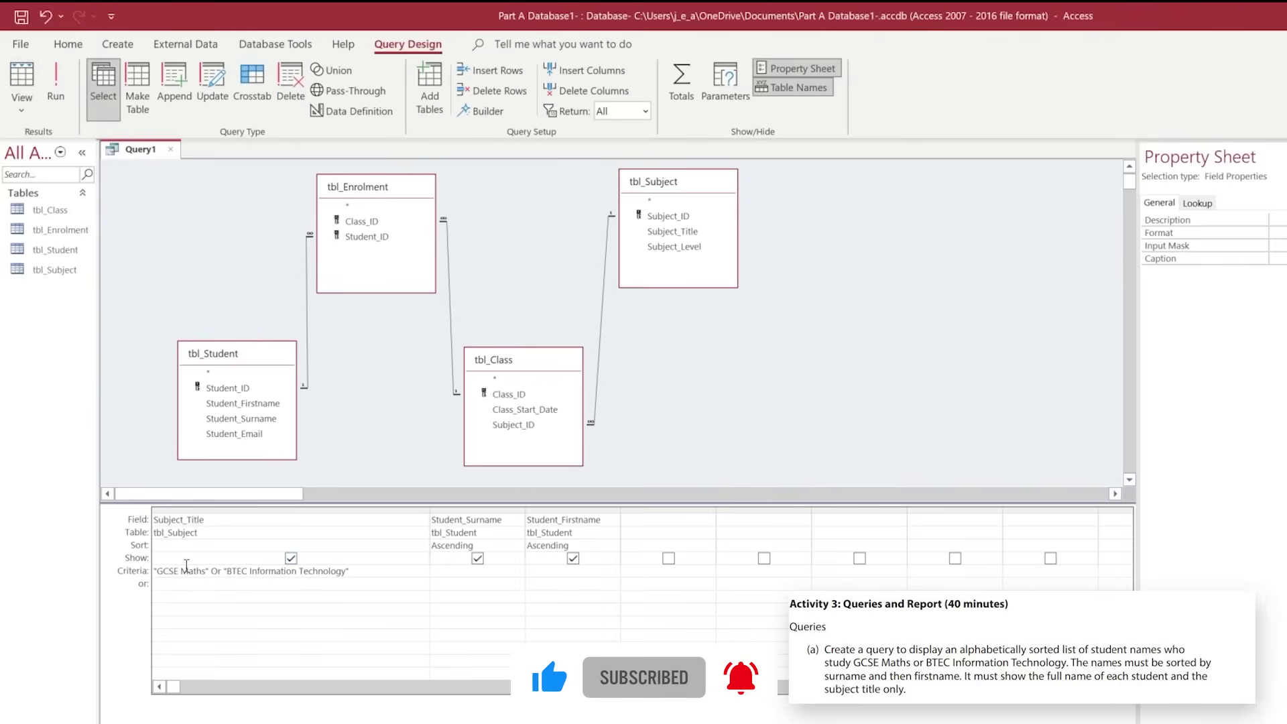
key(BackSpace)
text(m)
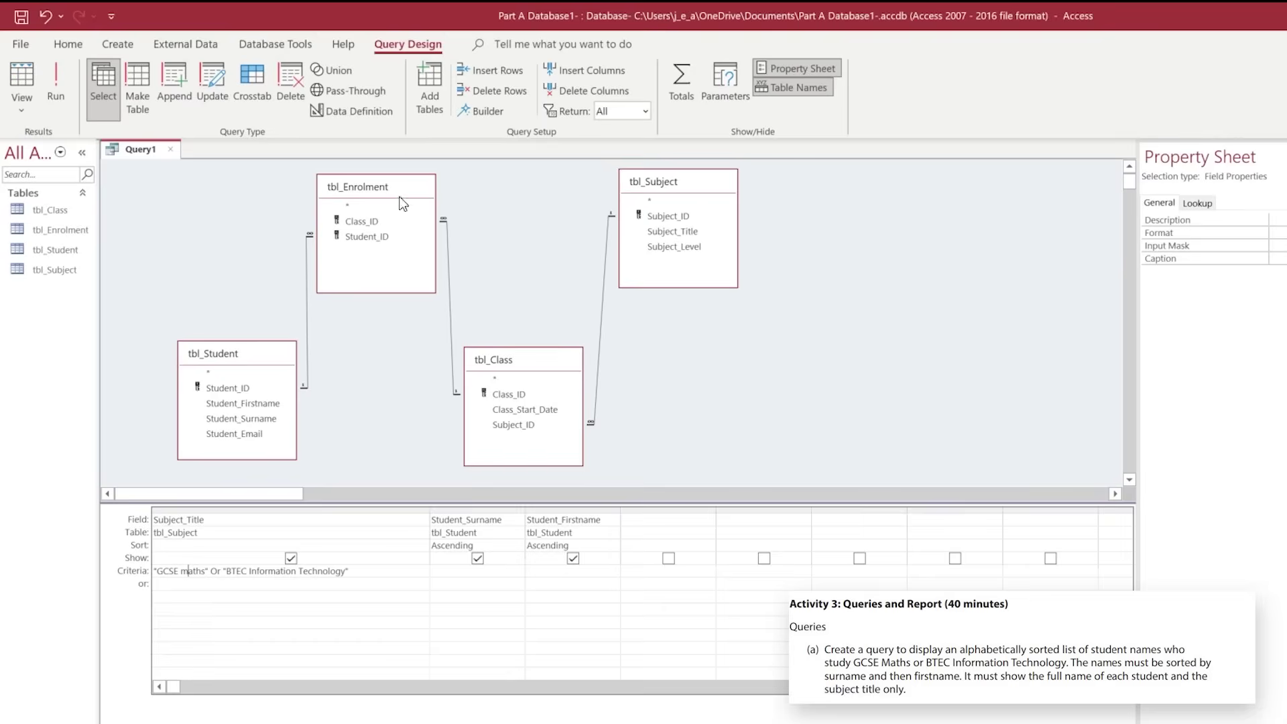
click(55, 73)
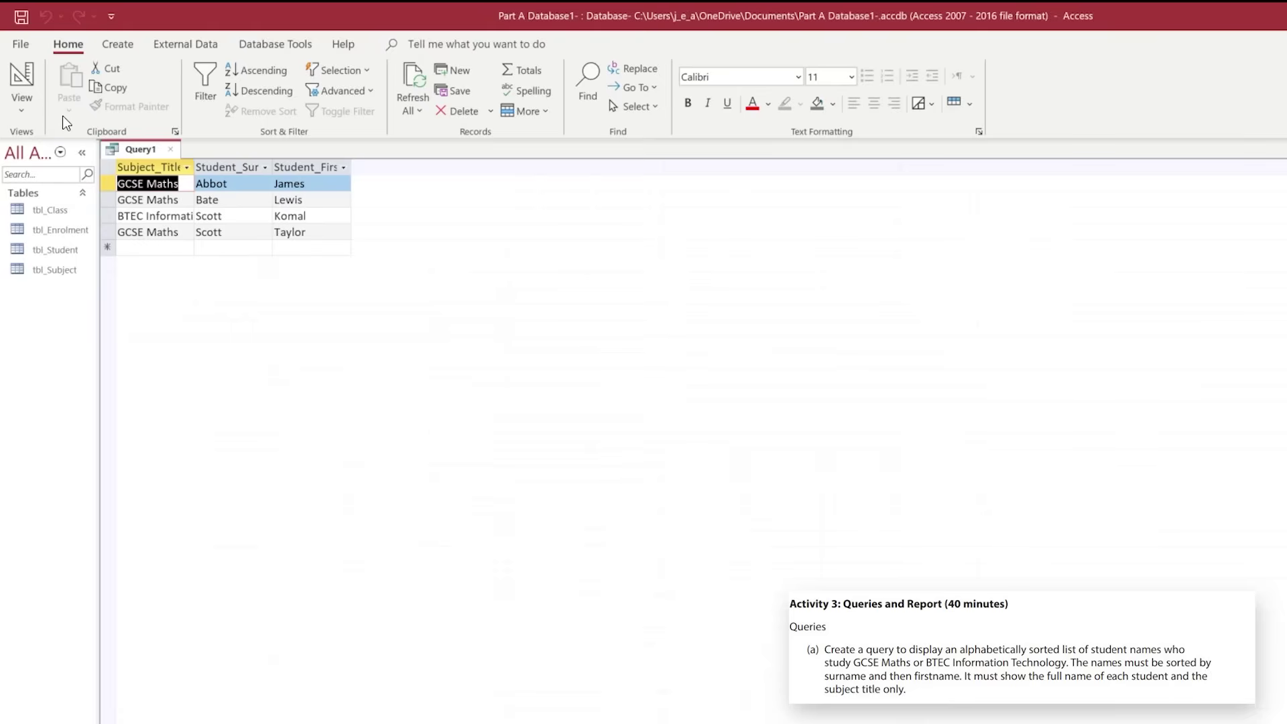
- Try to restore the capital M in the "GCSE maths" criterion and rerun the query
click(21, 78)
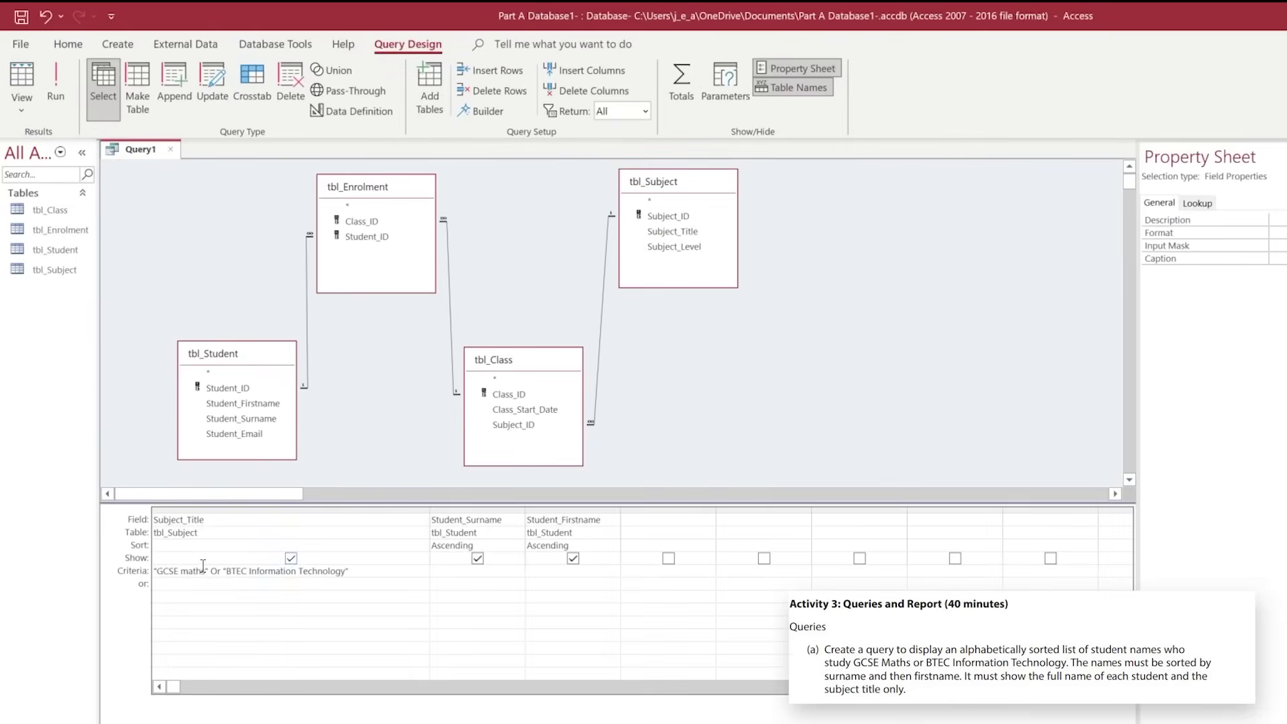
click(189, 570)
key(BackSpace)
text(M)
click(60, 77)
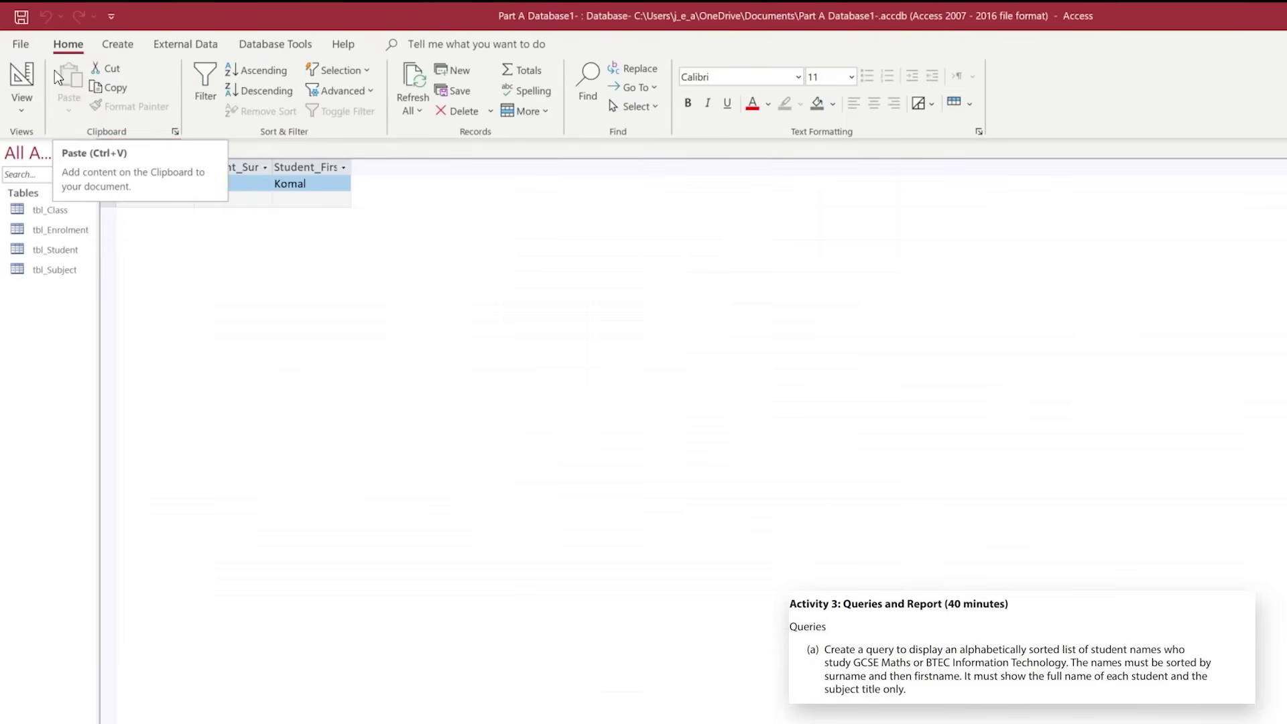
- Correct the misspelled "GCSE aMths" criterion to "GCSE Maths" and rerun the query
click(22, 77)
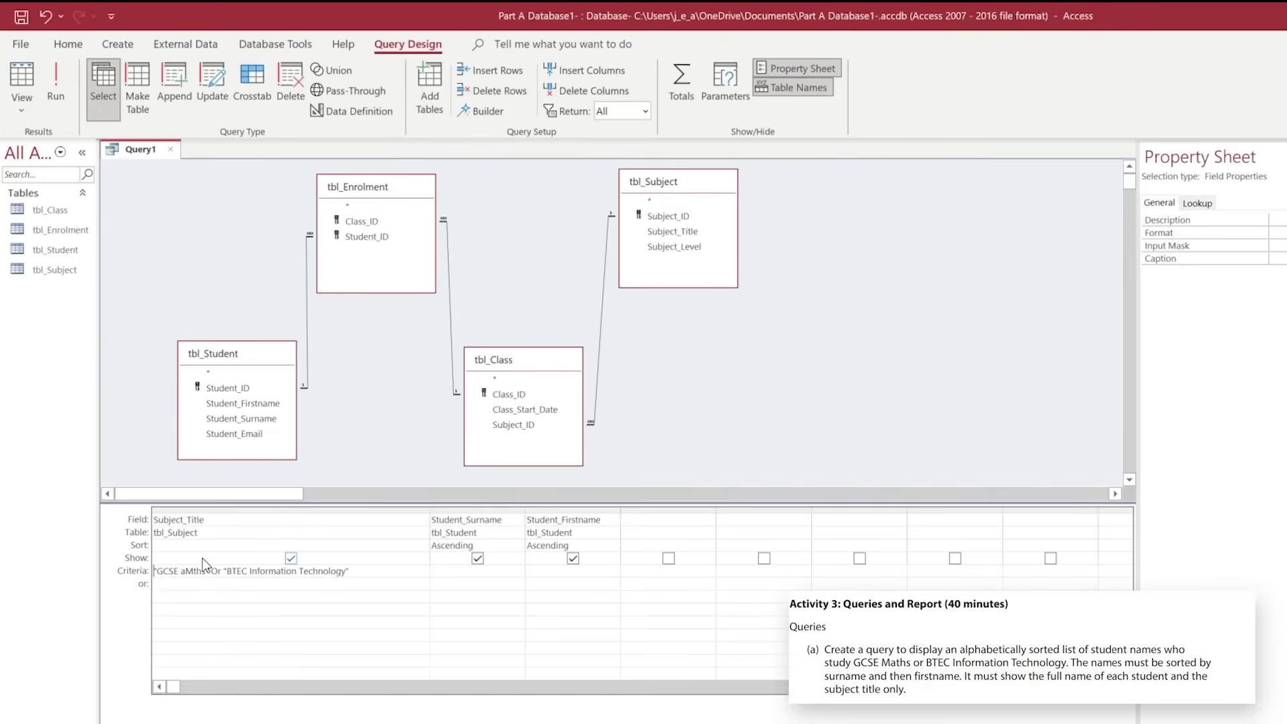
key(BackSpace)
text(a)
click(51, 81)
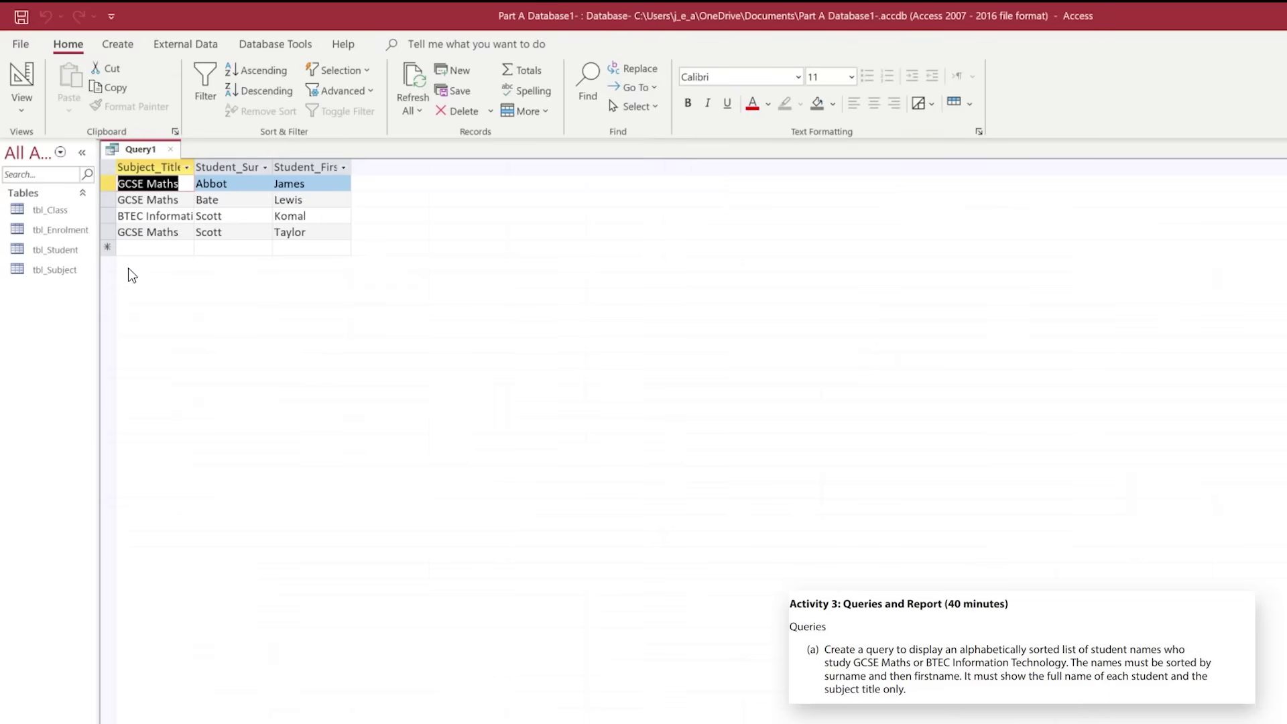
- Close the query and save its design under a "qry_" name ending in "QueryA"
click(172, 149)
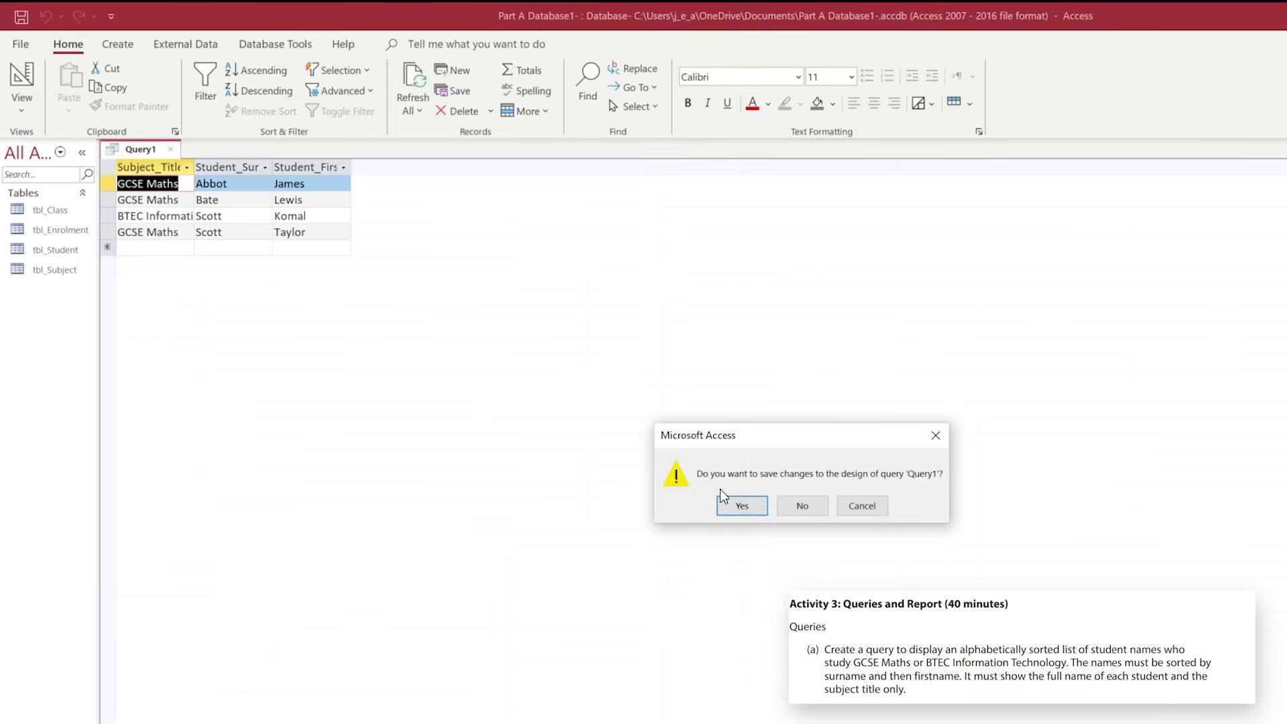
click(742, 506)
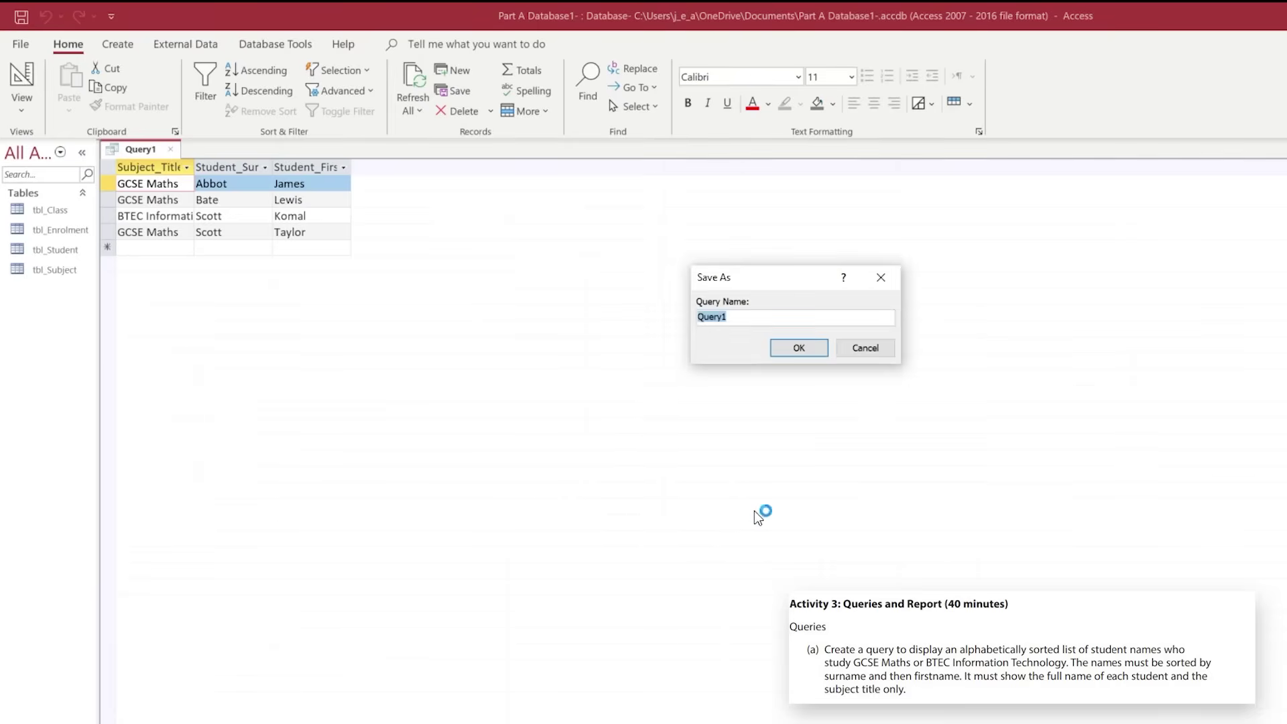
text(qry_ClassesQer)
key(BackSpace)
text(ueryA)
click(795, 351)
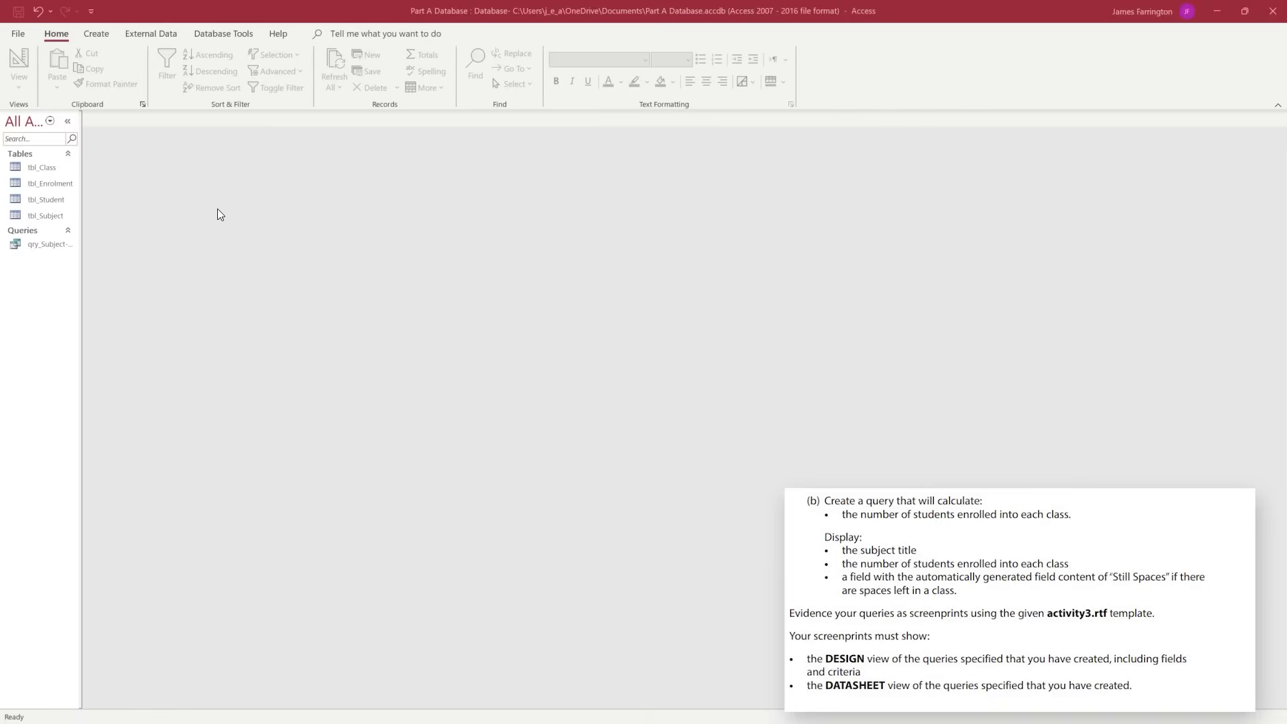
- Create a new query in design view and add the tables tbl_Subject, tbl_Class and tbl_Enrolment
click(99, 34)
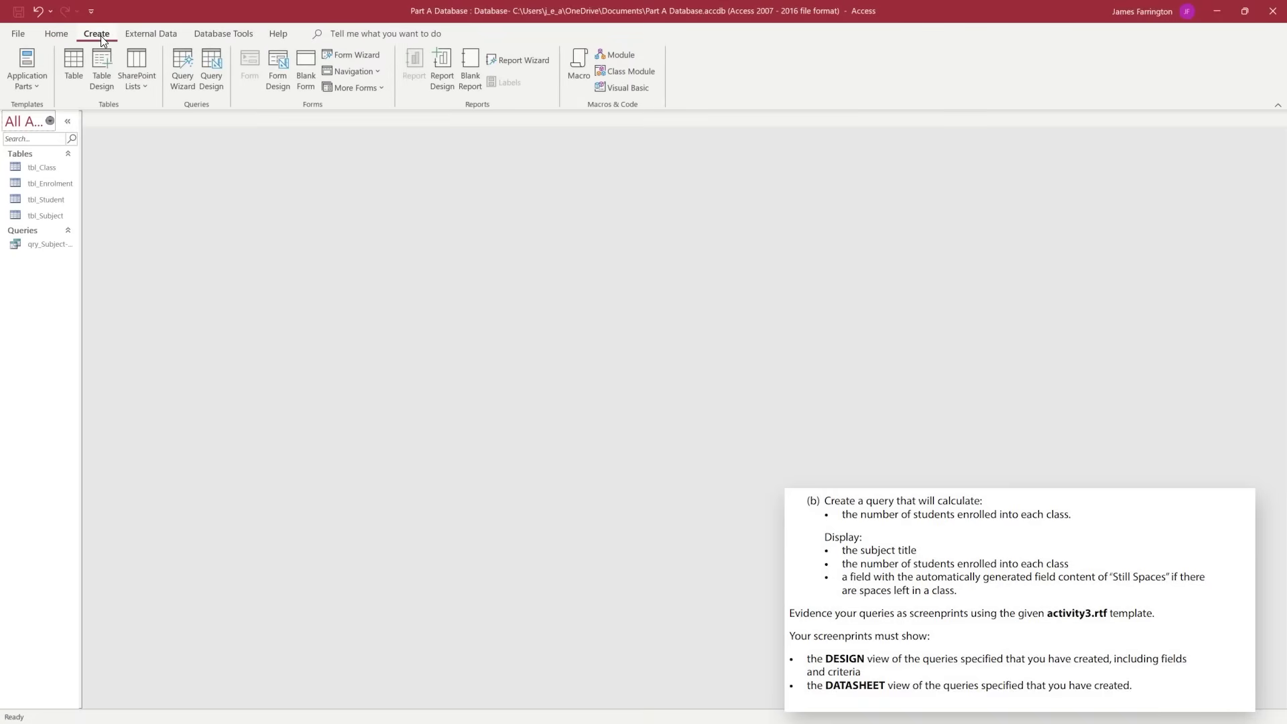
click(212, 71)
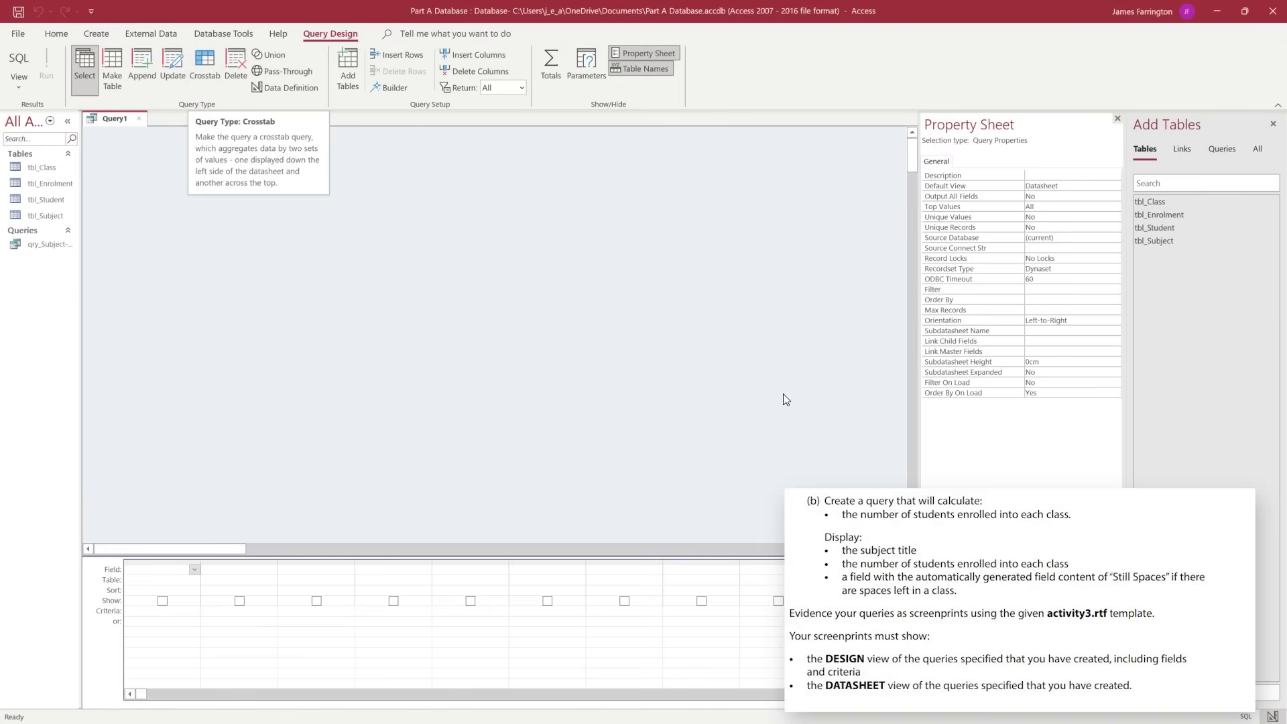
double_click(1151, 238)
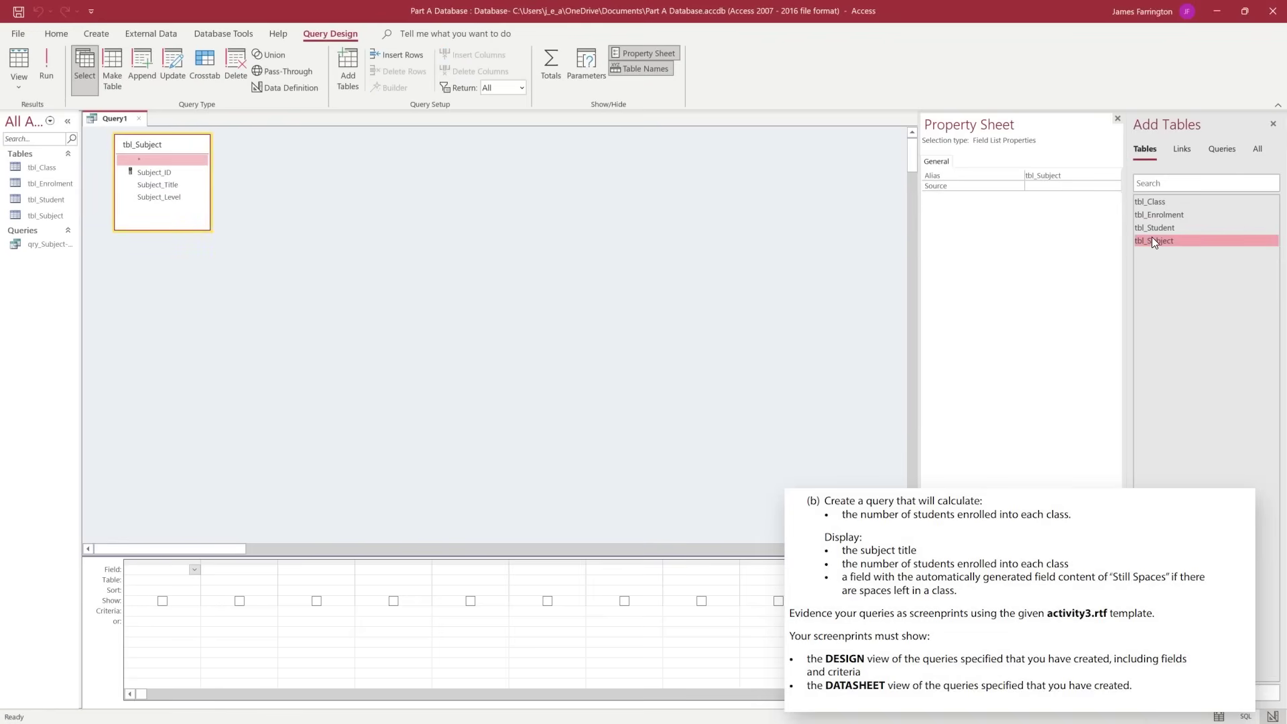
double_click(1159, 201)
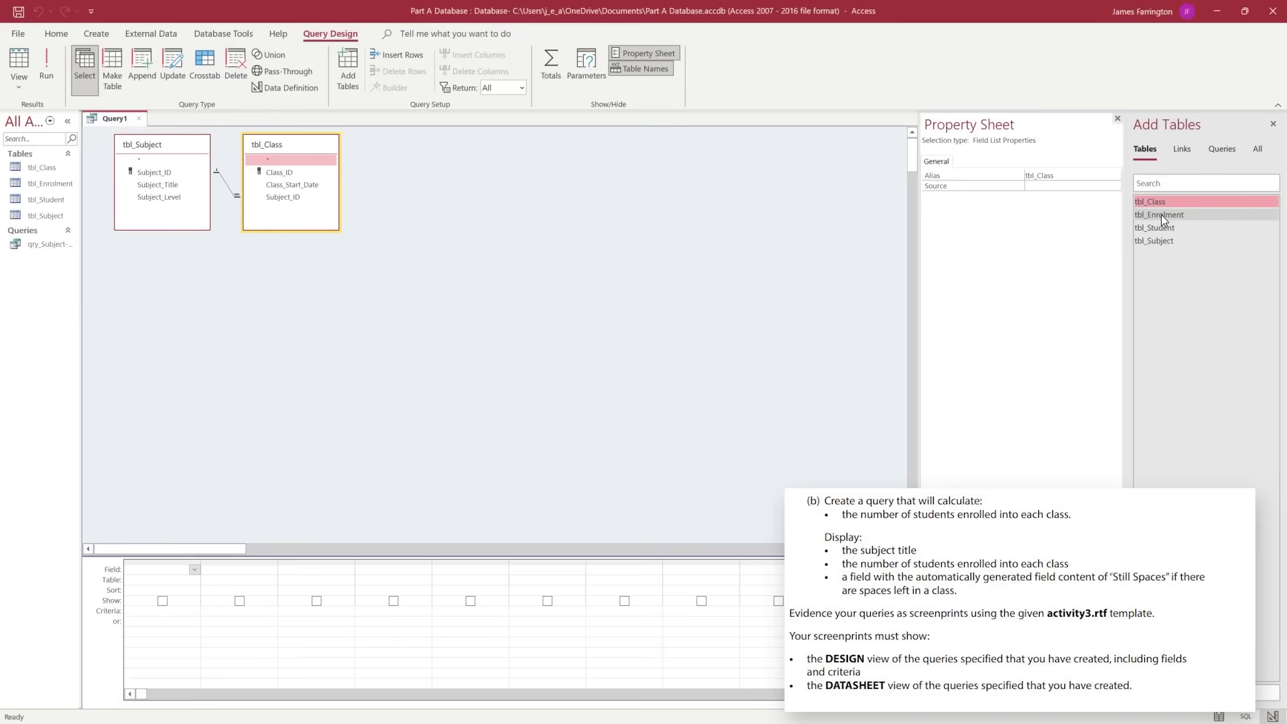
double_click(1161, 214)
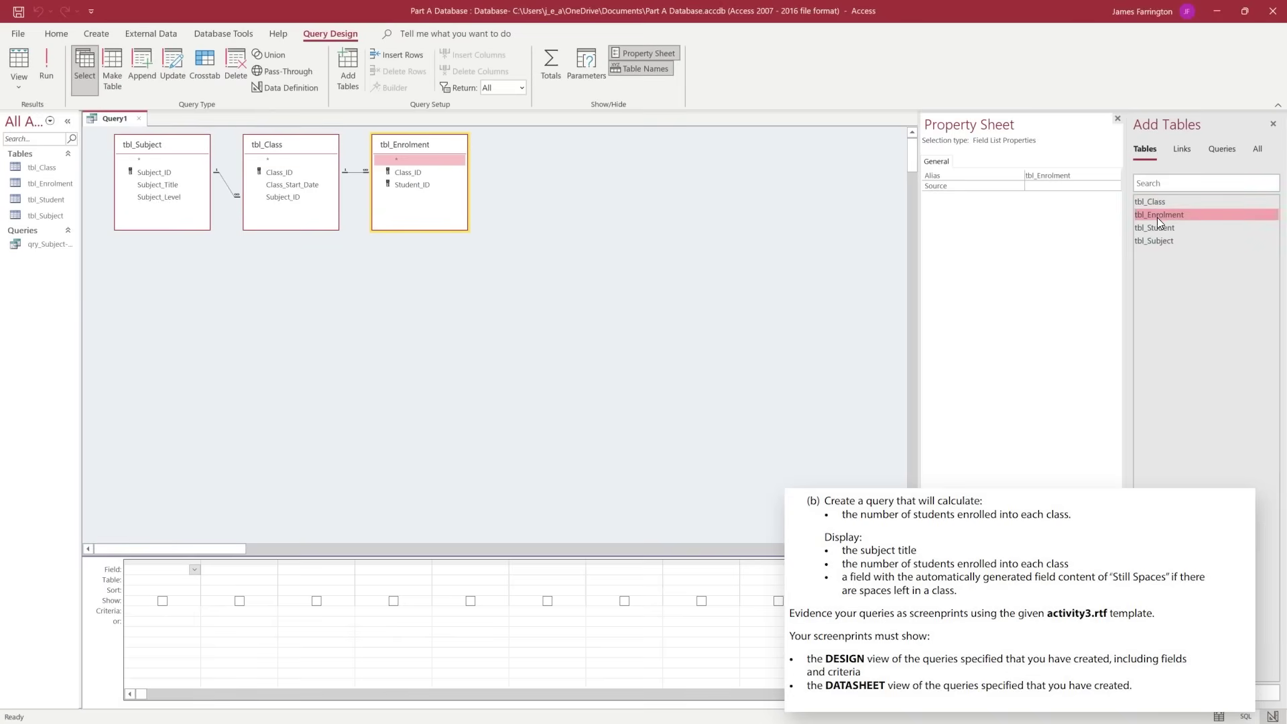
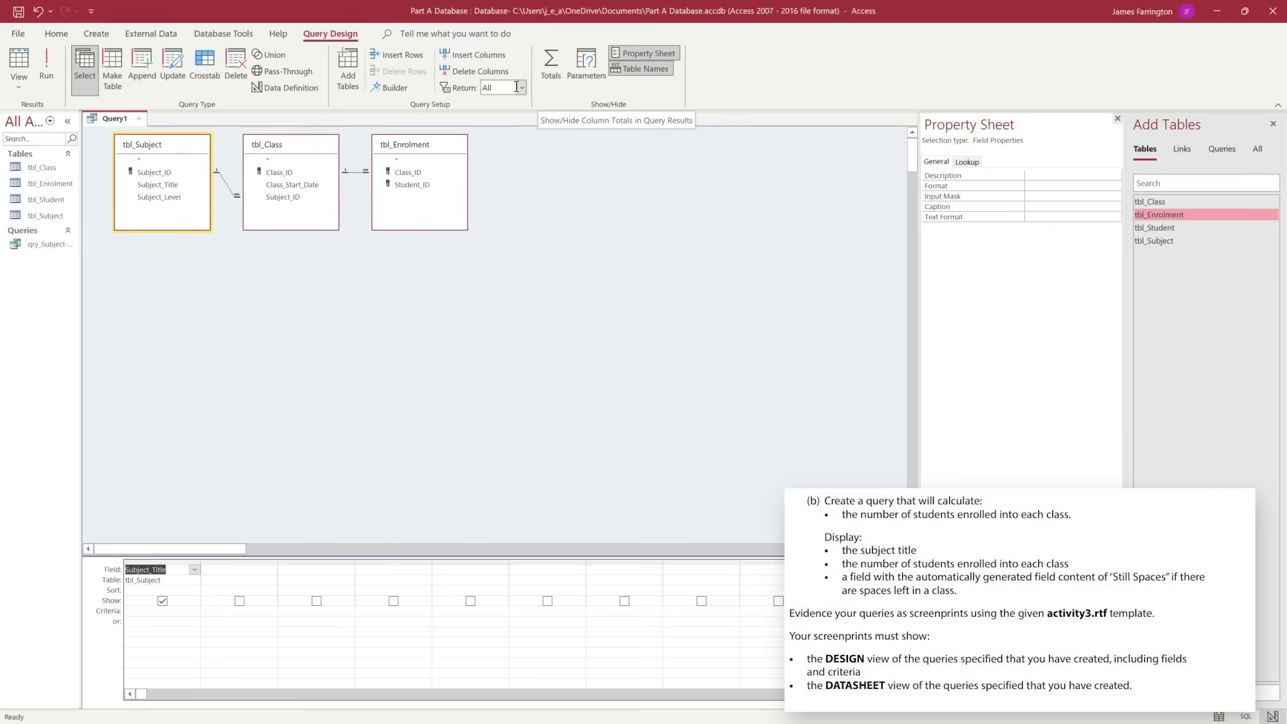
- Enable totals for the query and add a second column defined as NumberEnrollments: Student_ID from tbl_Enrolment
click(555, 66)
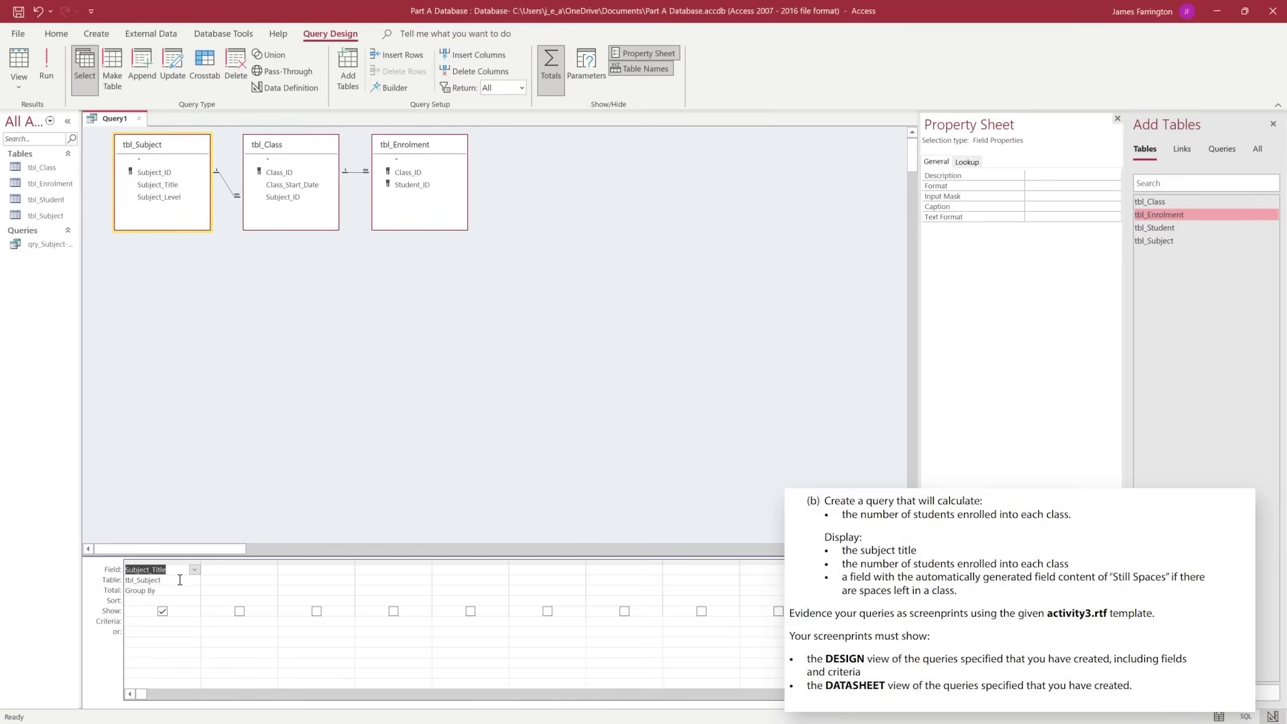
click(235, 574)
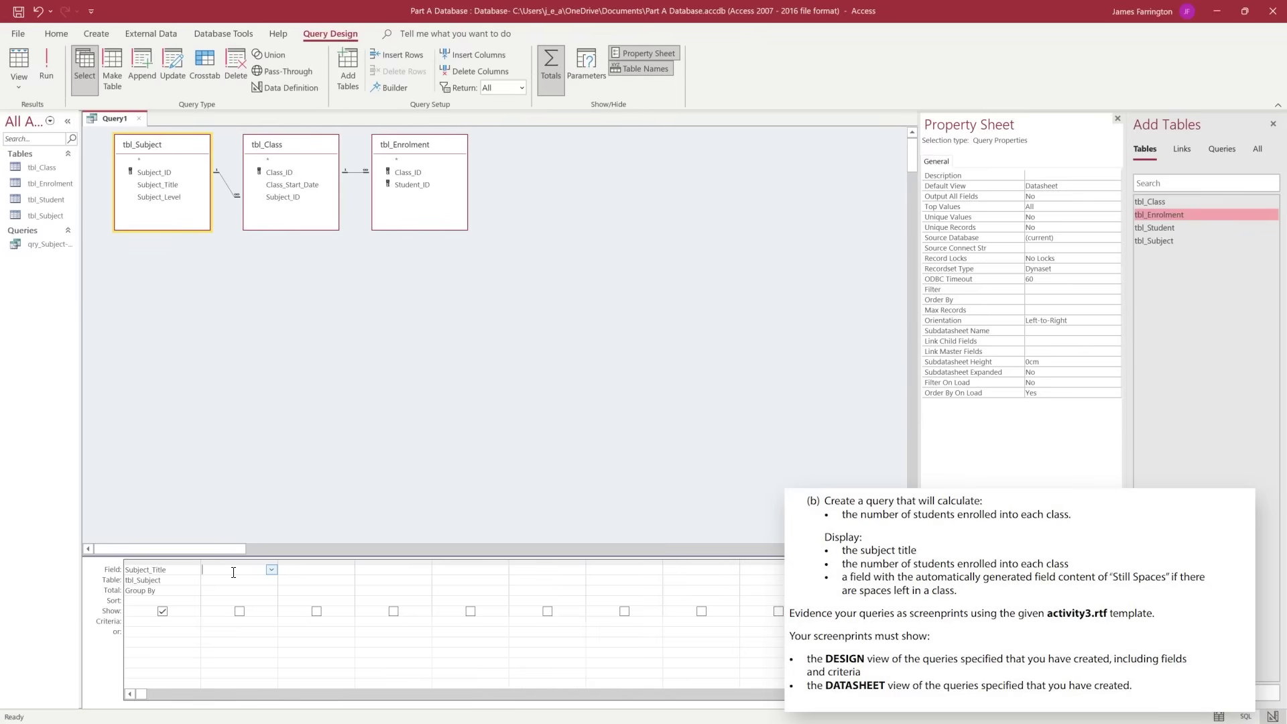
text(Number)
text(of)
key(BackSpace)
text(En)
text(ro)
text(llments)
text(s:)
text(S)
text(tu)
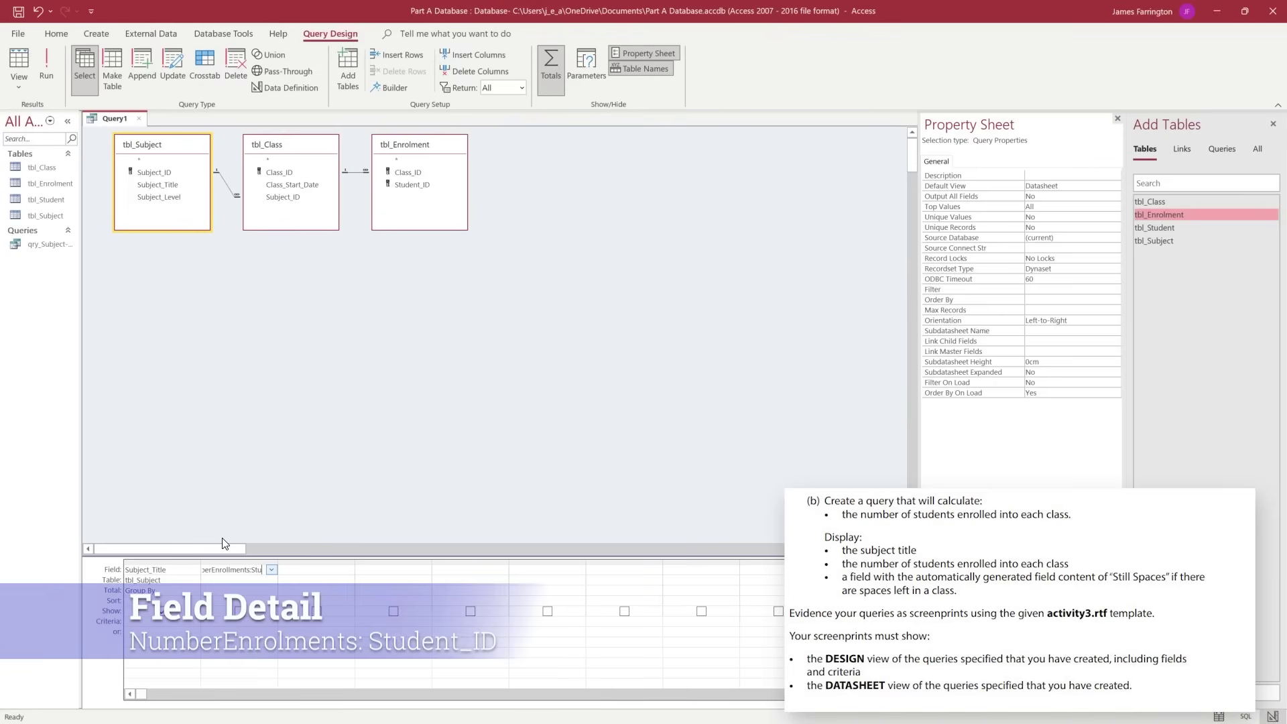
text(dent_ID)
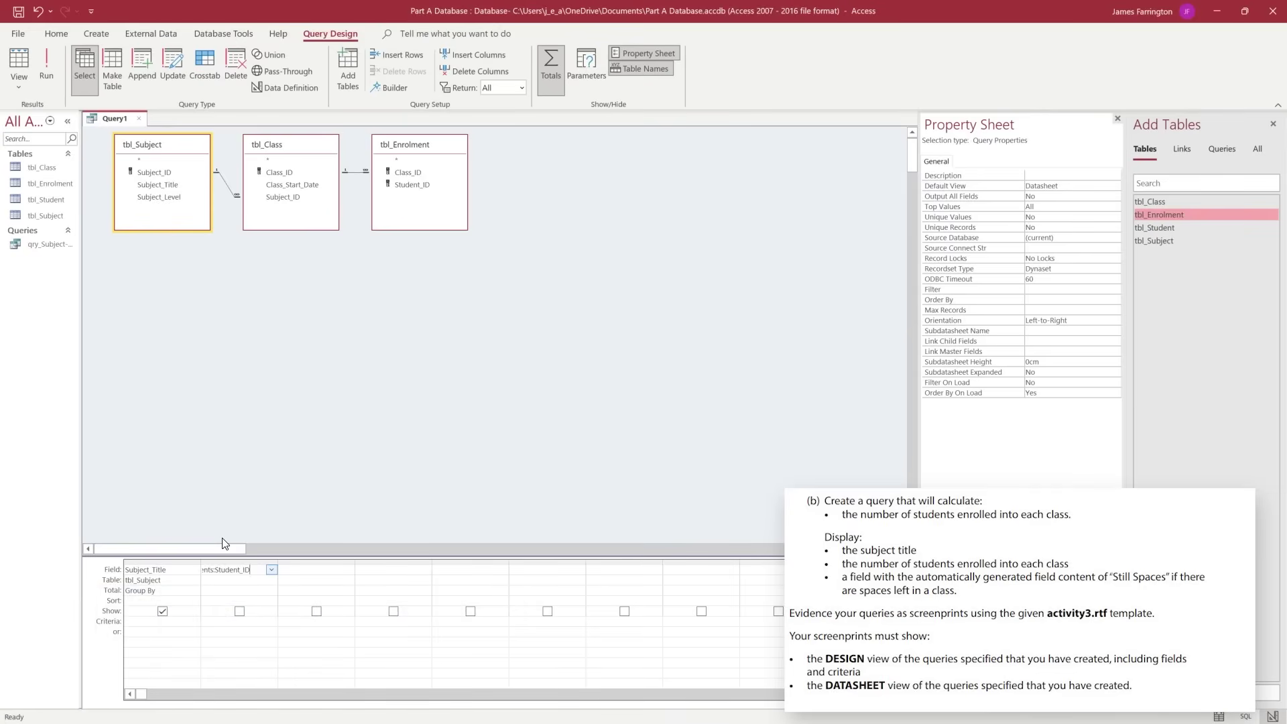
click(149, 621)
click(232, 580)
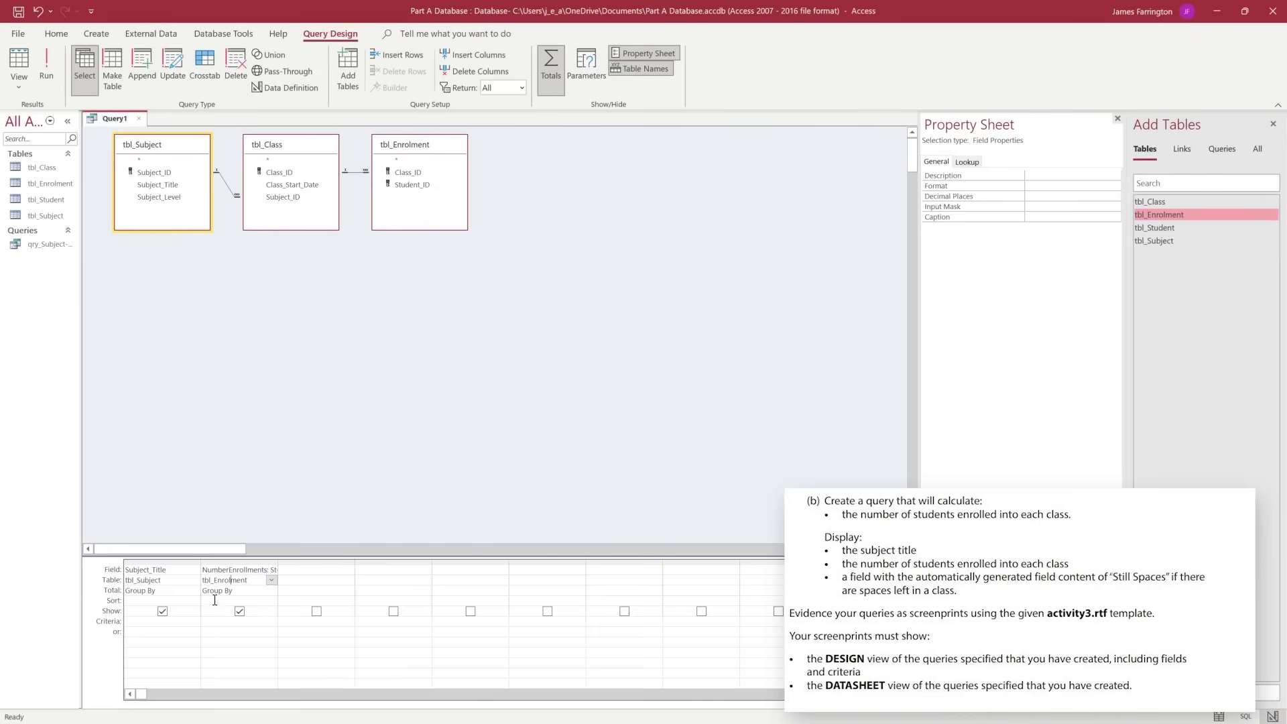
- Set the NumberEnrollments total to Count and widen that column to fit its field expression
click(270, 593)
click(272, 590)
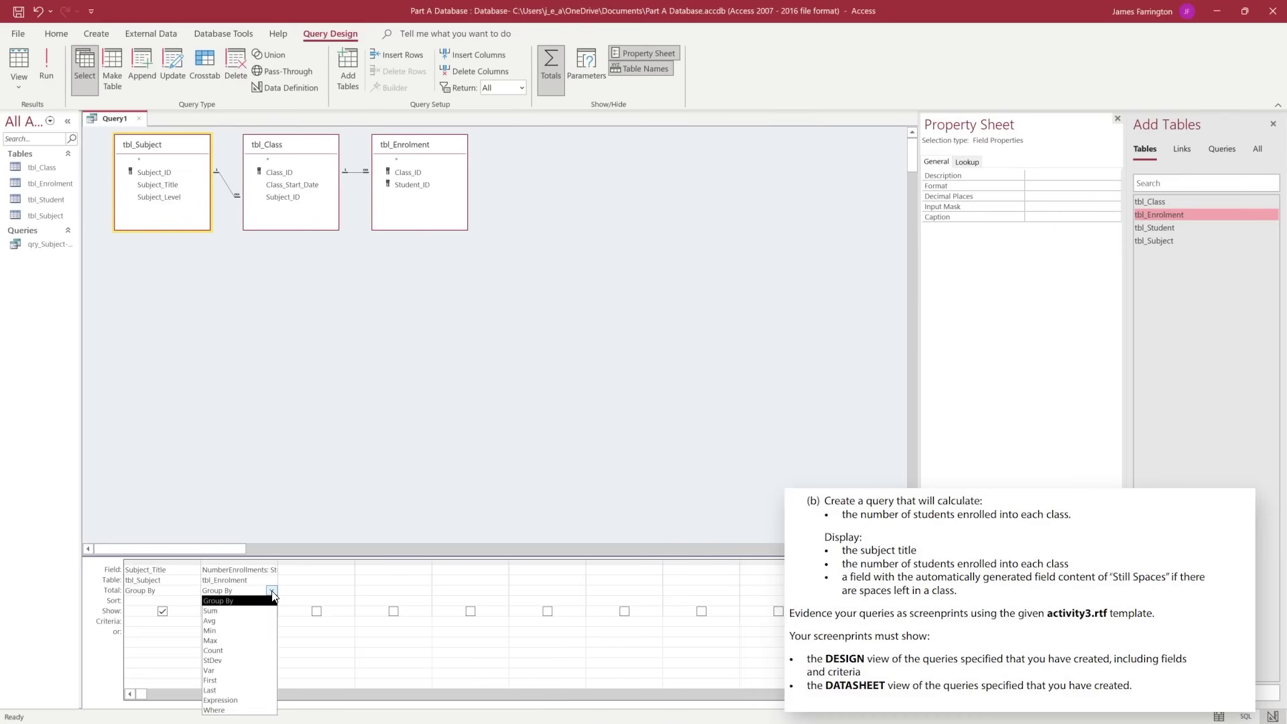
click(224, 650)
click(276, 525)
drag(277, 563, 333, 564)
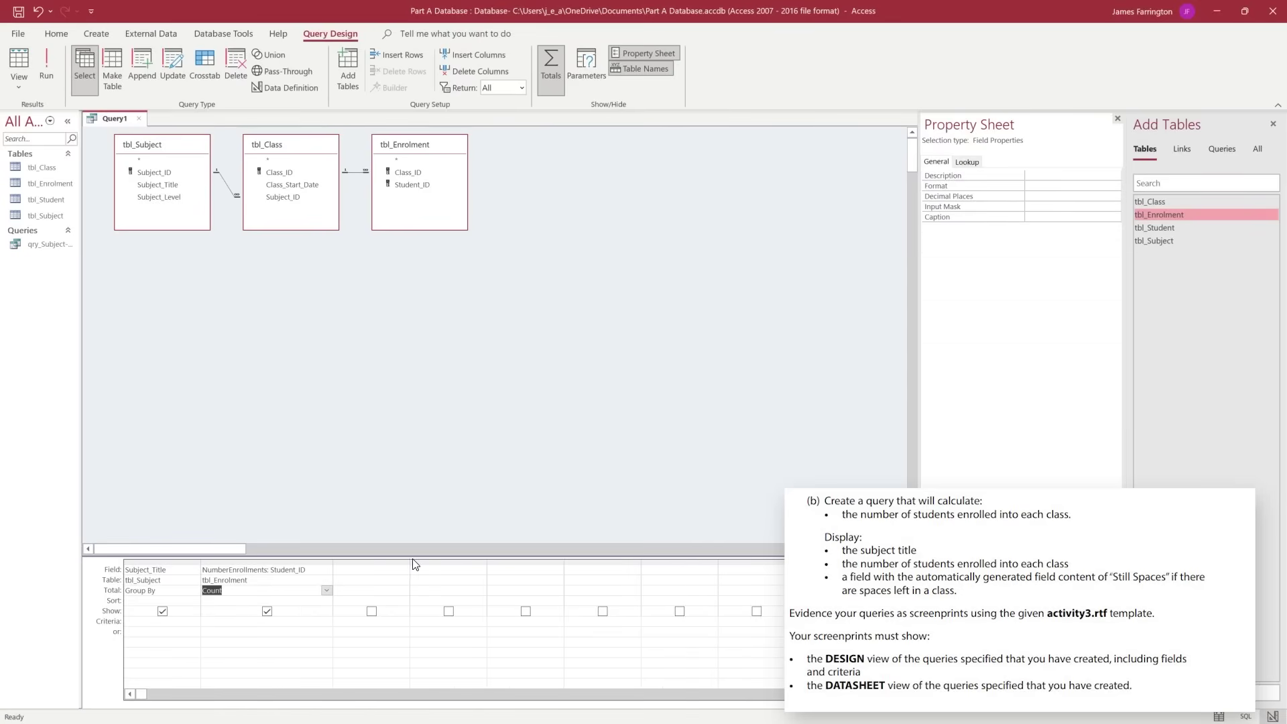
- Widen the empty third column, and test-run the query before returning to its design
drag(410, 565, 666, 564)
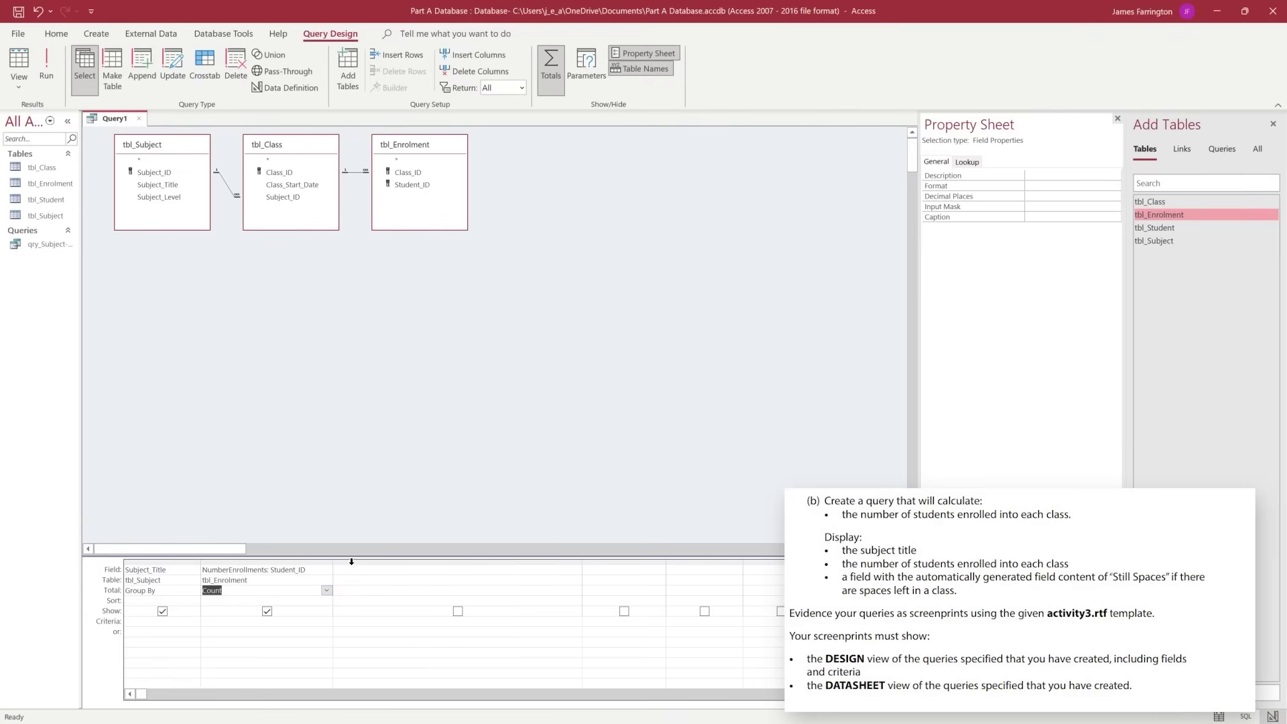
click(43, 61)
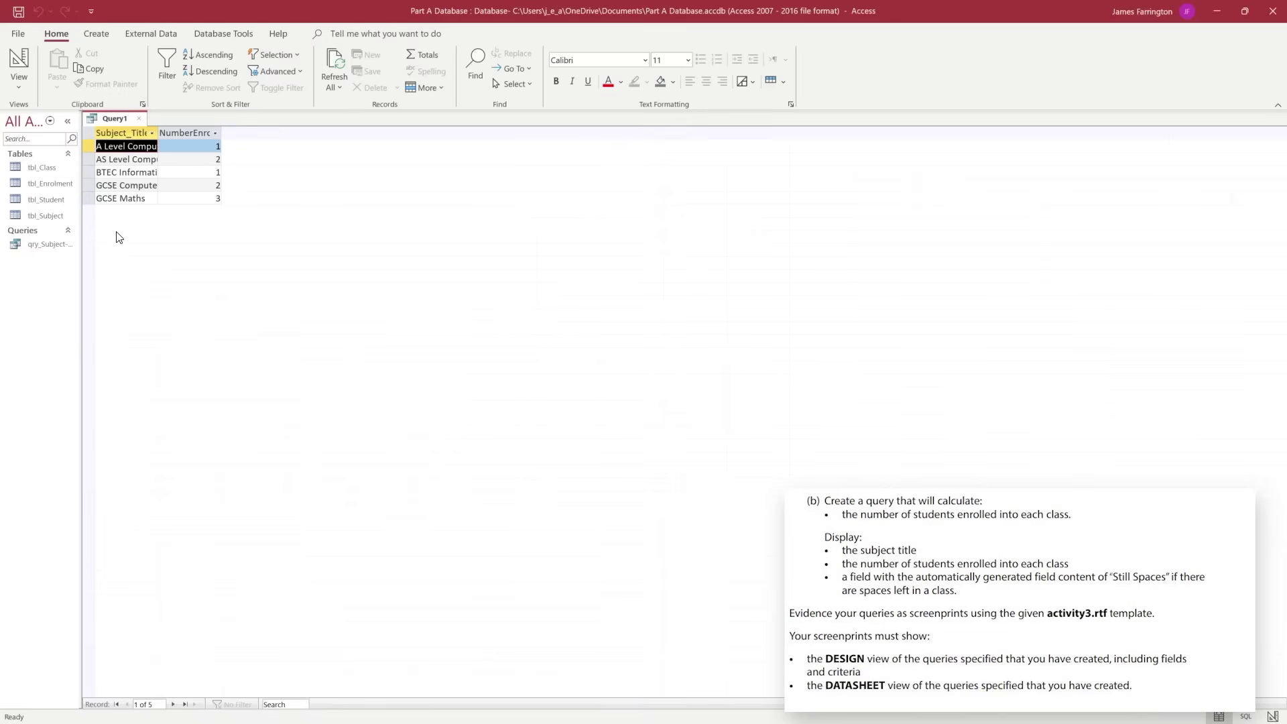
click(19, 60)
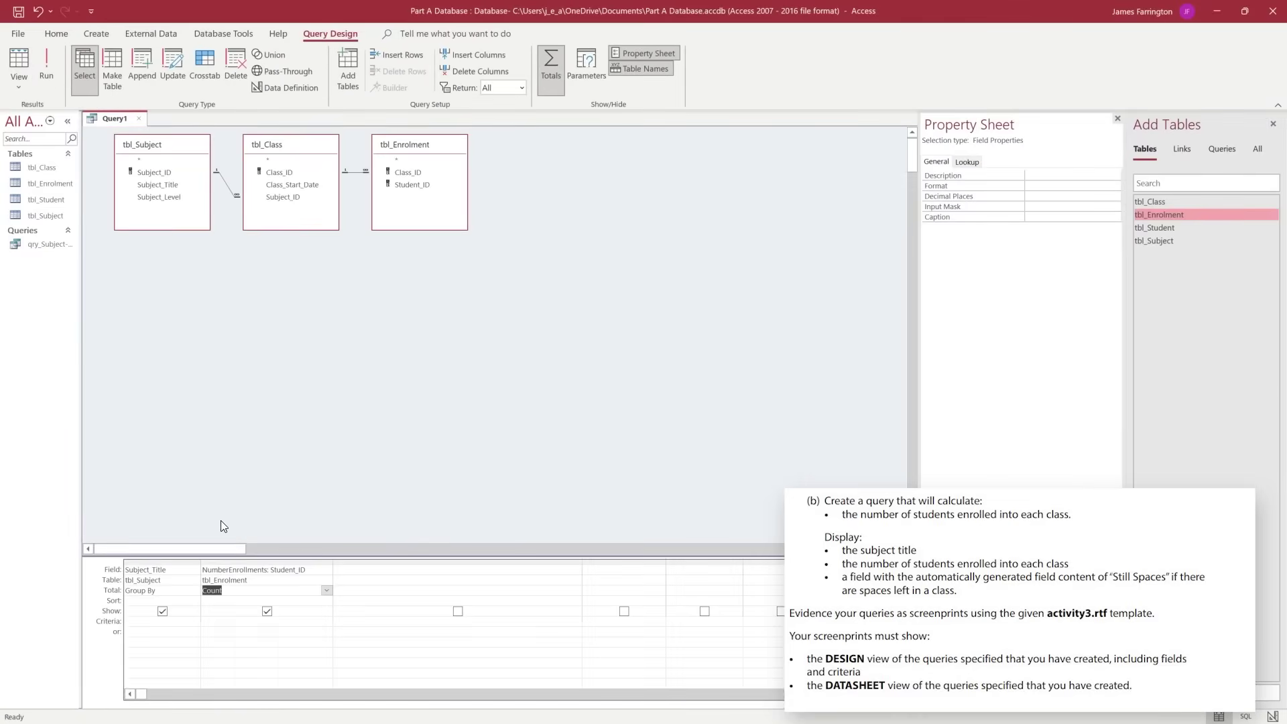
- Define the third column as SpacesLeft: IIF([NumberEnrollments]<20,"Still Spaces","Full")
click(363, 572)
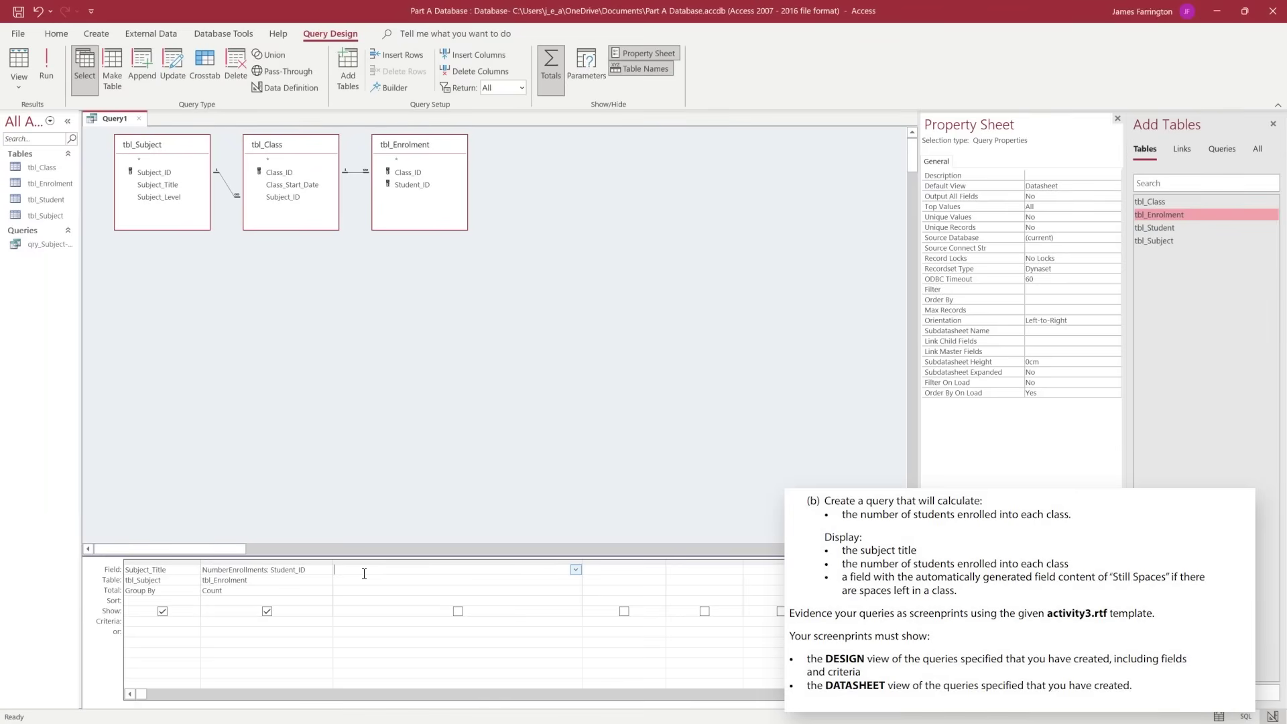
text(SpacesLeft:)
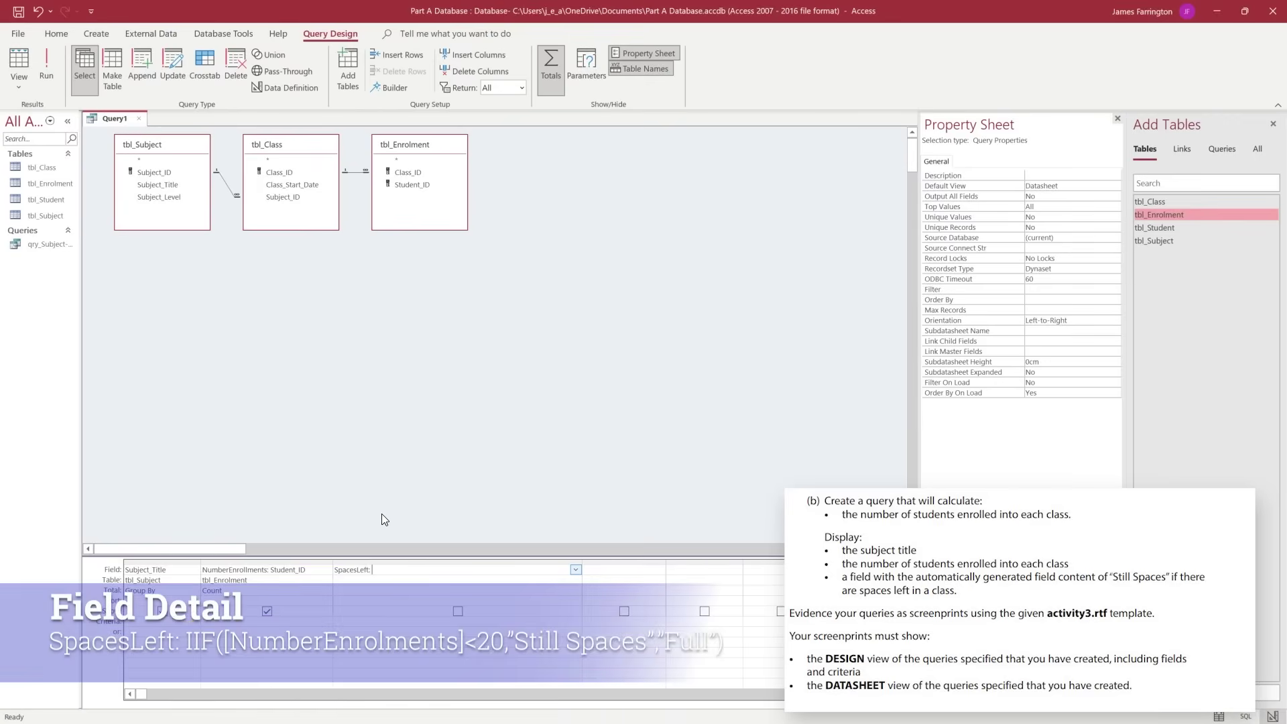
text( IIF([)
text(NumberEnrollment)
text(s]<20,"S)
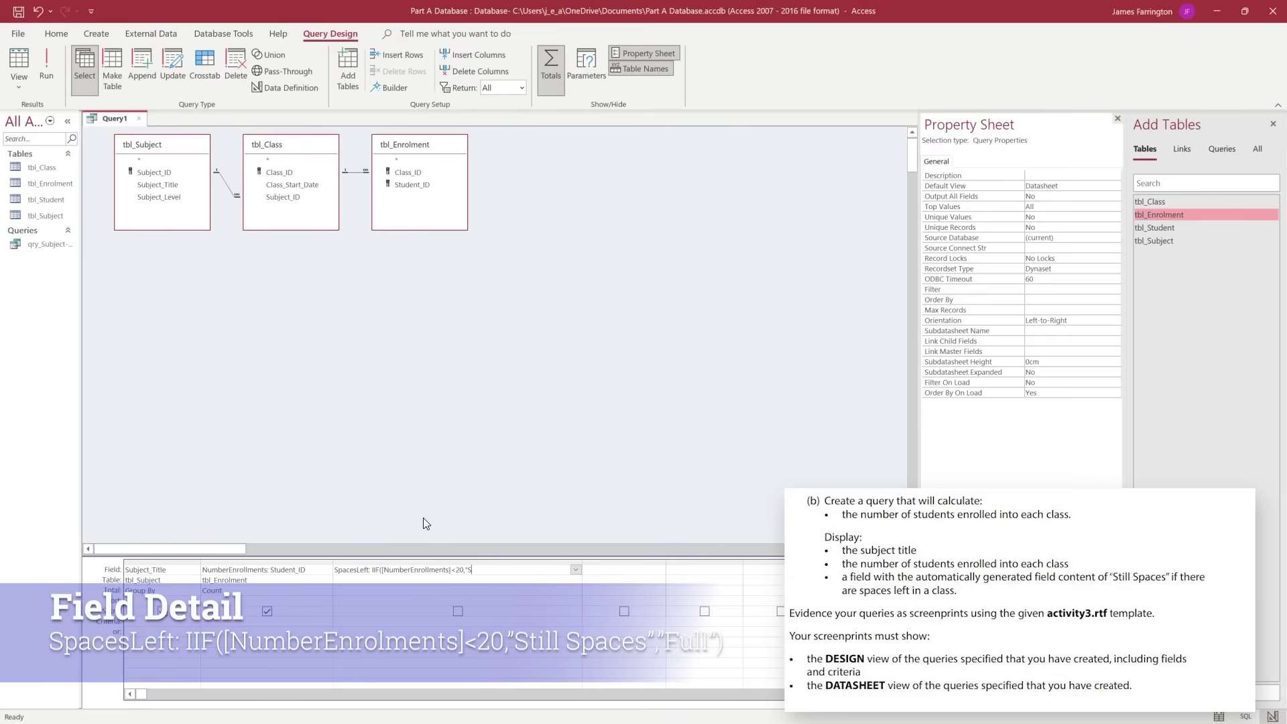
key(BackSpace)
text(Still Spaces)
text(",")
text(Full"))
- Set the total of the SpacesLeft column to Expression
click(336, 593)
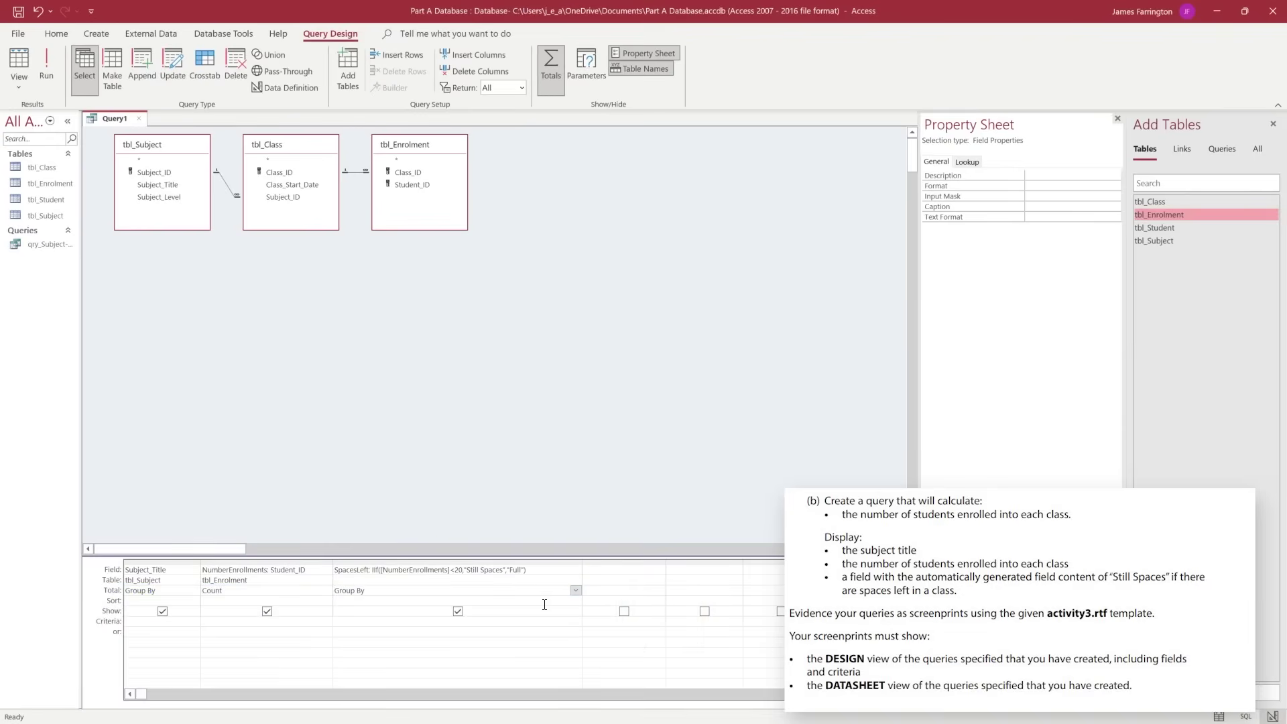
click(575, 590)
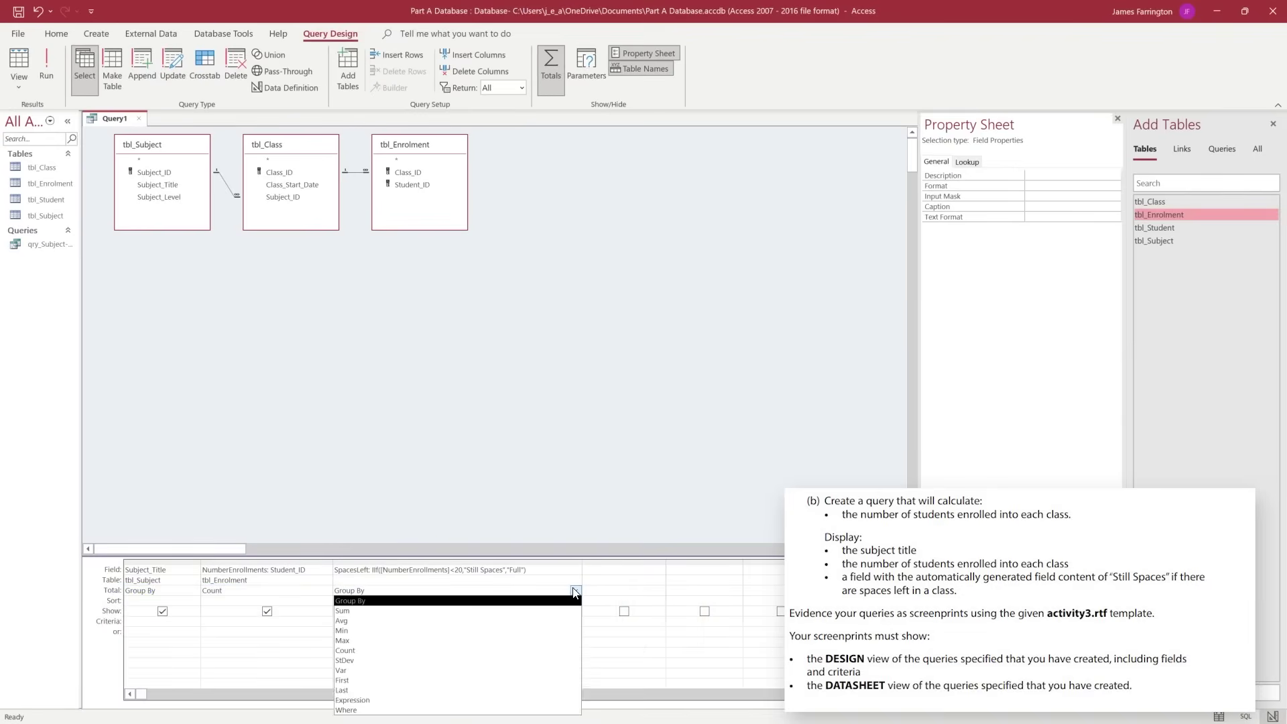
click(369, 702)
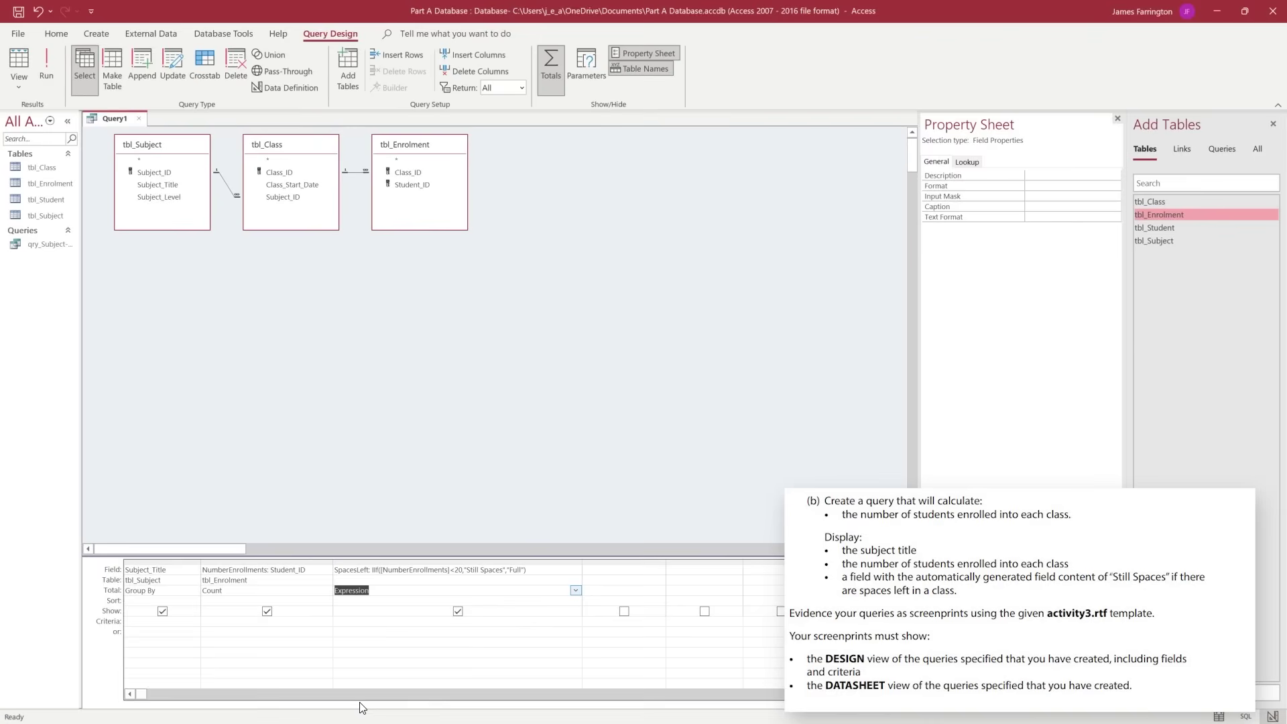
- Add Class_ID from tbl_Class as a fourth grouping column hidden from the results, and run the query
click(630, 571)
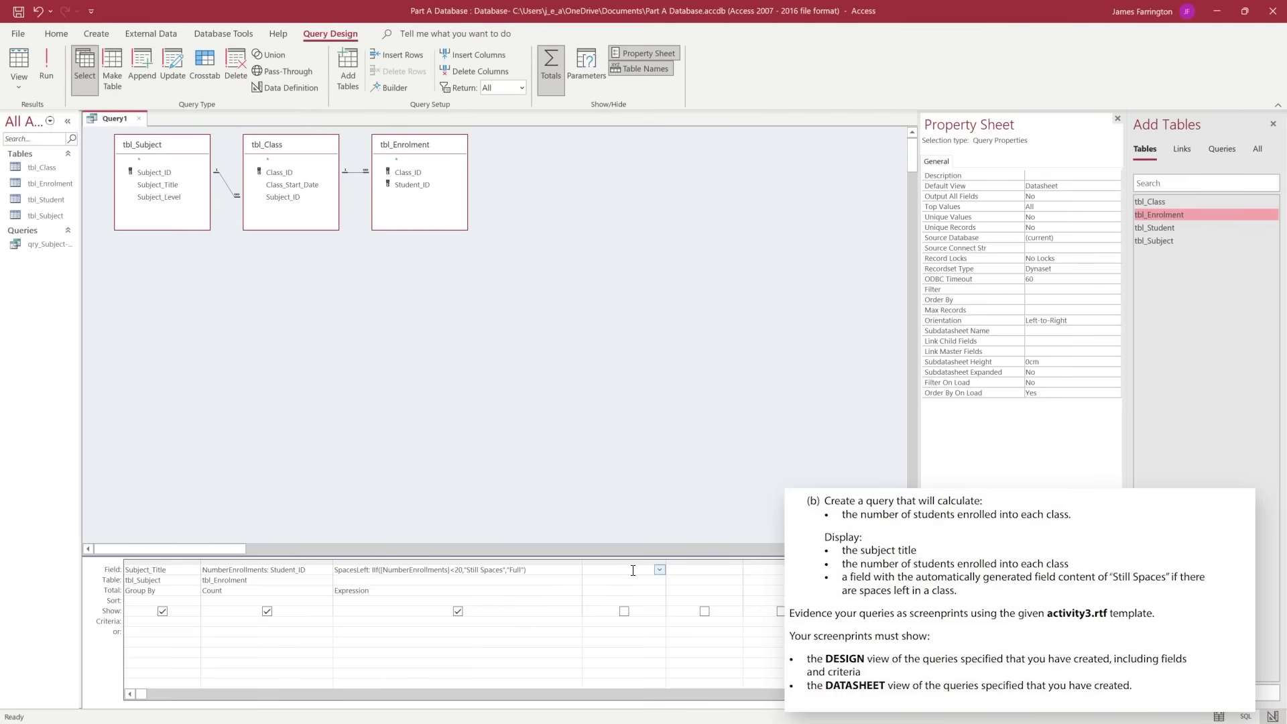
click(275, 173)
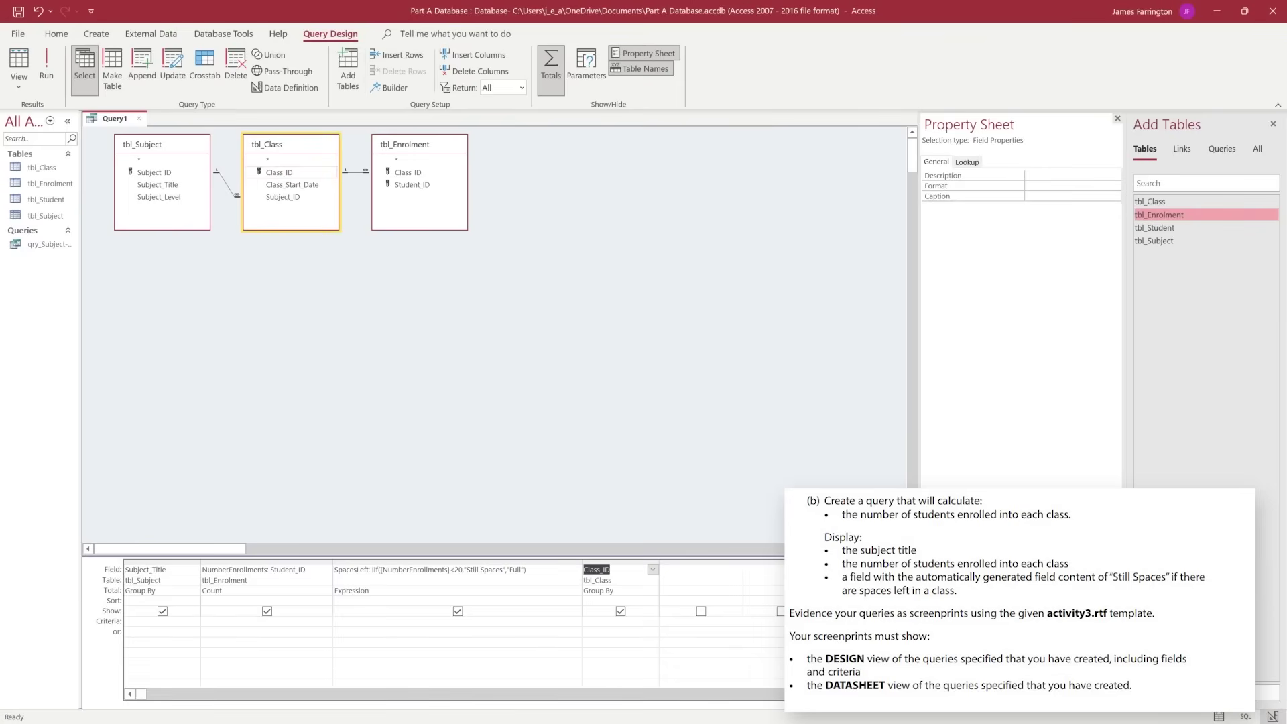
click(621, 611)
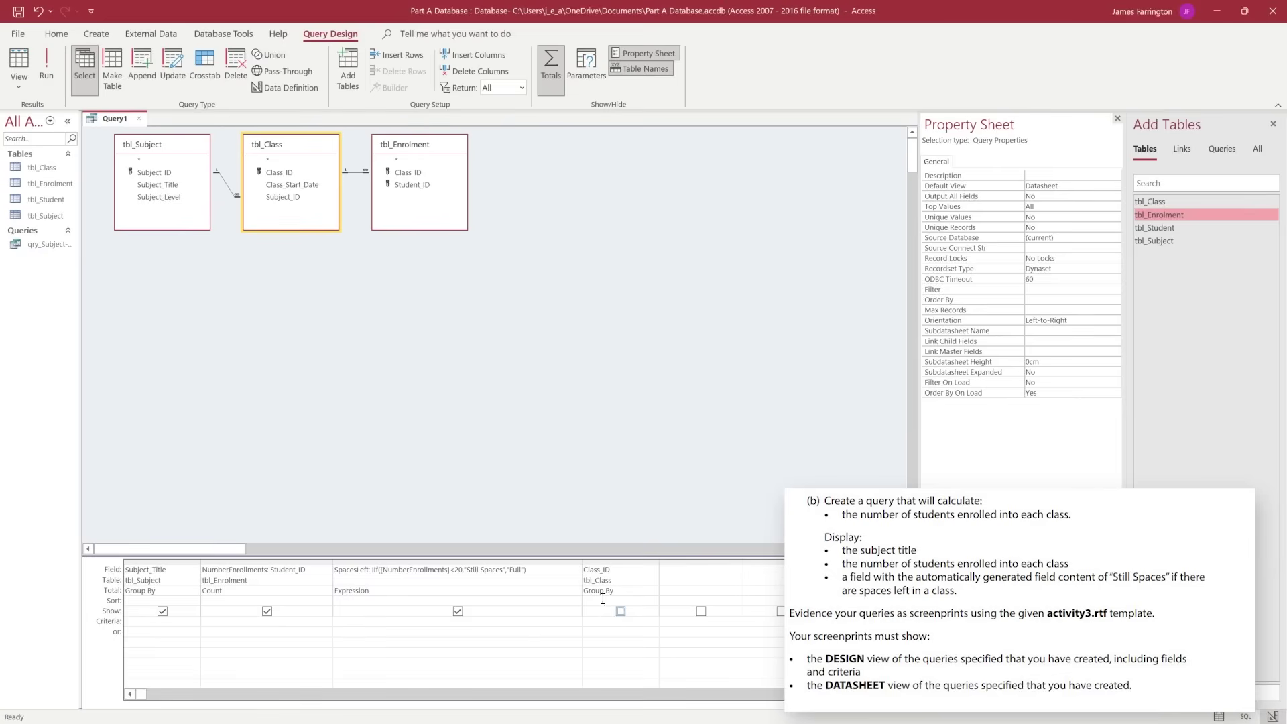
click(42, 53)
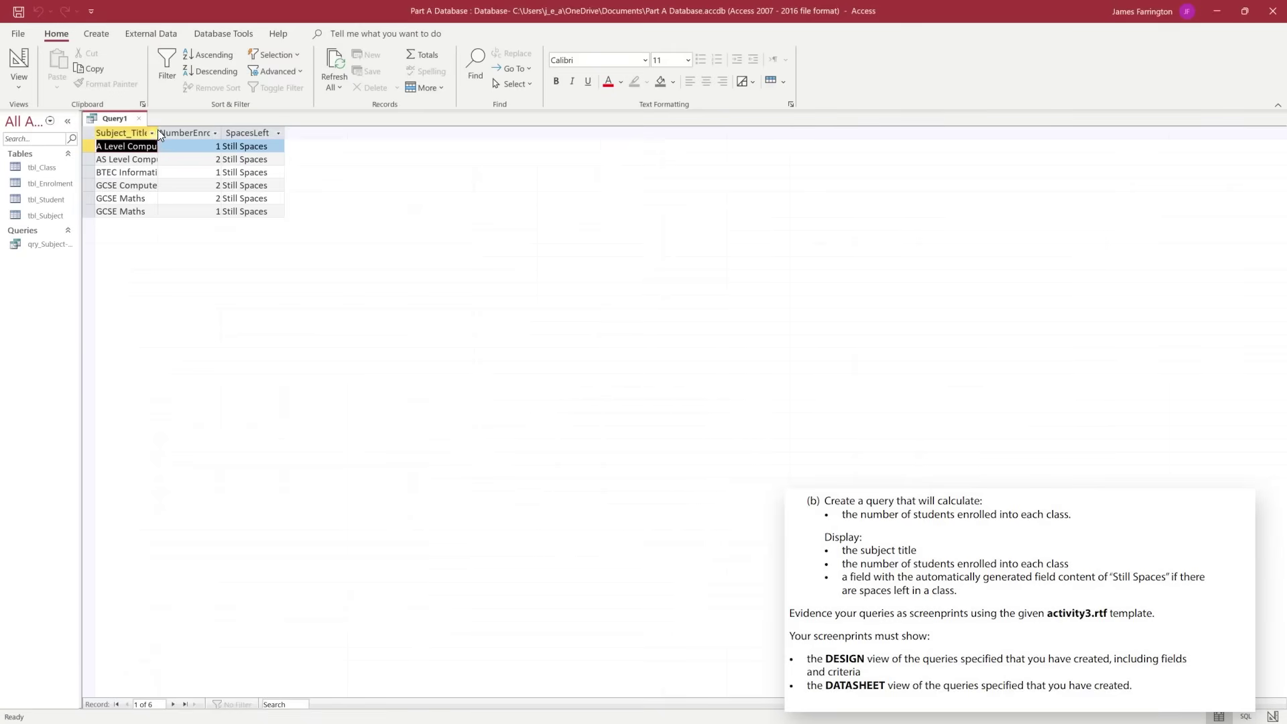
- Widen the Subject_Title column to show full titles, and close the query, saving it as "qry_Class Spaces - QueryB"
drag(159, 129, 243, 132)
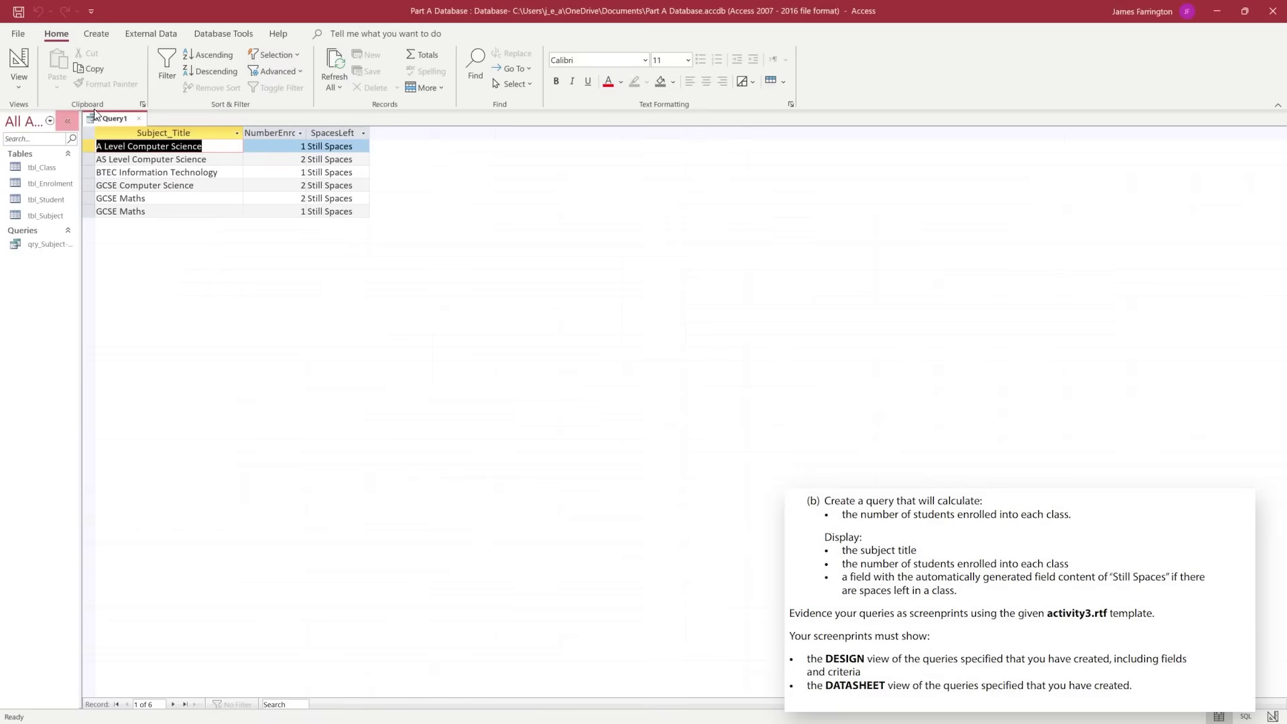
click(140, 119)
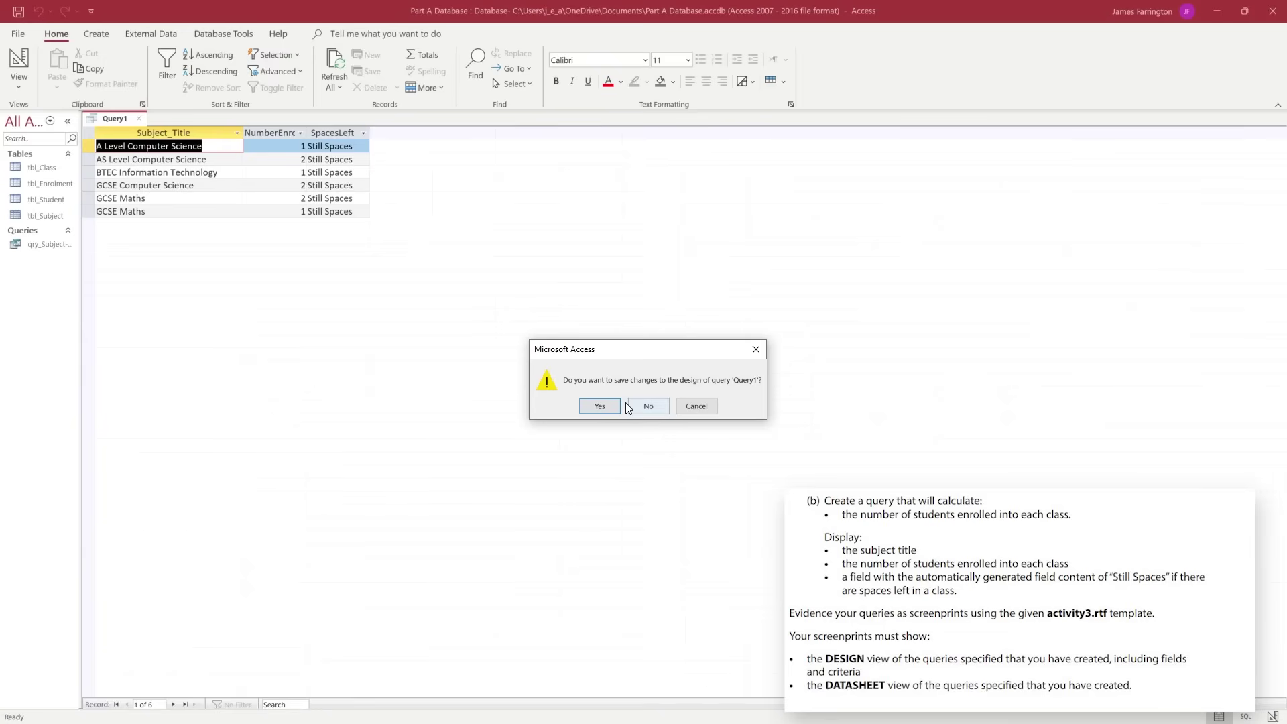
click(600, 407)
text(qry)
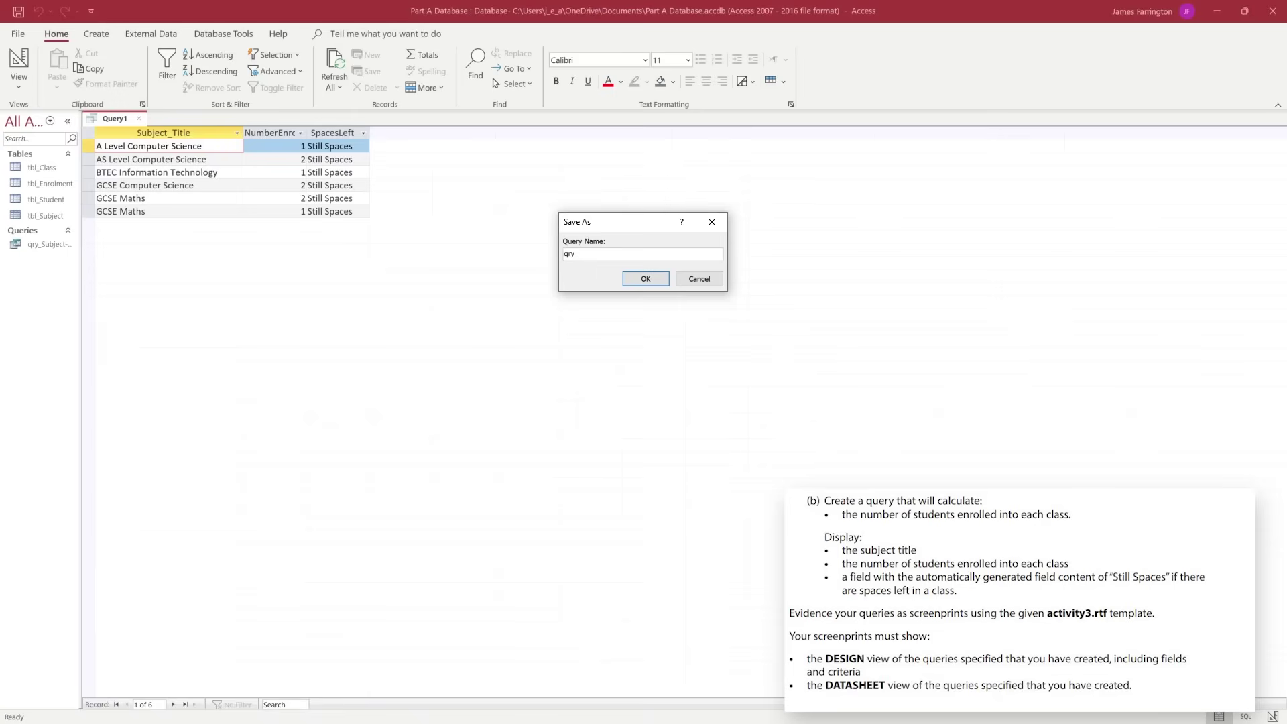
text(_Class)
text(Spaces - QueryB)
key(Return)
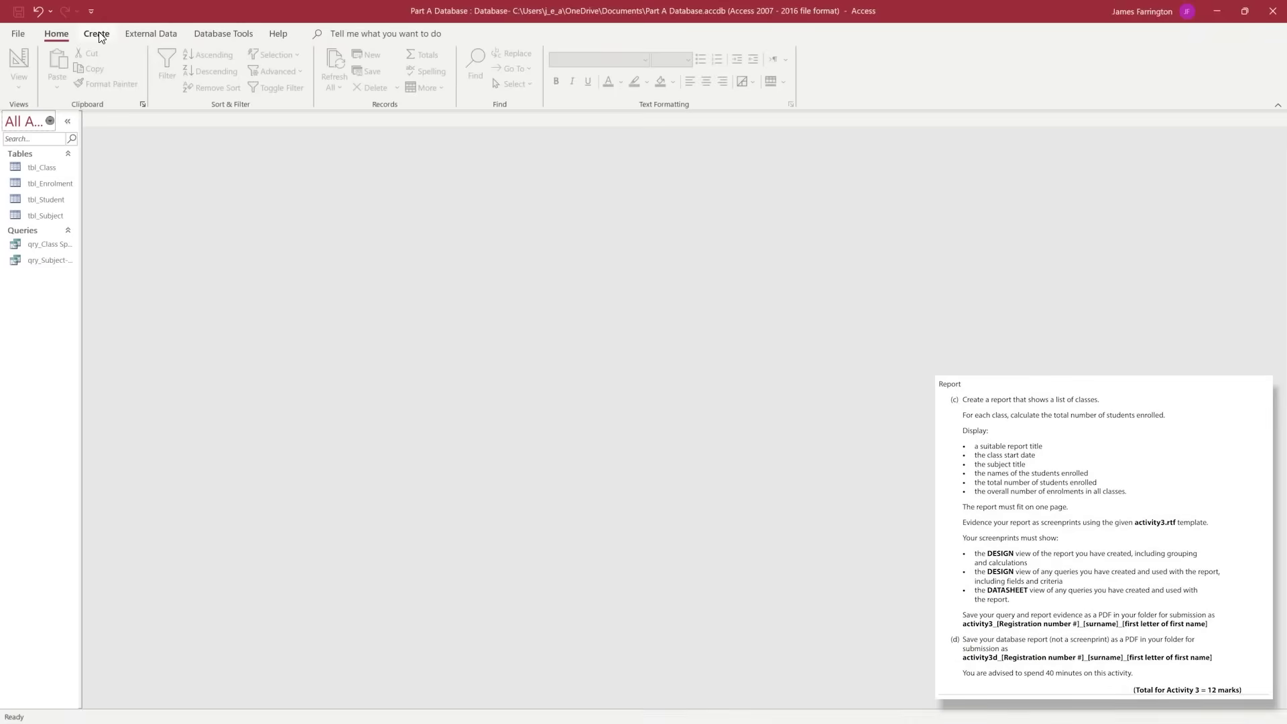
- Start a new design query with the tables tbl_Class, tbl_Enrolment, tbl_Student and tbl_Subject
click(98, 35)
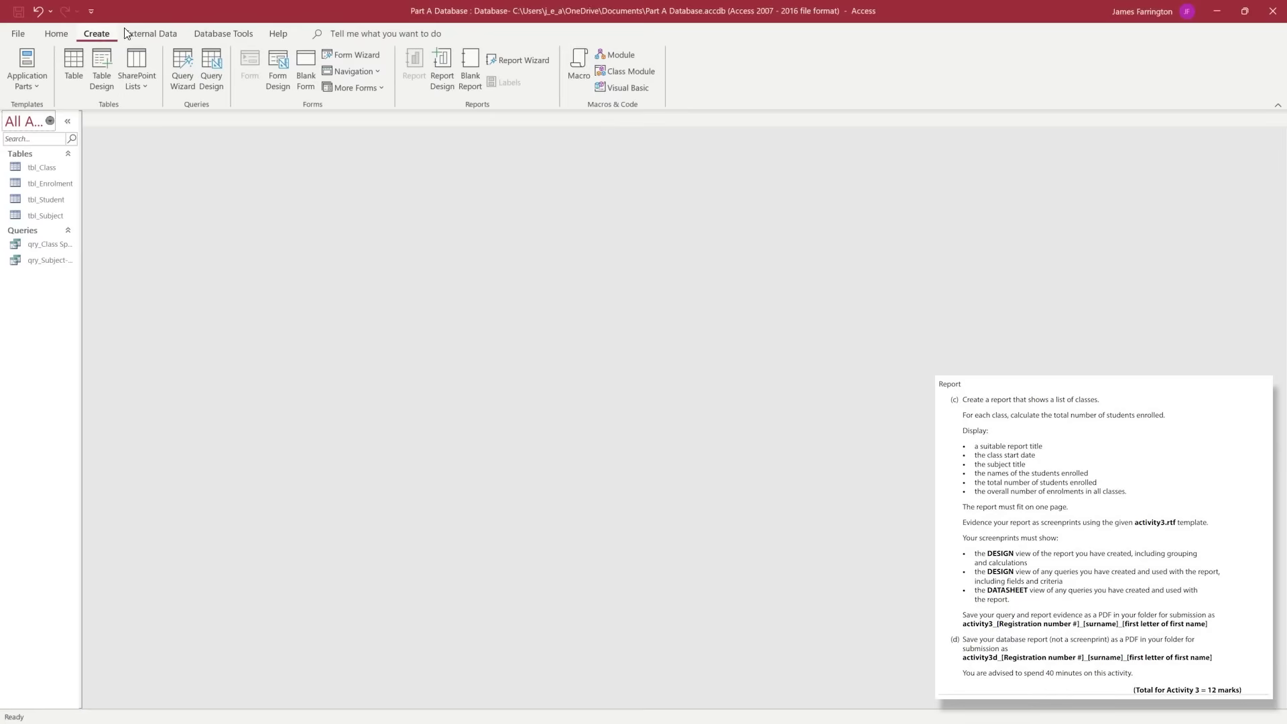
click(211, 71)
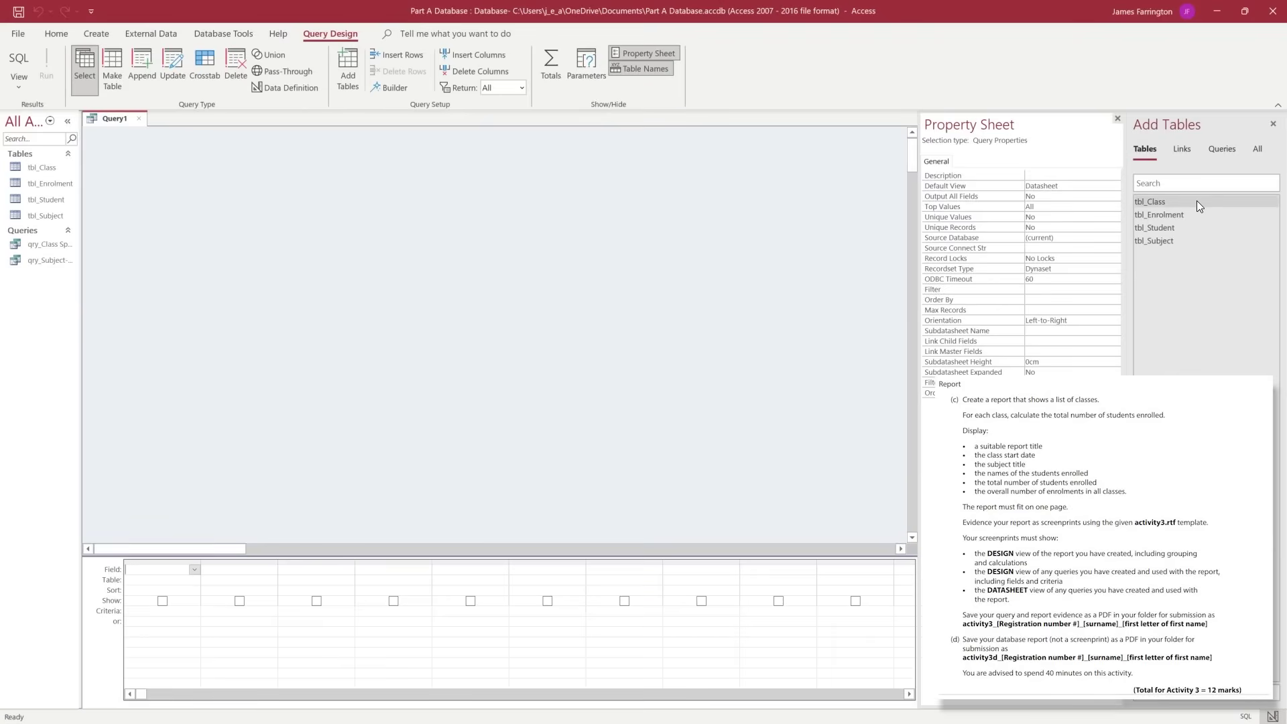
double_click(1197, 202)
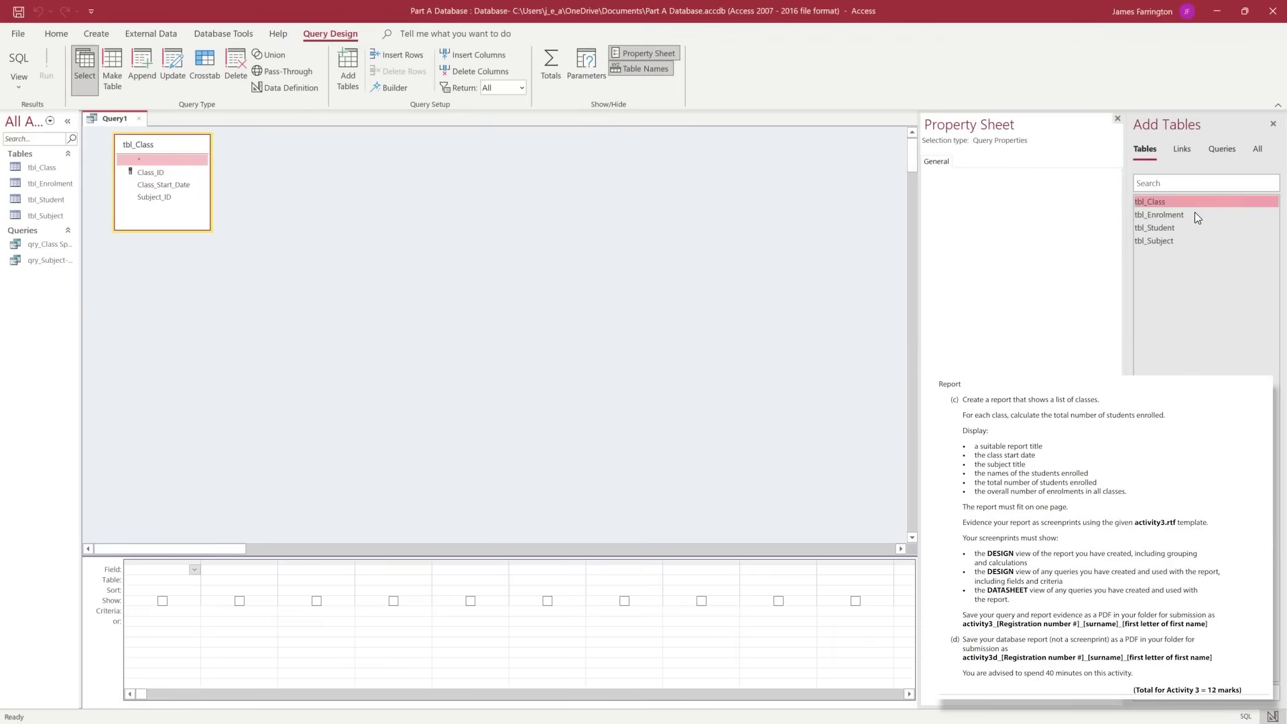
double_click(1195, 213)
double_click(1187, 229)
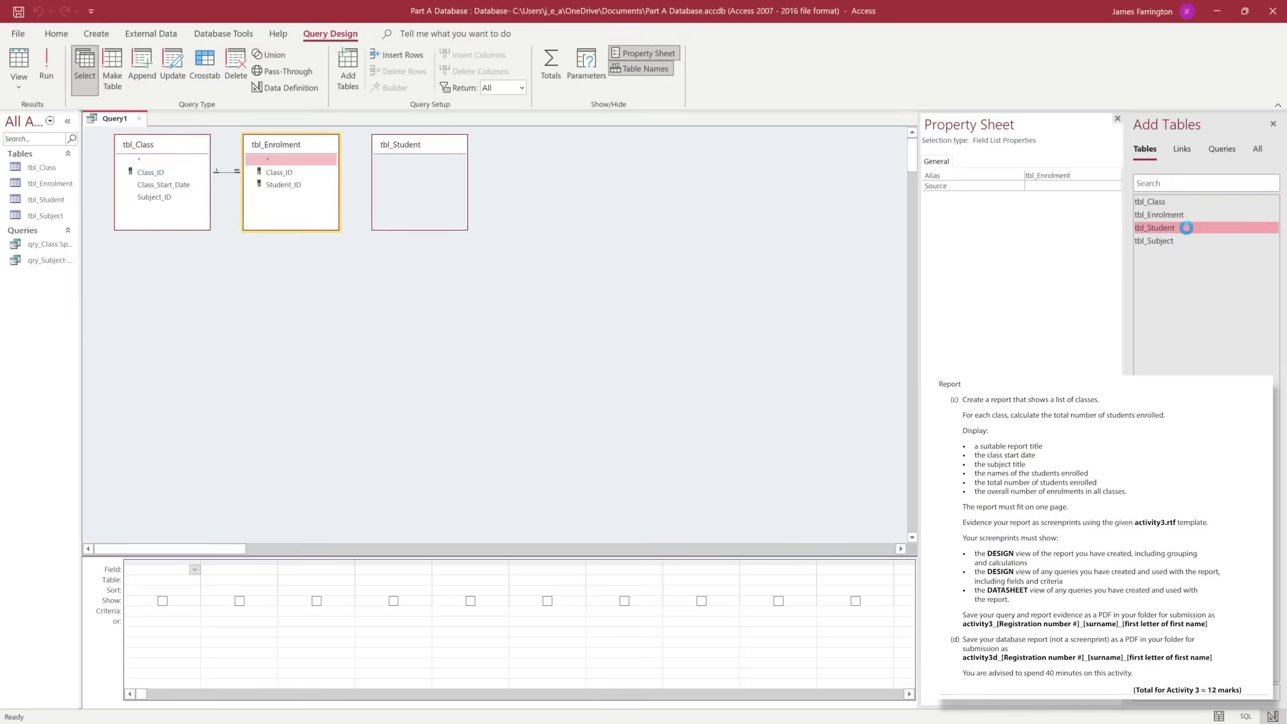
double_click(1181, 240)
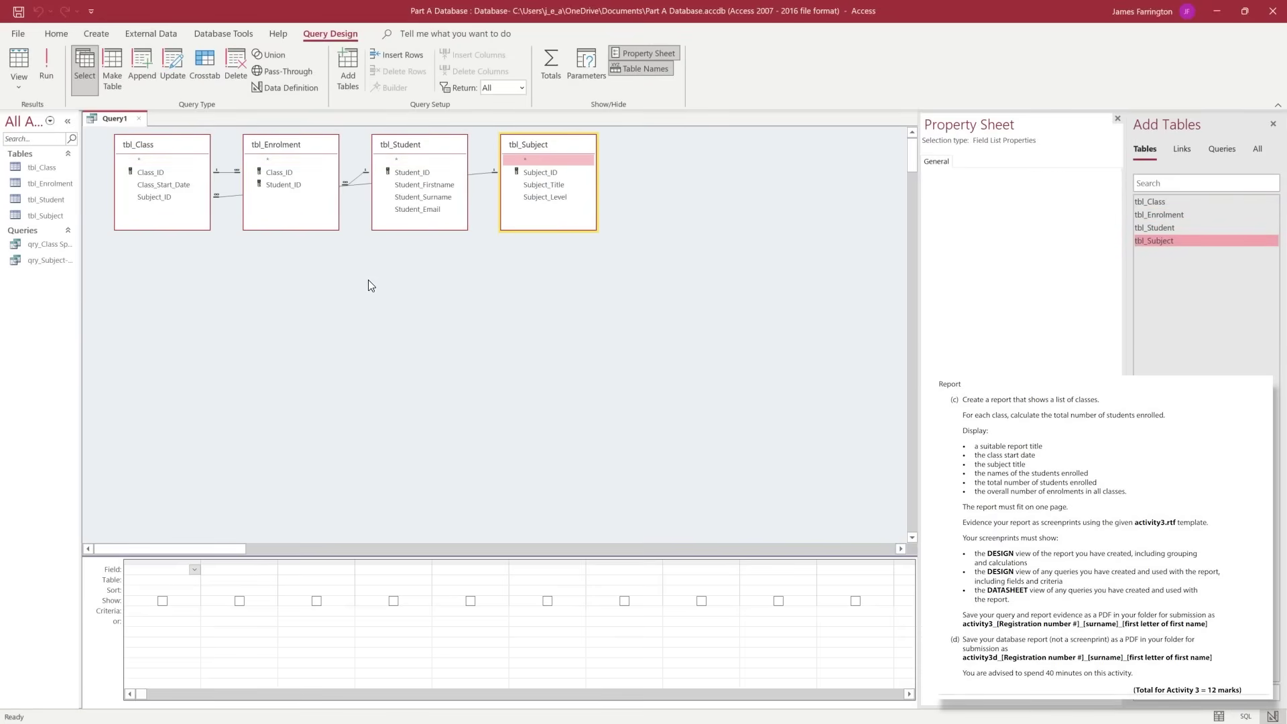
- Arrange the query's tables side by side in the order tbl_Subject, tbl_Class, tbl_Enrolment, tbl_Student
click(444, 239)
drag(452, 253, 354, 270)
drag(563, 139, 237, 257)
drag(220, 207, 559, 179)
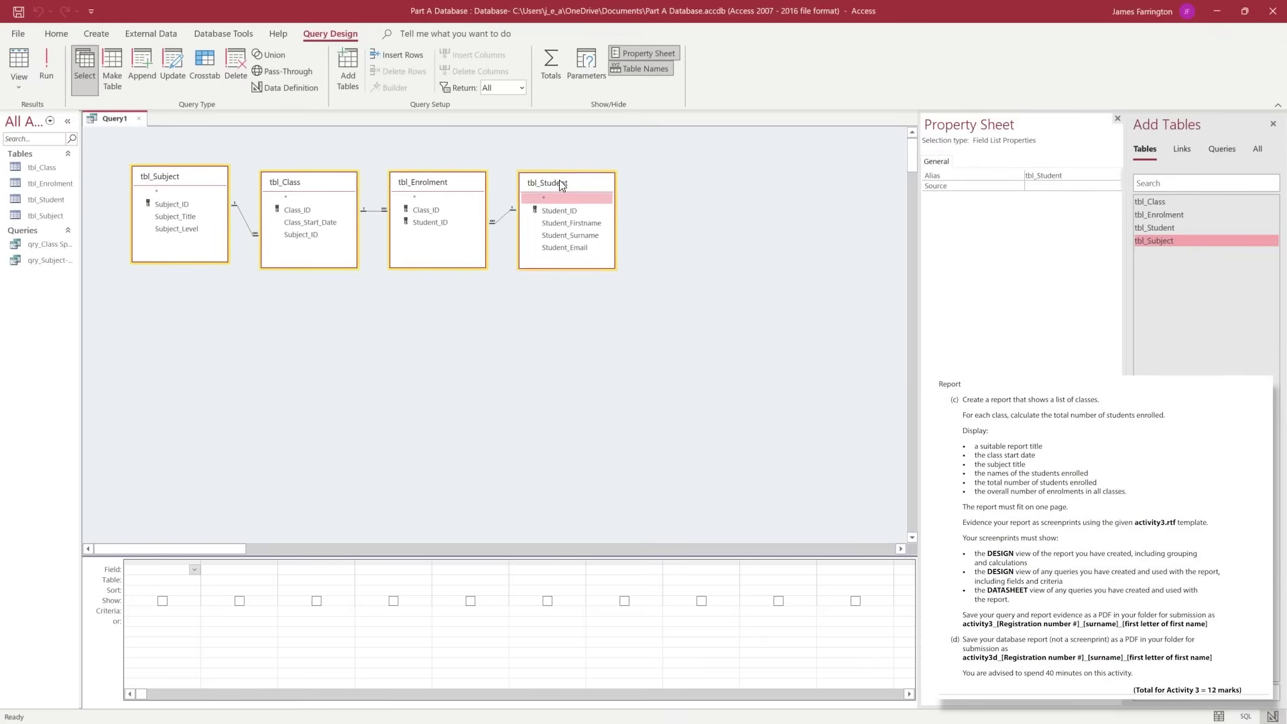
click(224, 313)
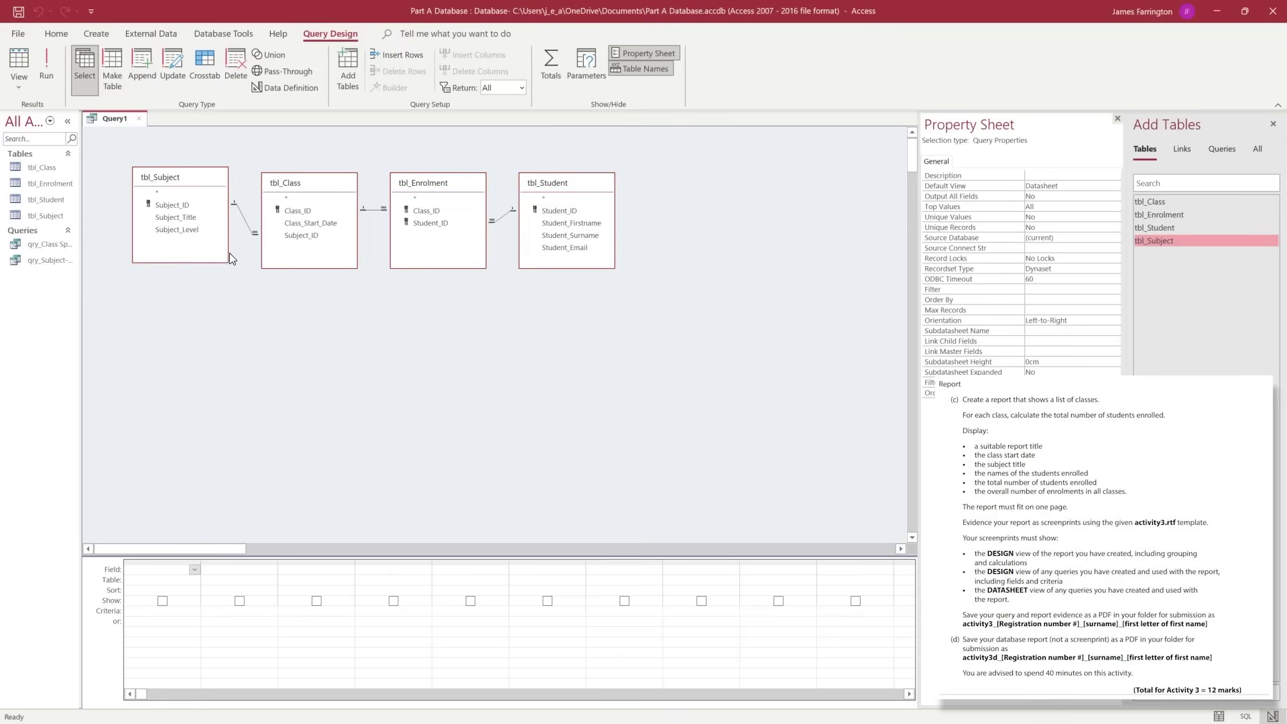
- Add Class_ID and Class_Start_Date from tbl_Class and Subject_Title from tbl_Subject as the first three query columns
double_click(295, 212)
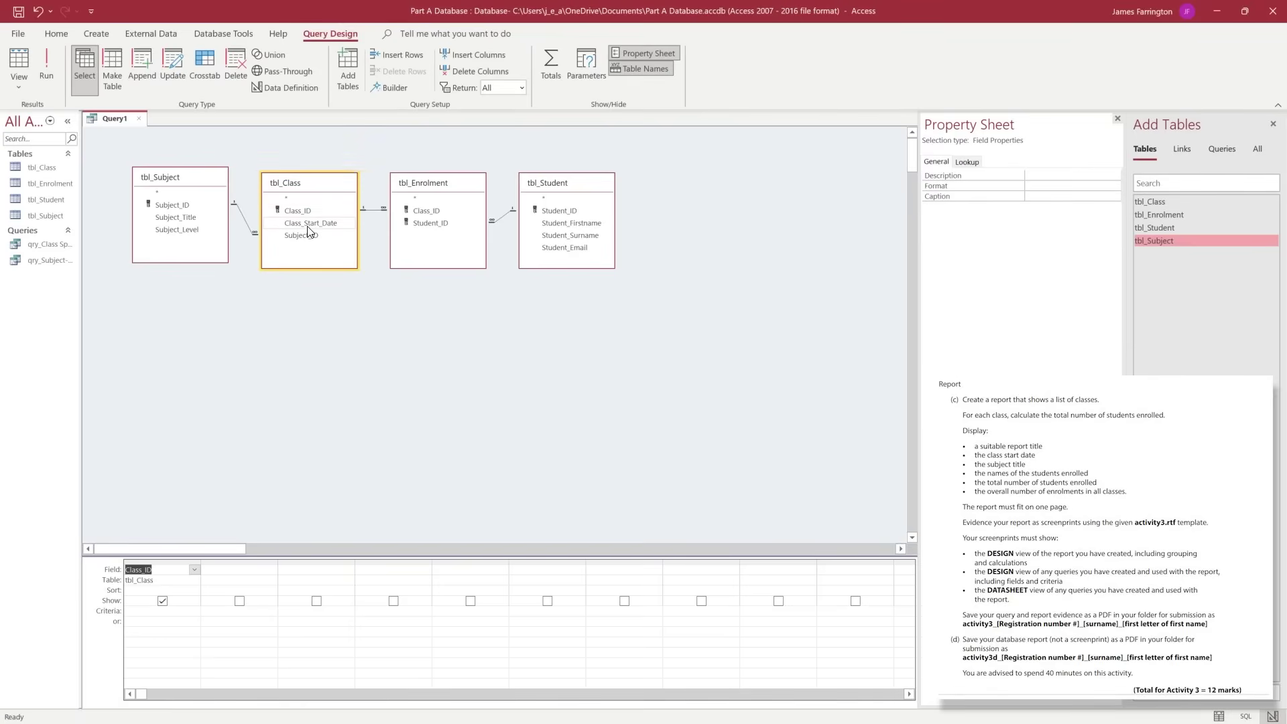
double_click(307, 226)
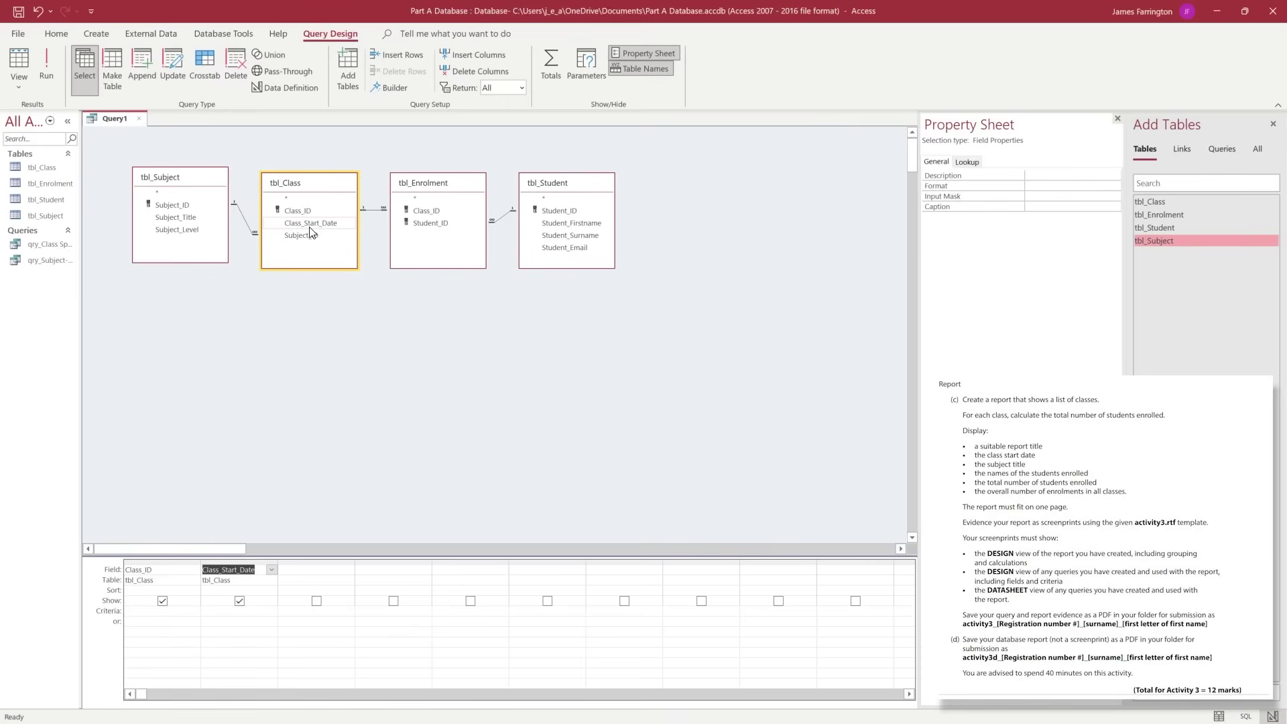
click(193, 218)
double_click(194, 218)
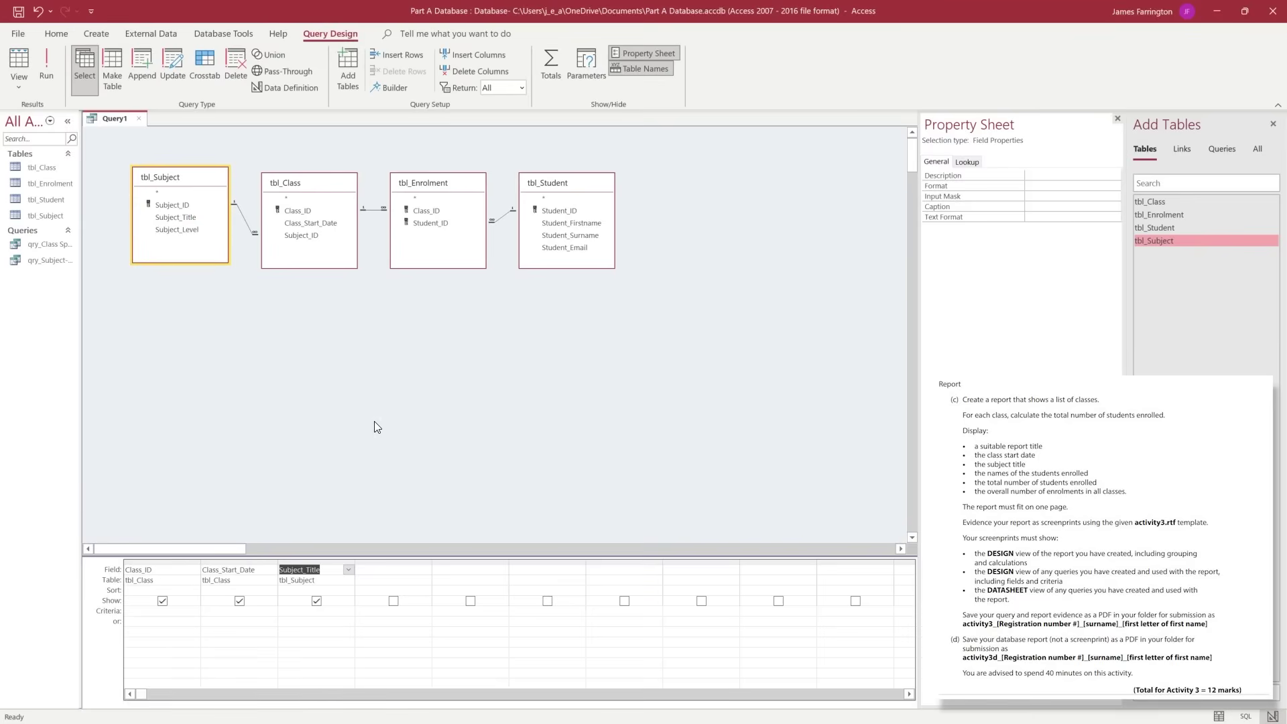
- Define the fourth column as Student: [Student_Firstname] & " " & [Student_Surname], and widen it to show the whole expression
click(396, 571)
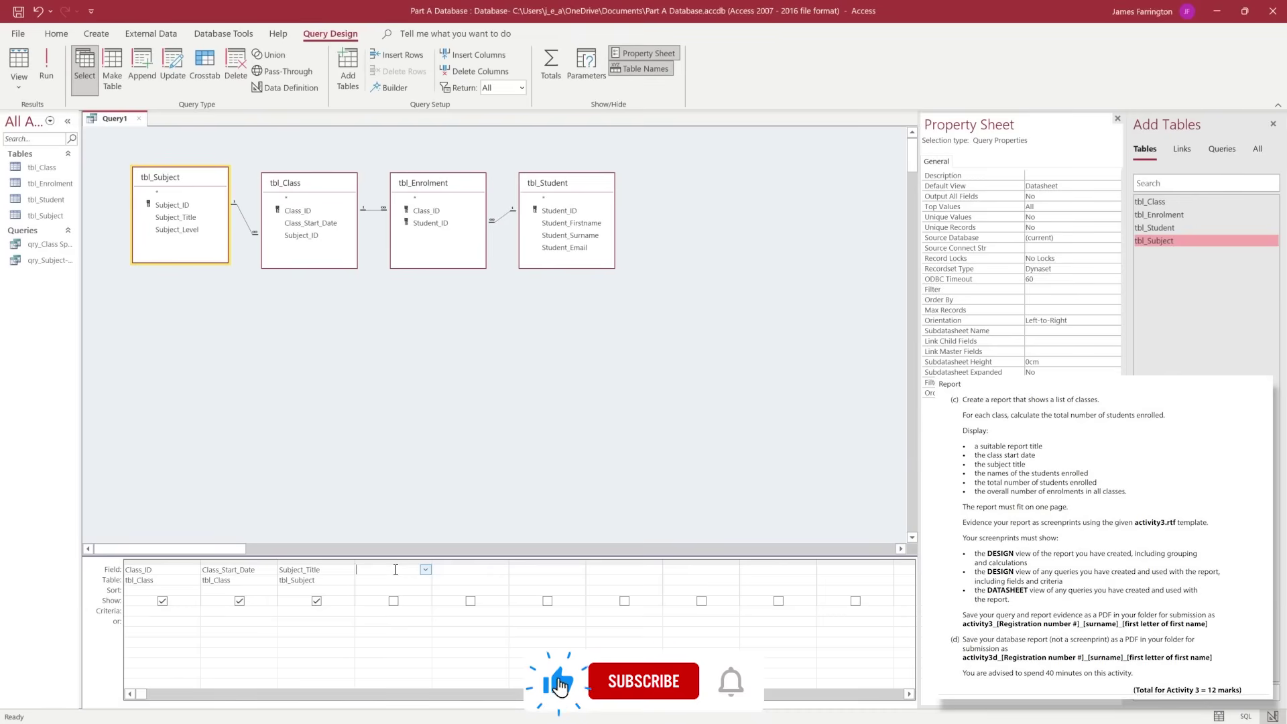
text(S)
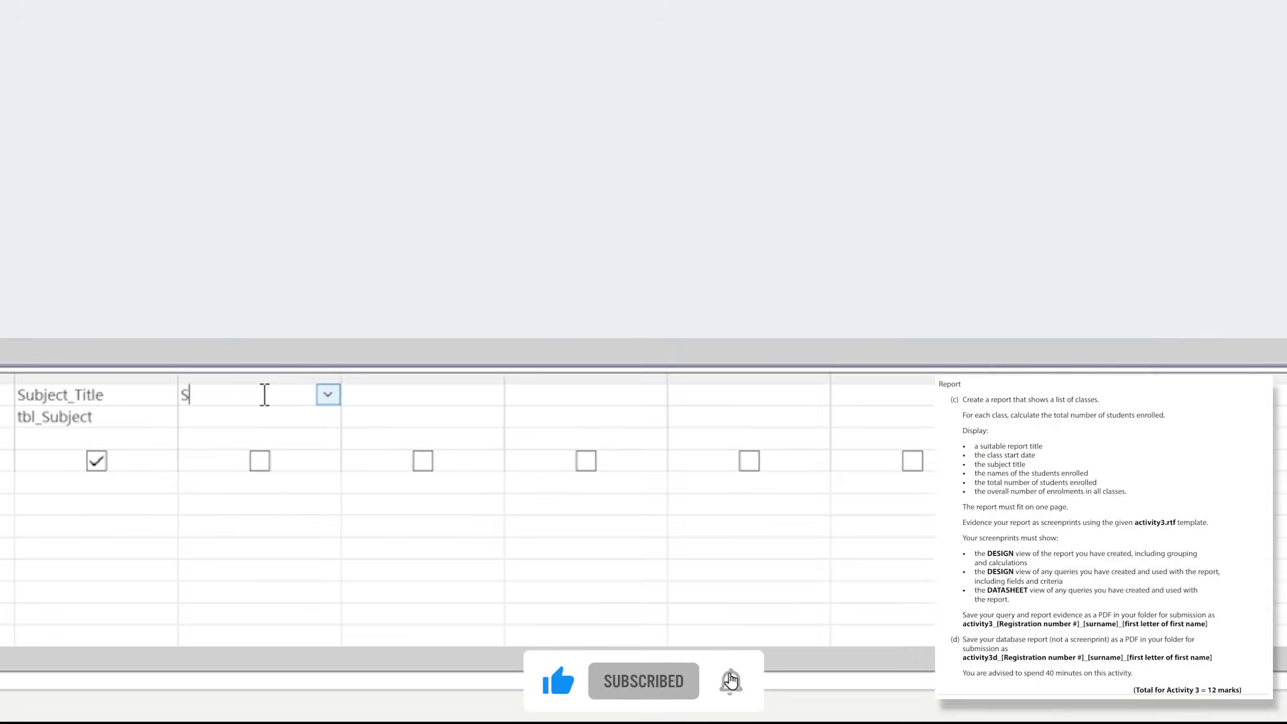
text(tu)
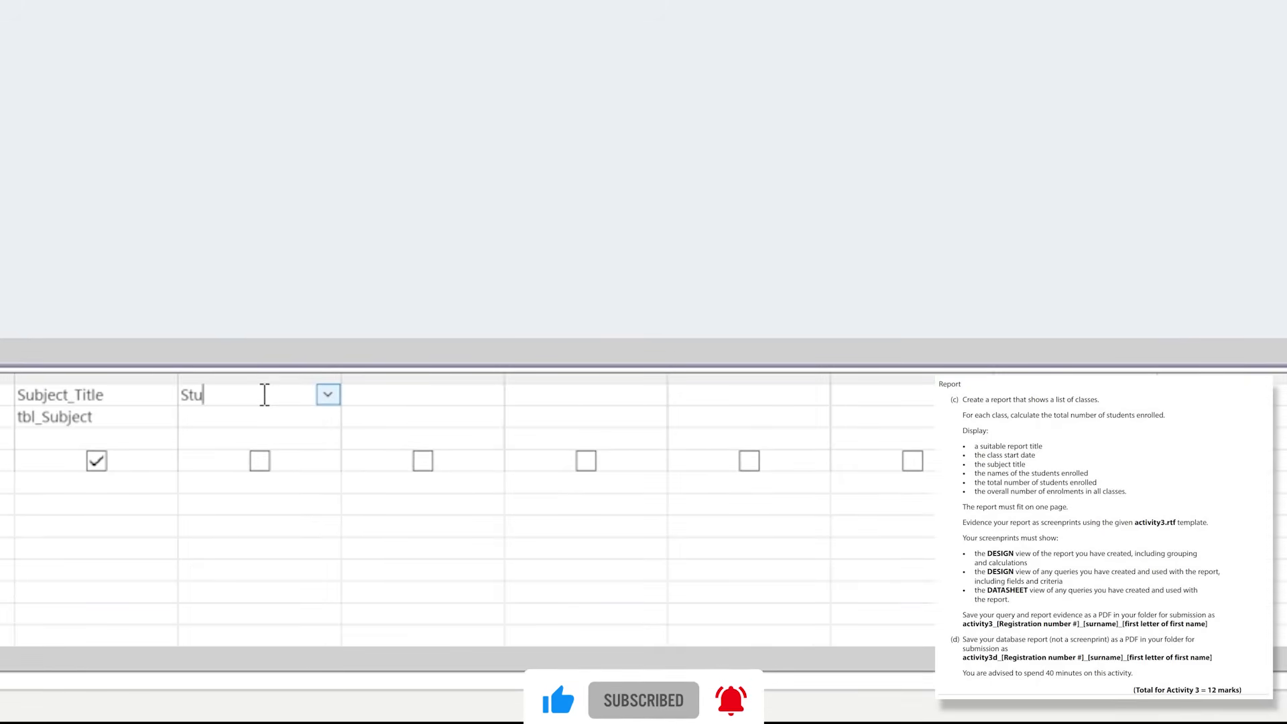
text(dent: [)
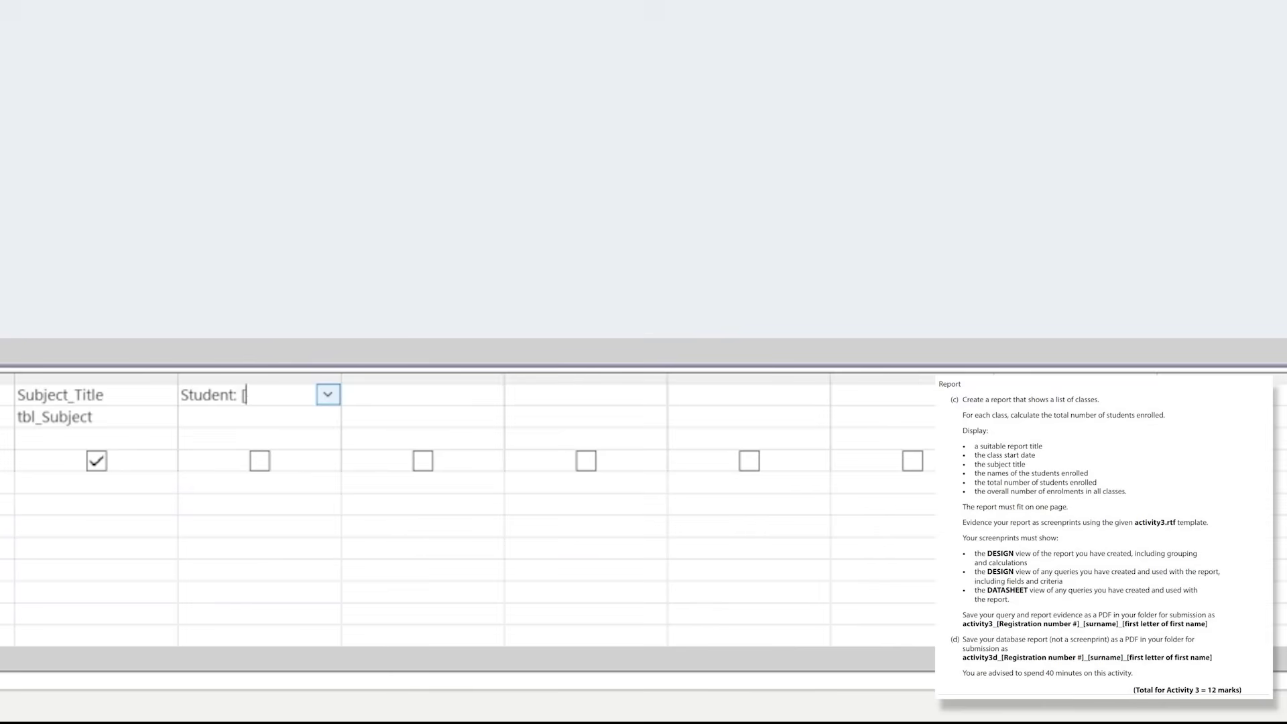
text(Student_)
text(First)
text(name)
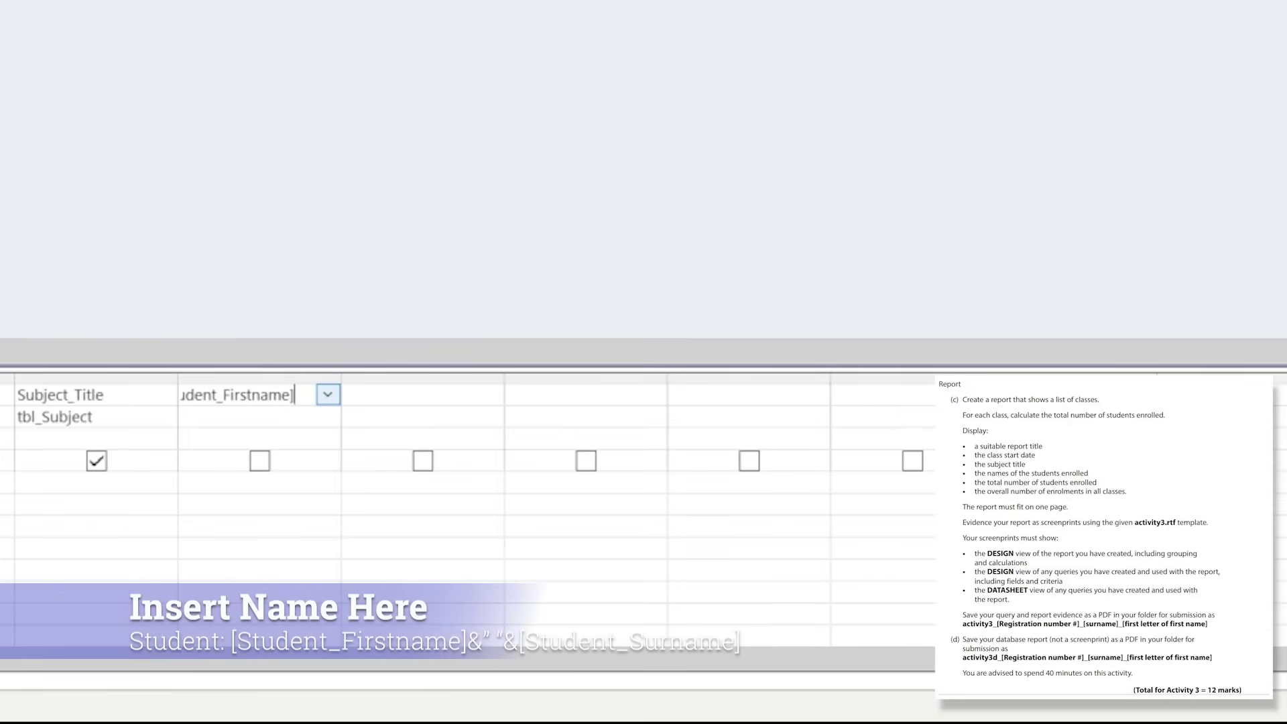
text(] & " "&)
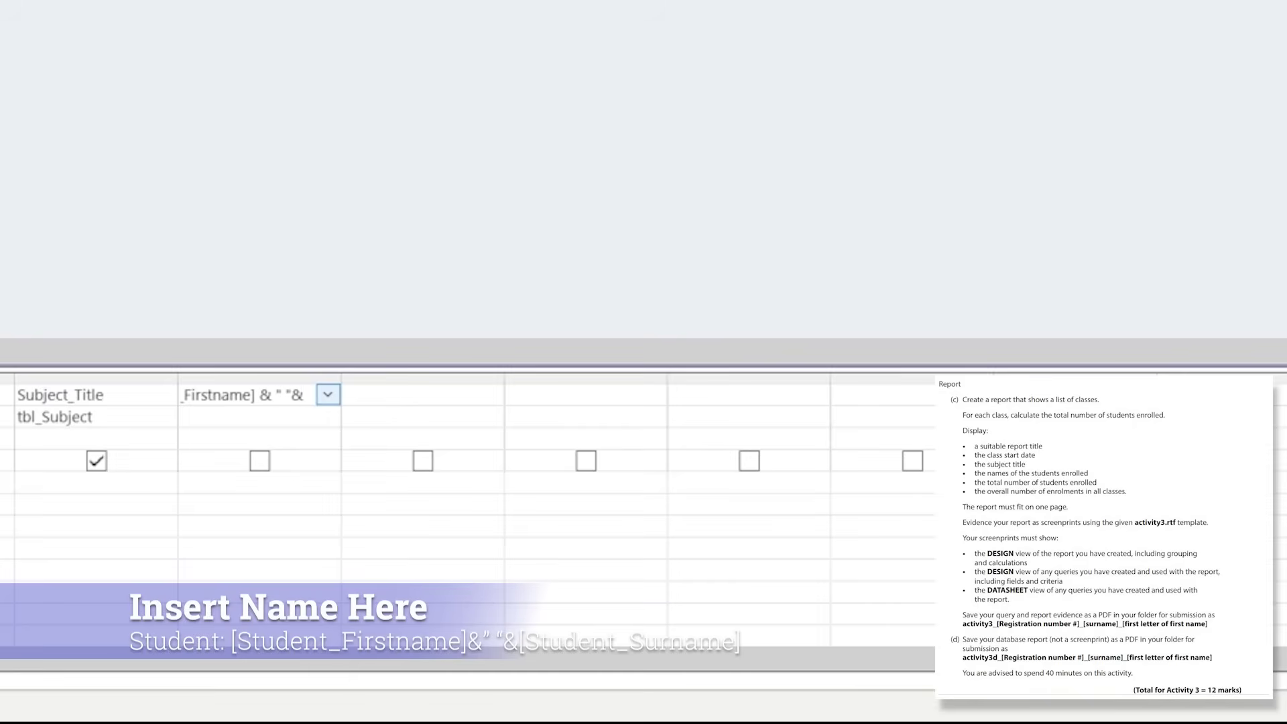
text([St)
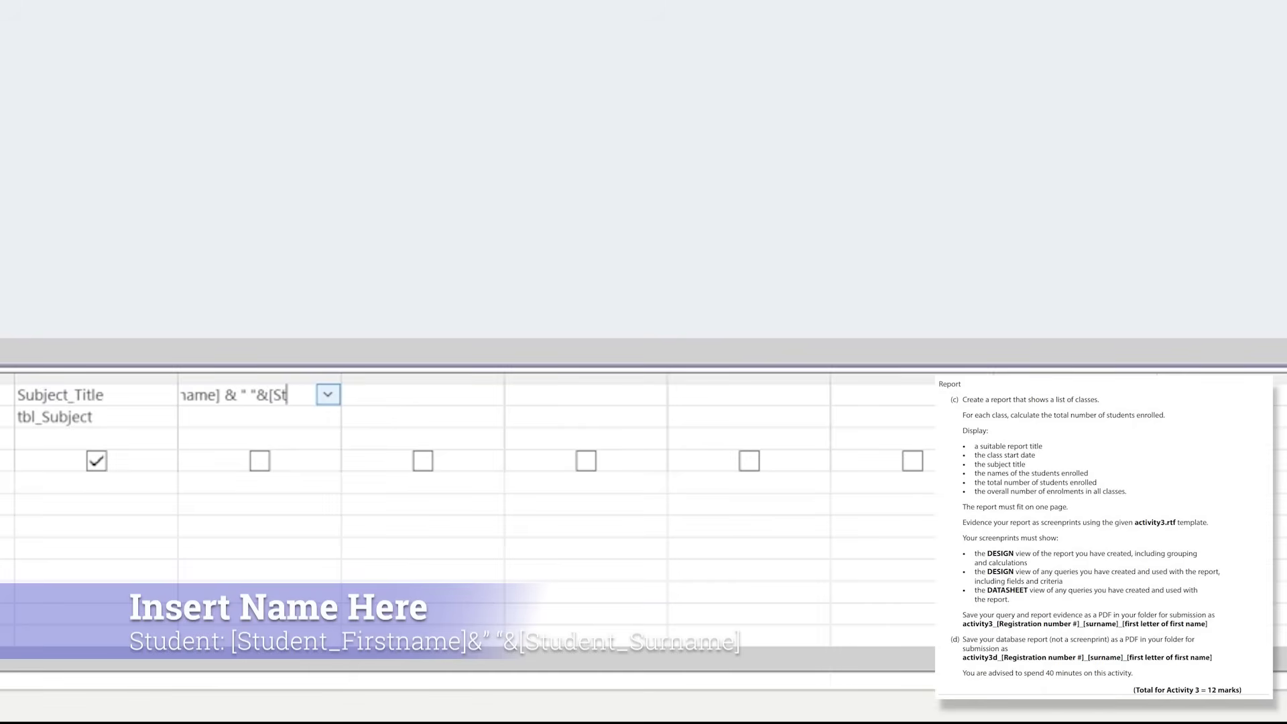
text(udent_)
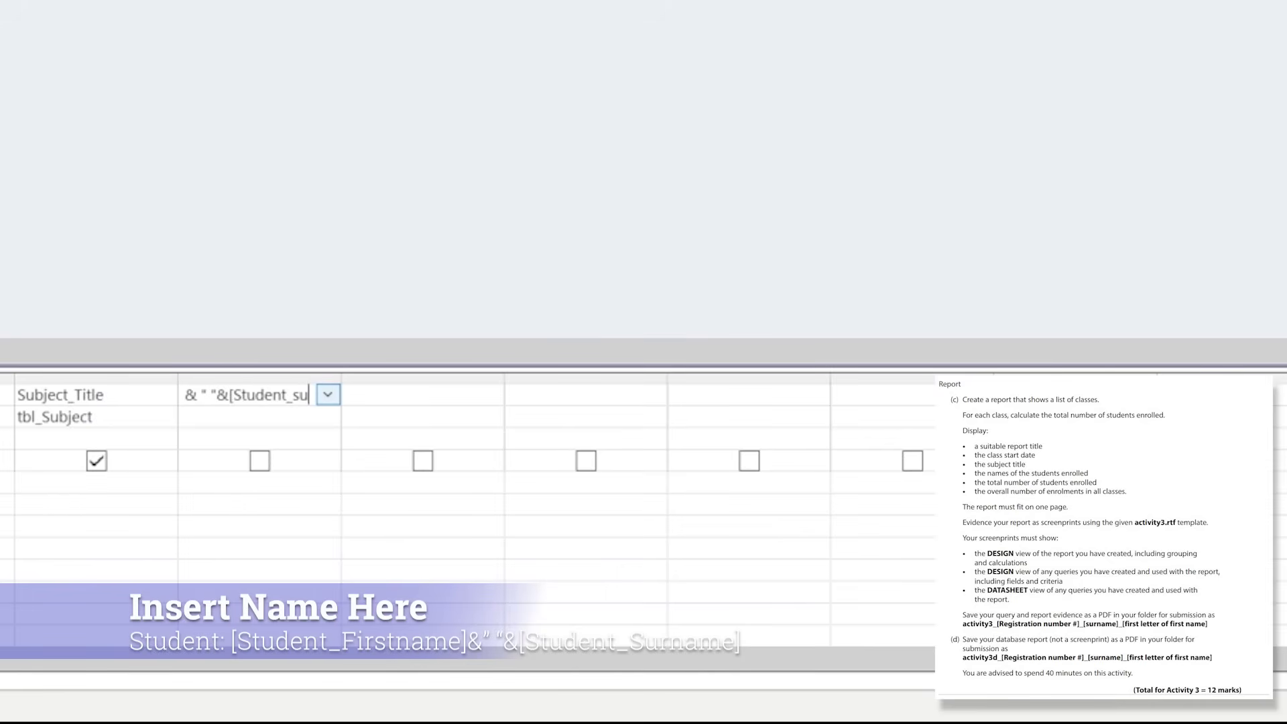
text(Surna)
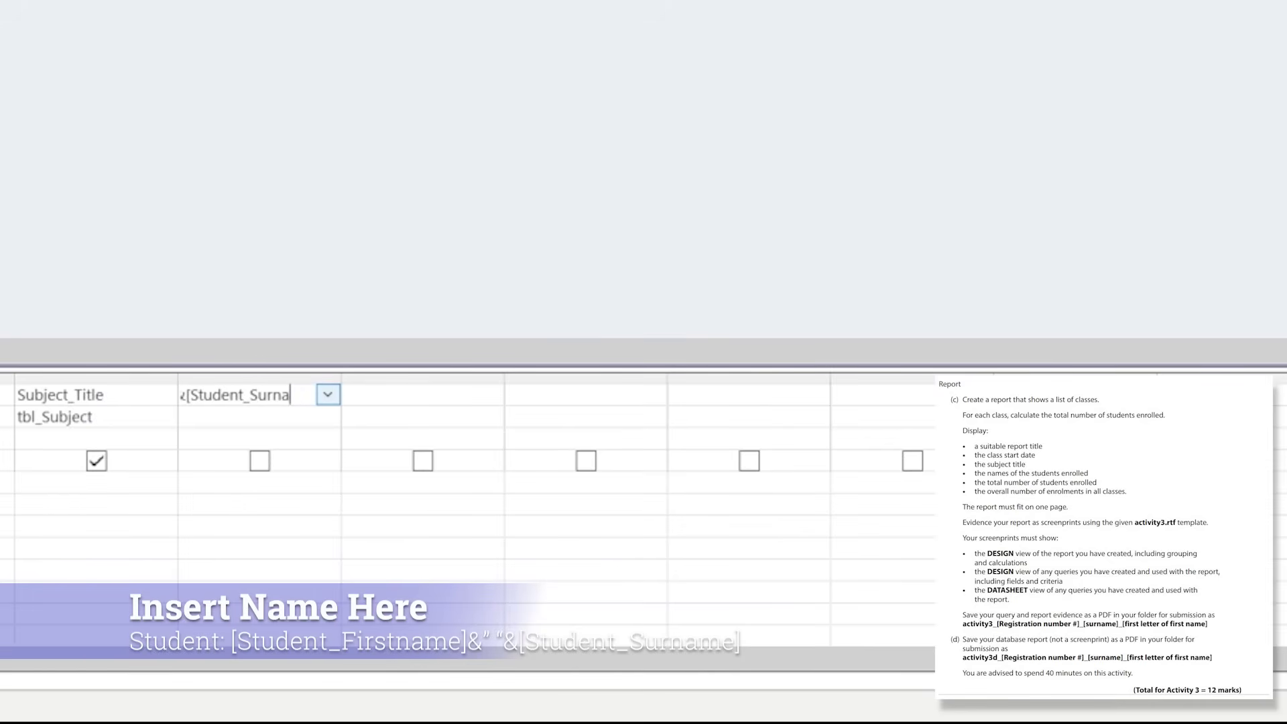
text(me])
key(Tab)
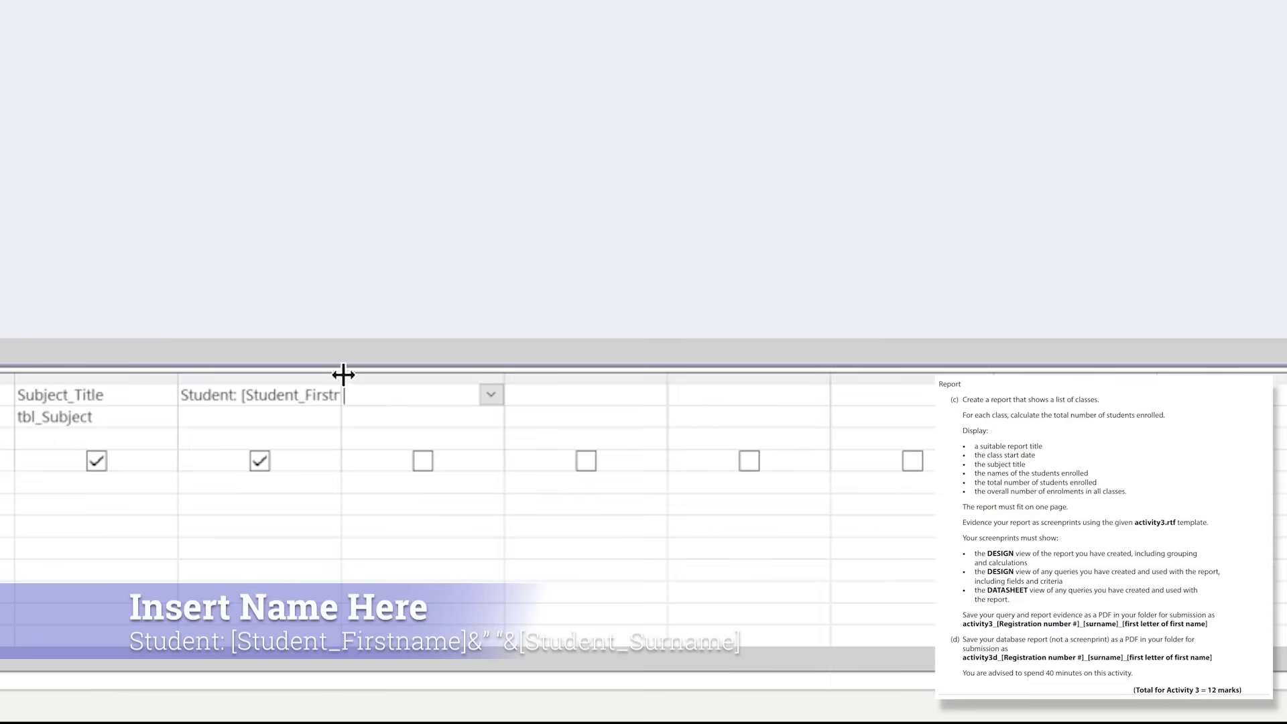
drag(342, 368, 595, 367)
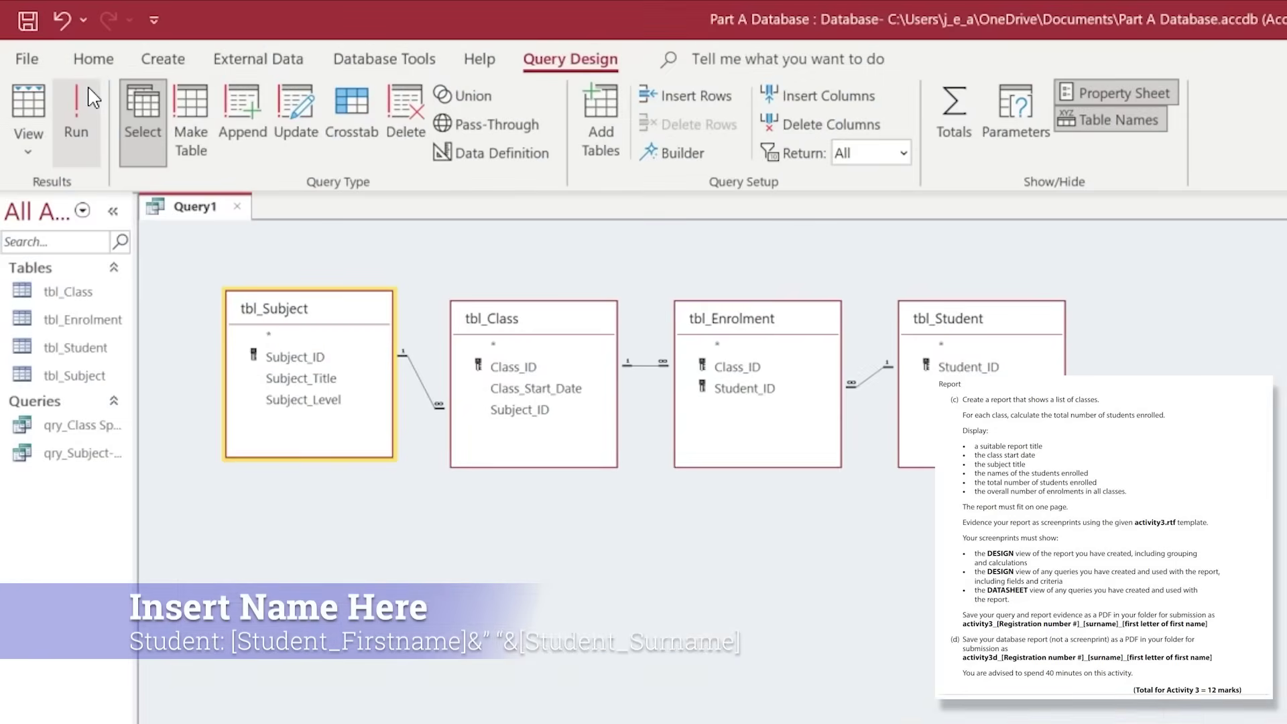
- Run the query and widen the Student and Subject_Title columns to show their full contents
click(86, 100)
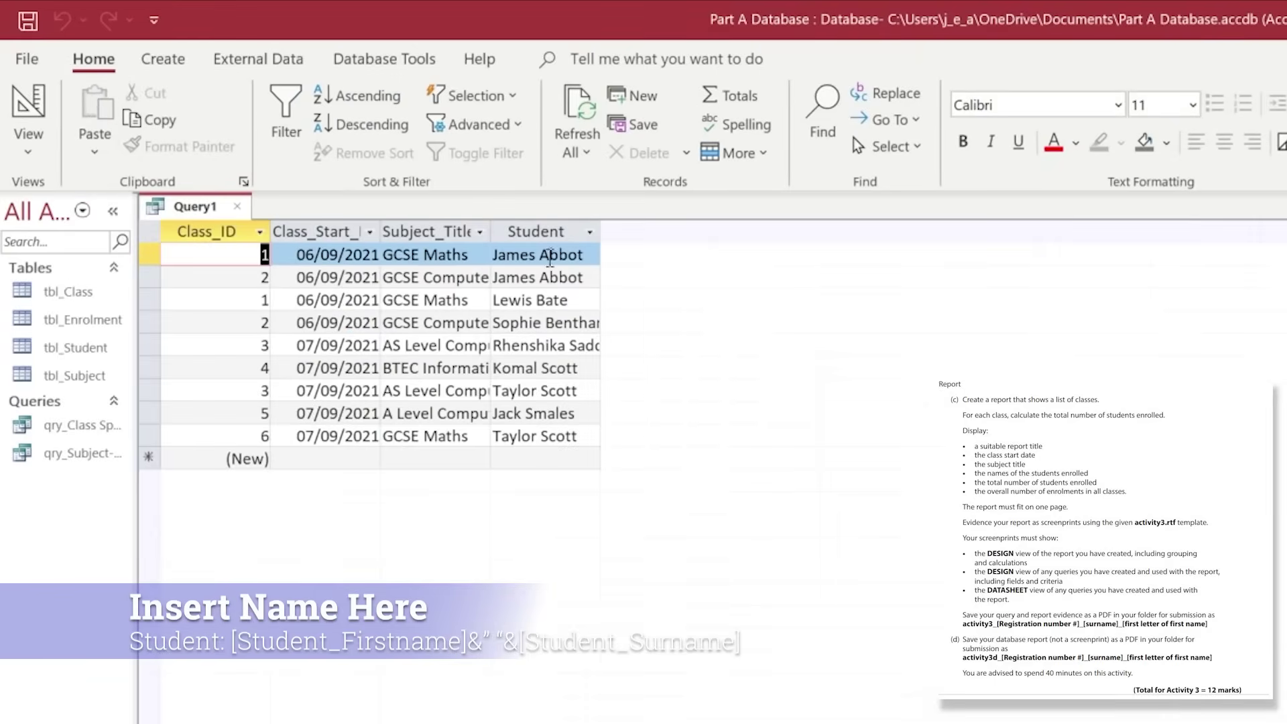
drag(599, 226, 740, 237)
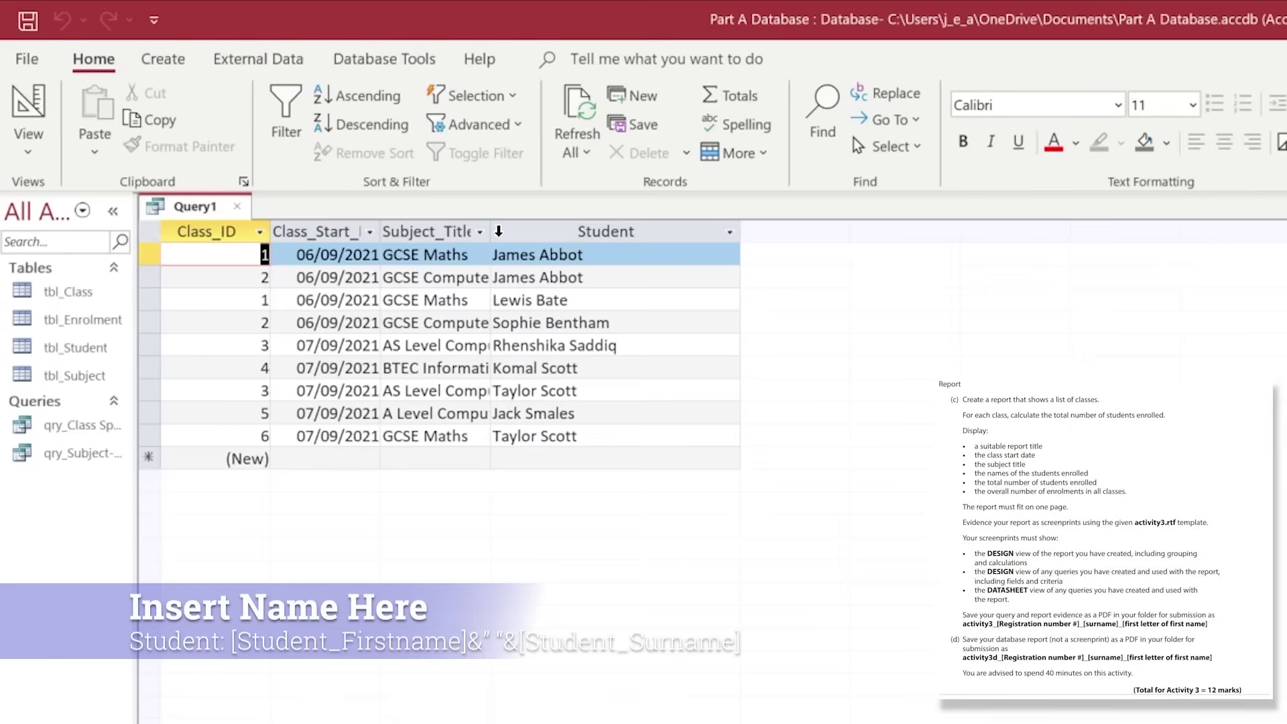
drag(492, 231, 716, 232)
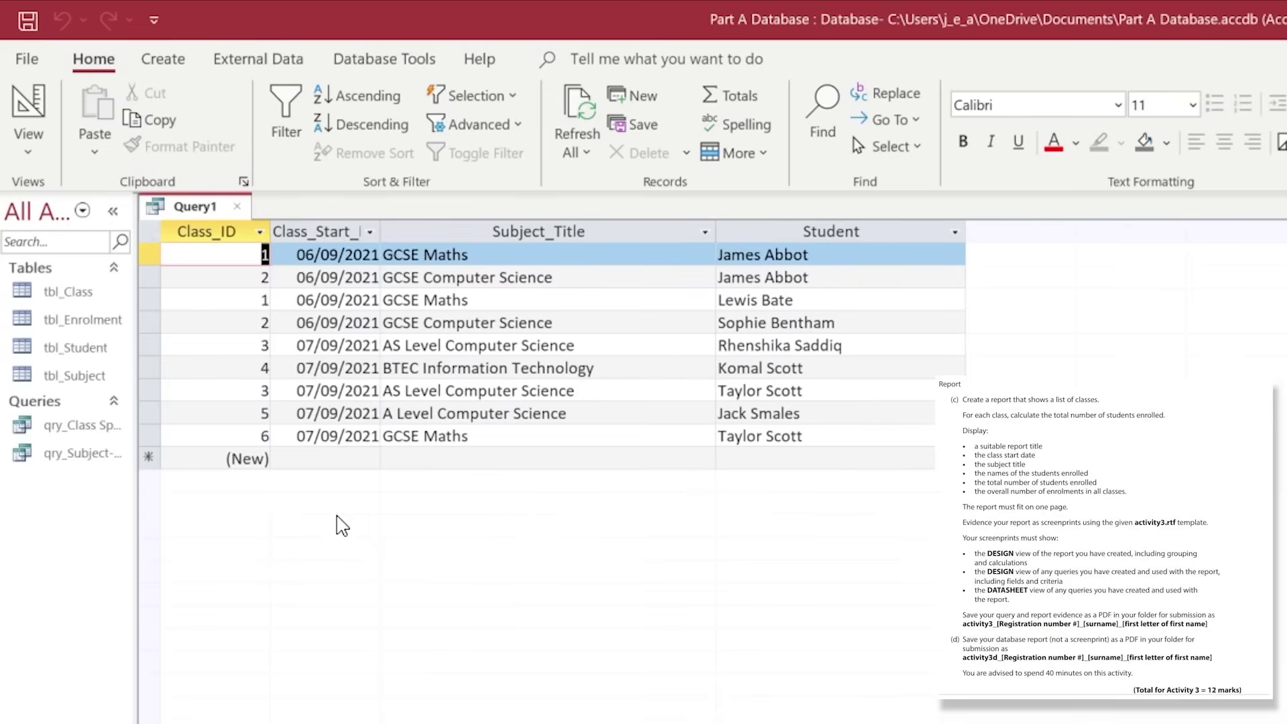
- Sort the query by Class_ID in ascending order in its design, and run it again
click(55, 129)
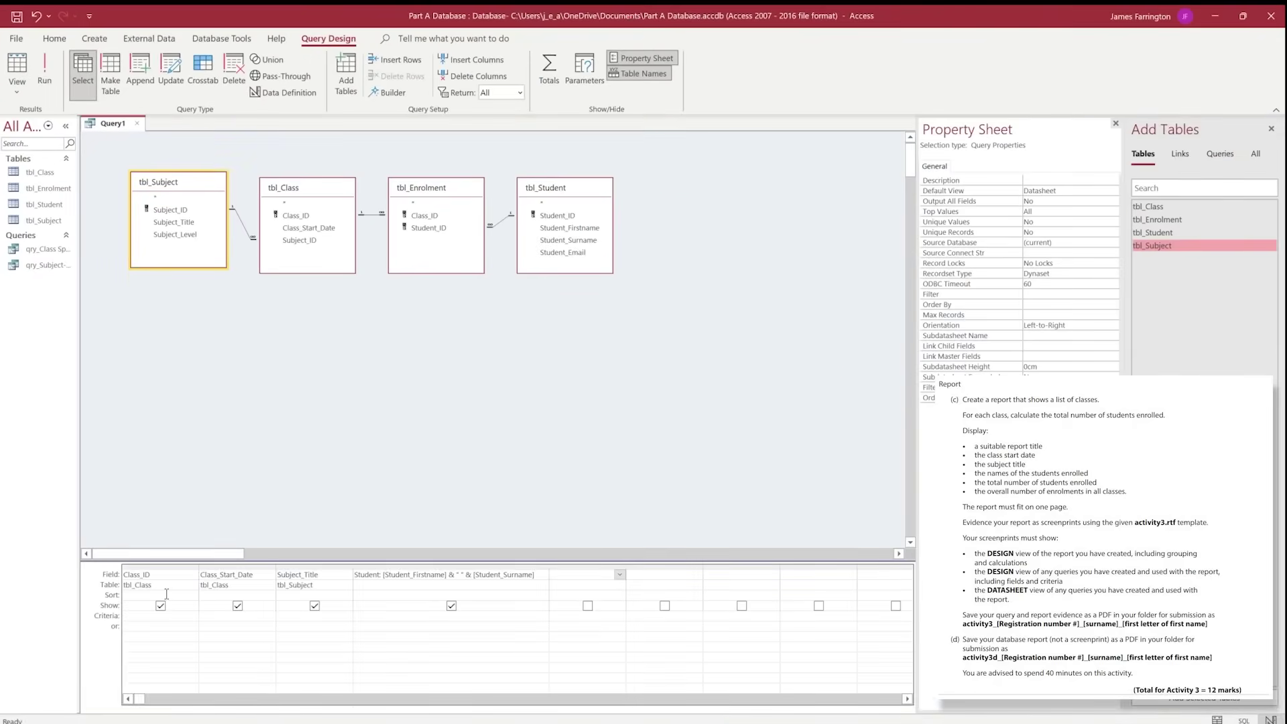
click(167, 594)
click(192, 595)
click(173, 607)
click(46, 74)
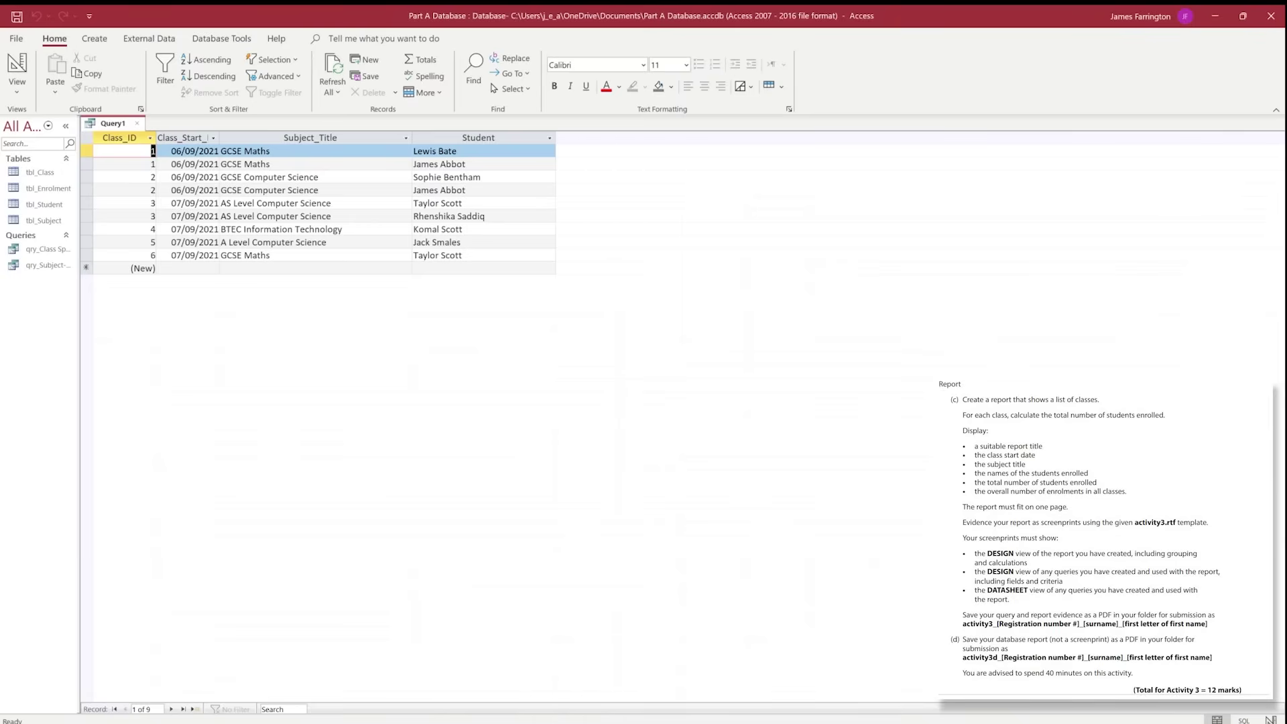
- Close the query, saving it as "qry_Report"
click(138, 124)
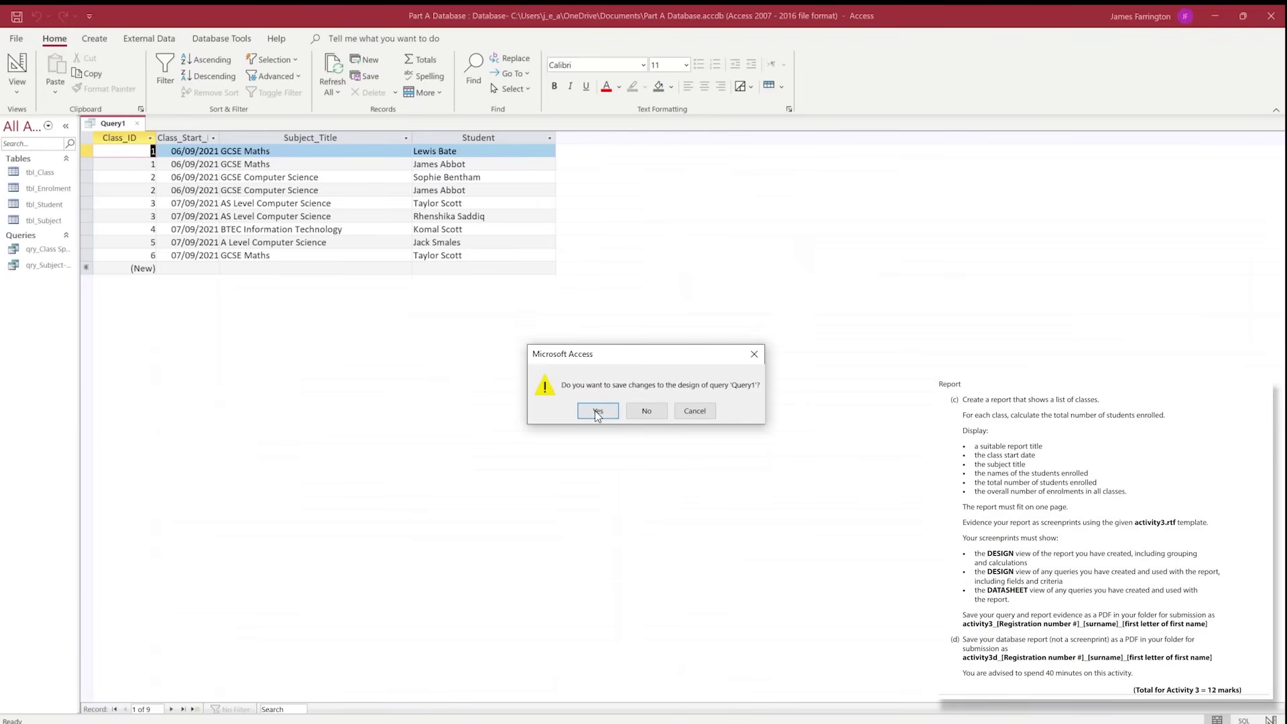
click(597, 411)
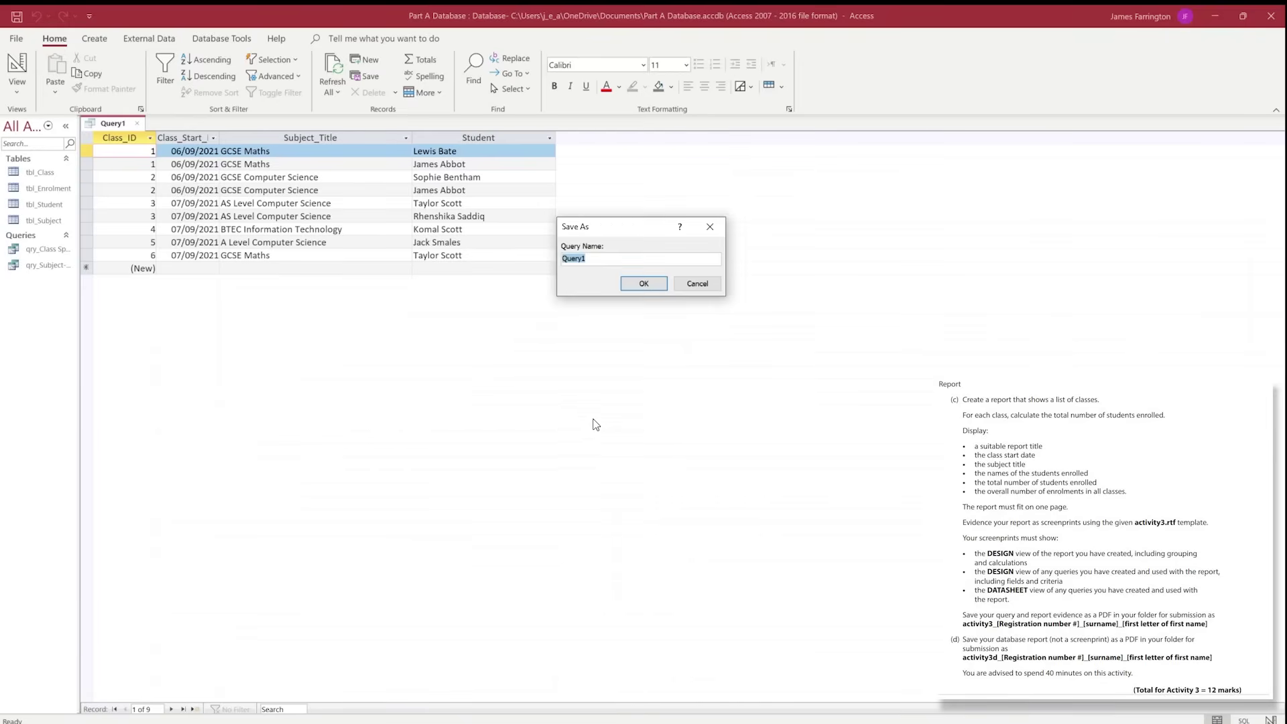
text(qry_Repr)
text(rt)
key(Return)
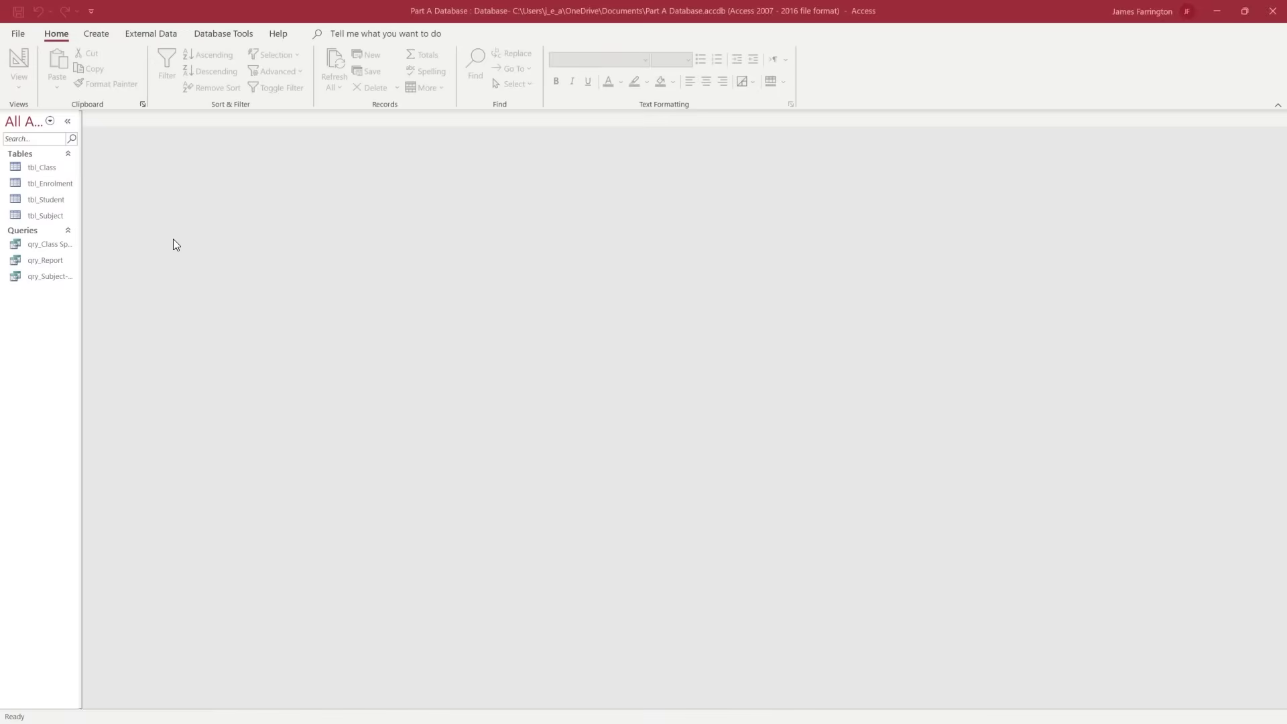
- Start a Report Wizard report from qry_Report with the fields Class_Start_Date, Subject_Title and Student
click(94, 34)
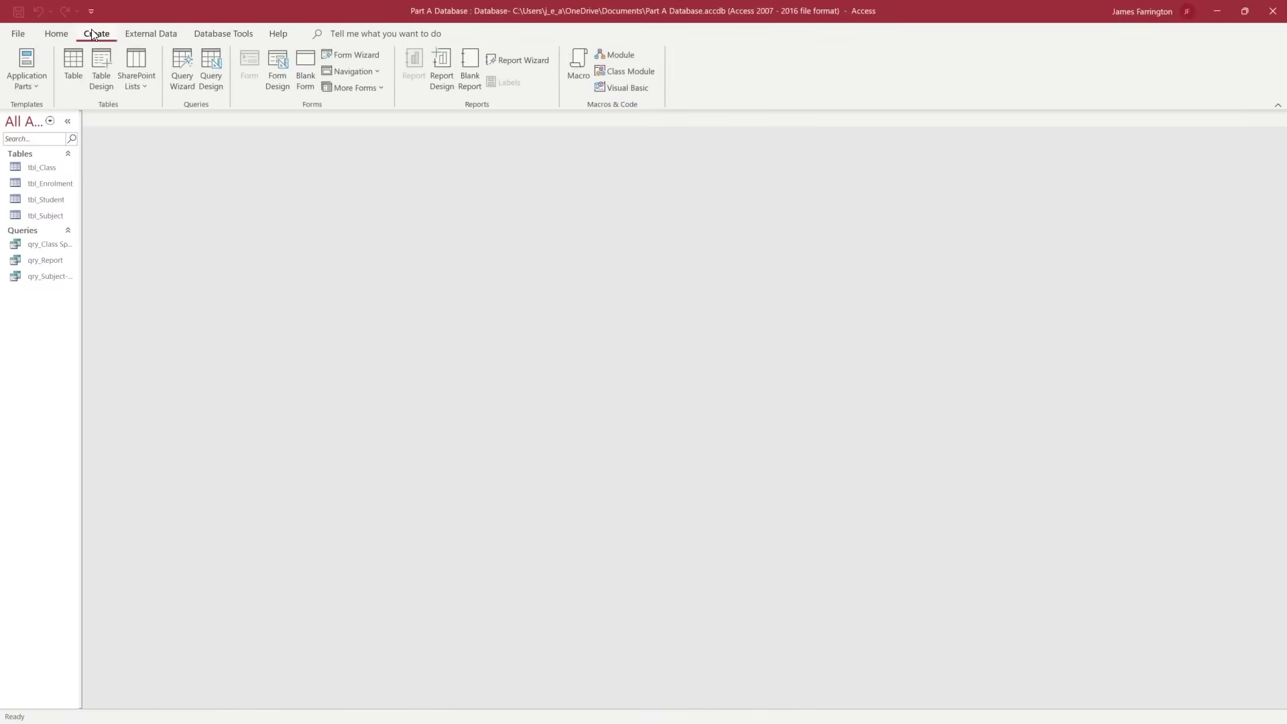
click(529, 59)
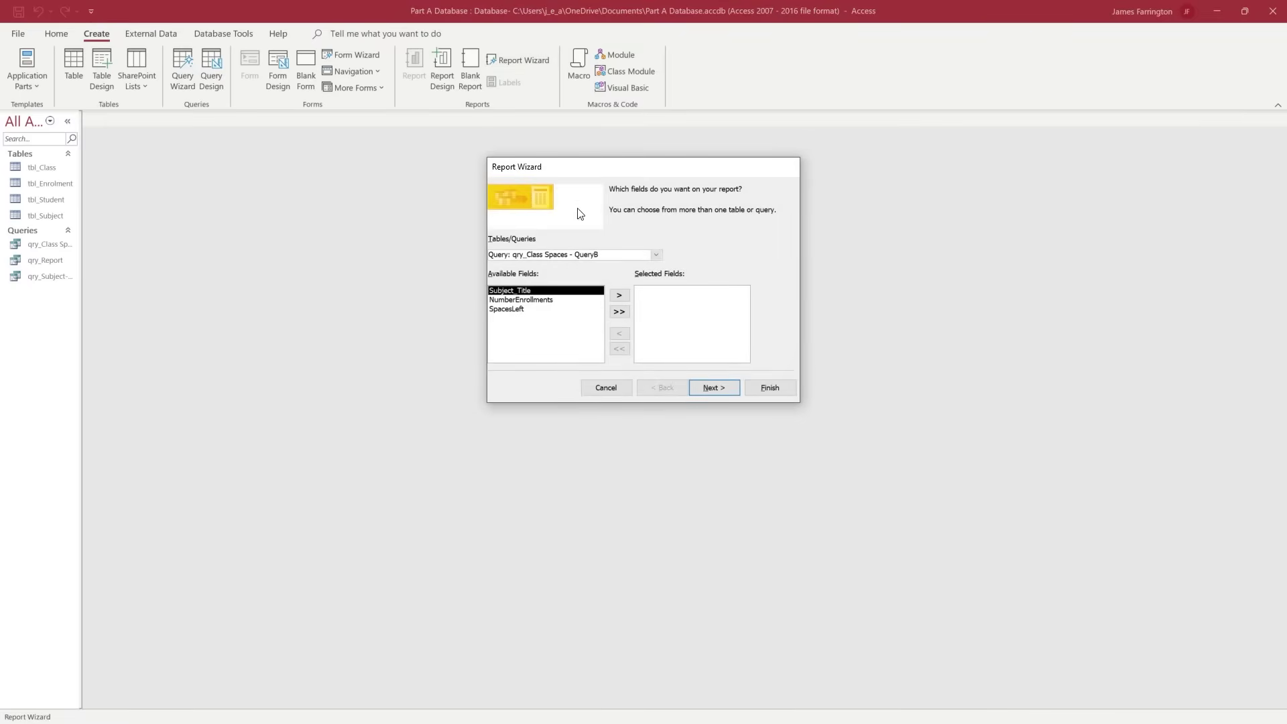
click(657, 255)
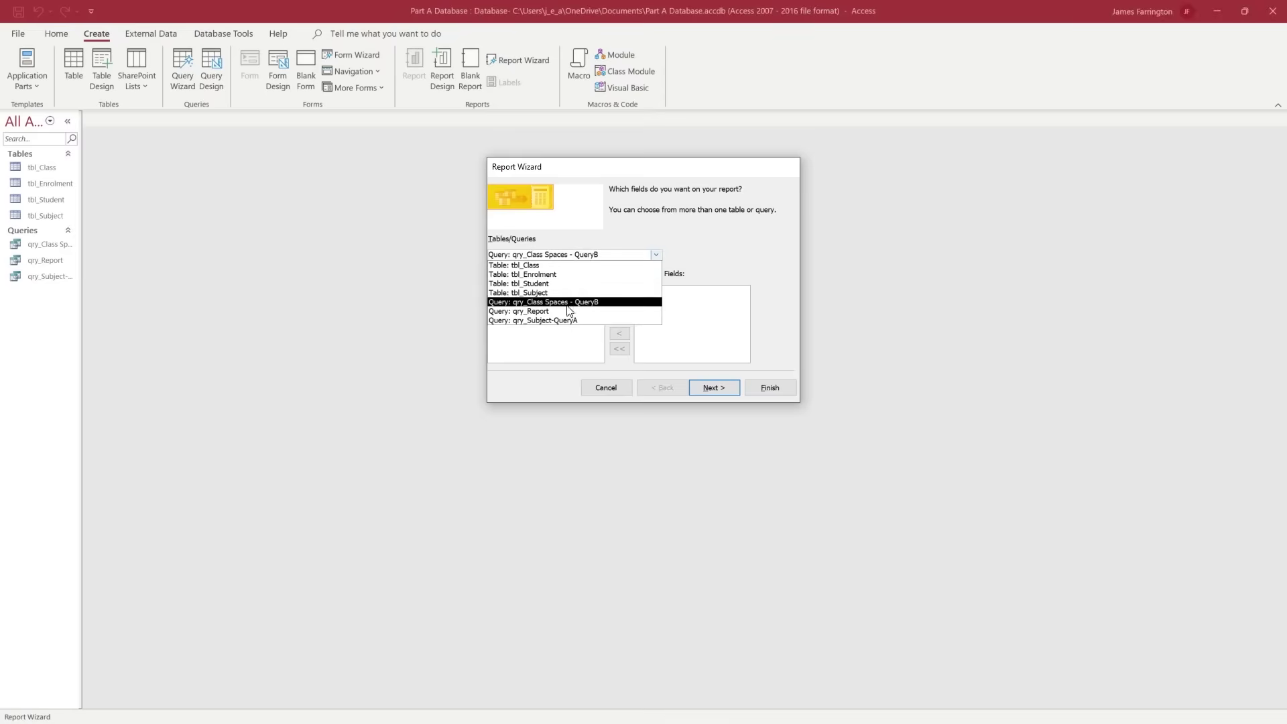
click(543, 313)
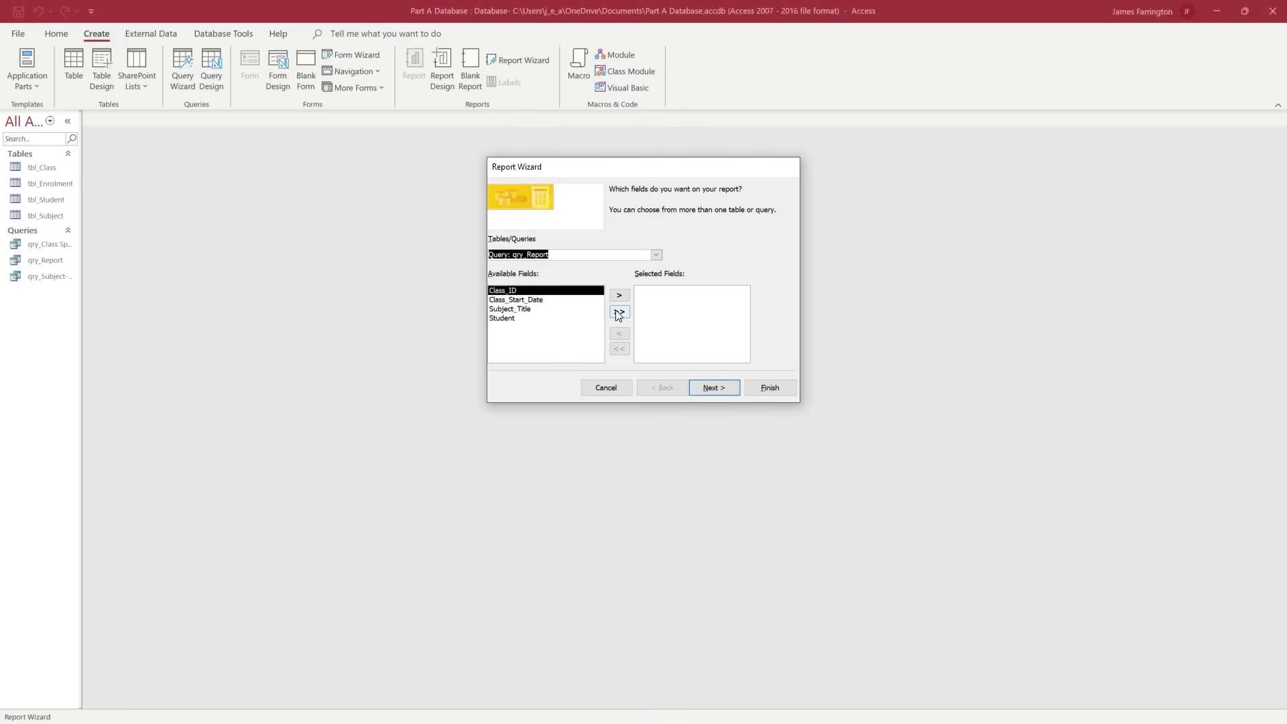
click(529, 299)
click(618, 299)
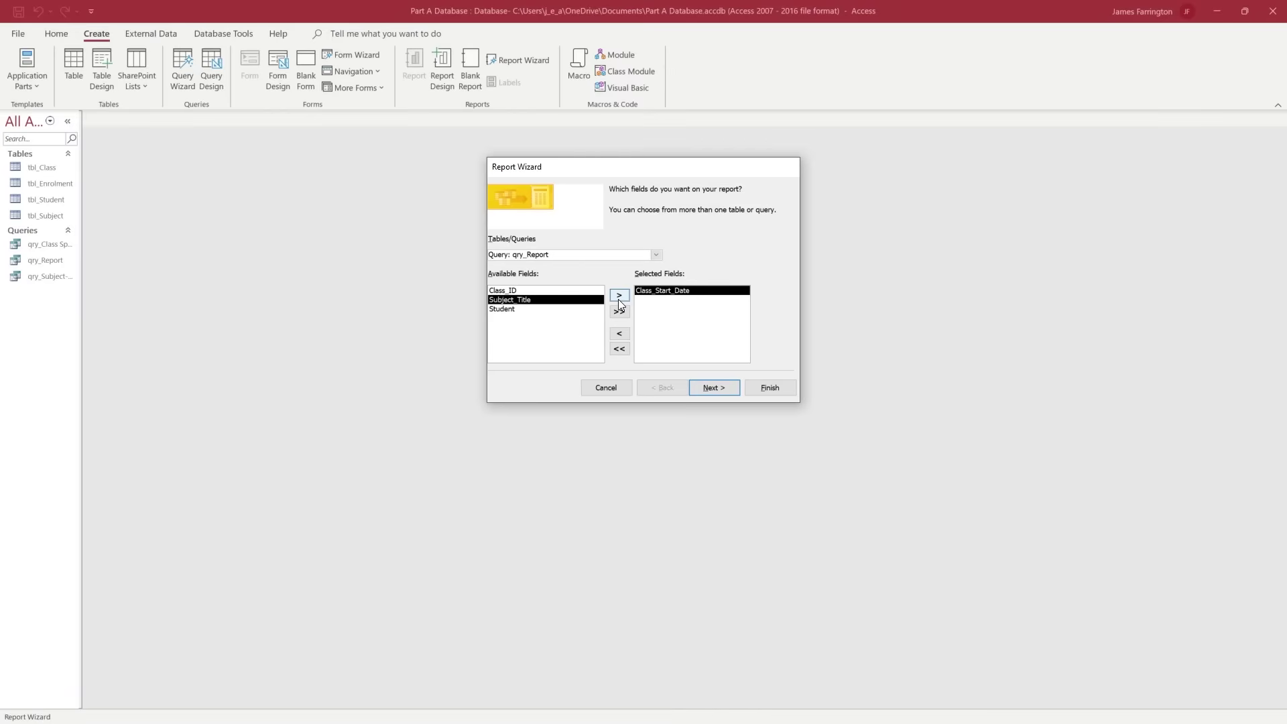
click(618, 299)
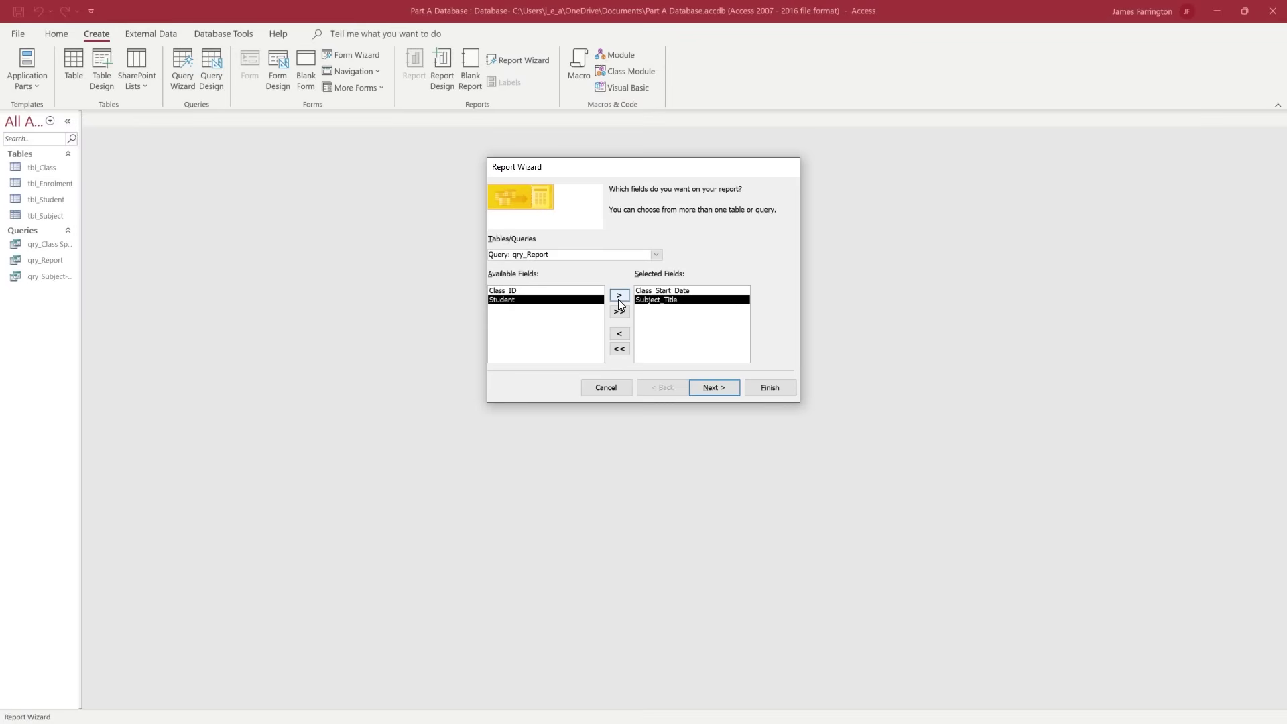
click(618, 299)
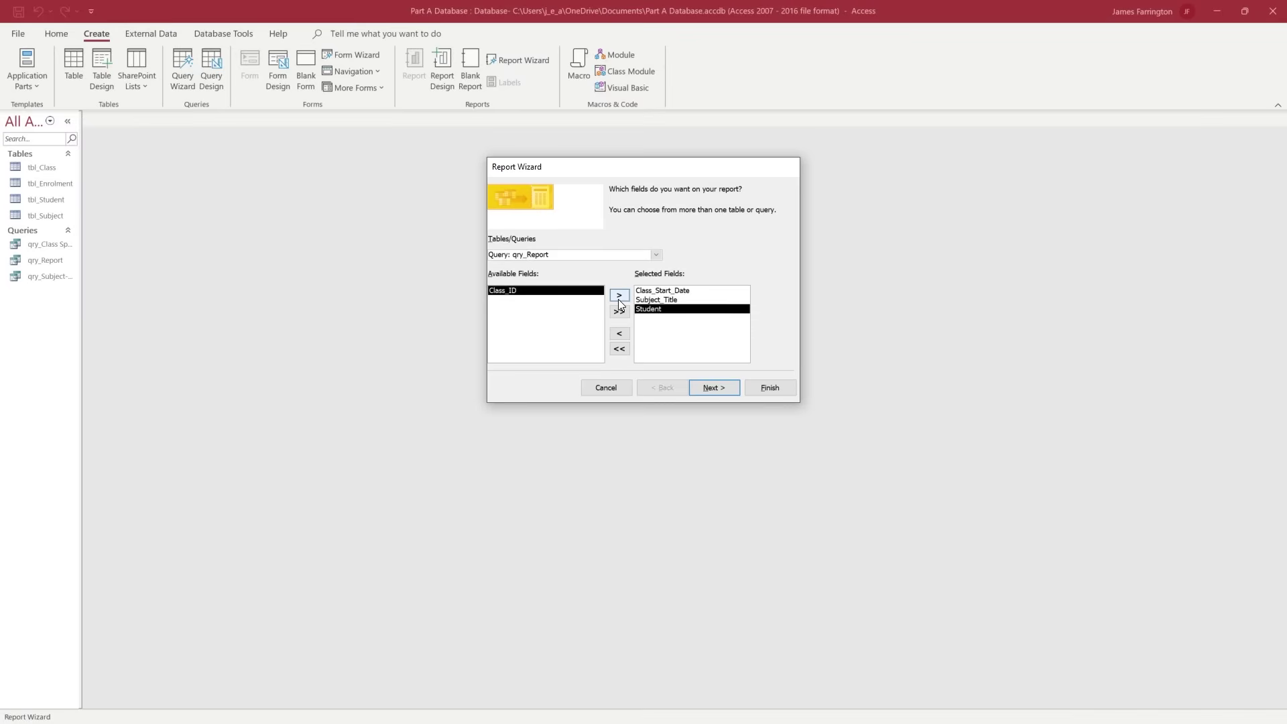
- View the report data by tbl_Class, without extra grouping levels or sorting, in the Stepped layout and Portrait orientation
click(724, 390)
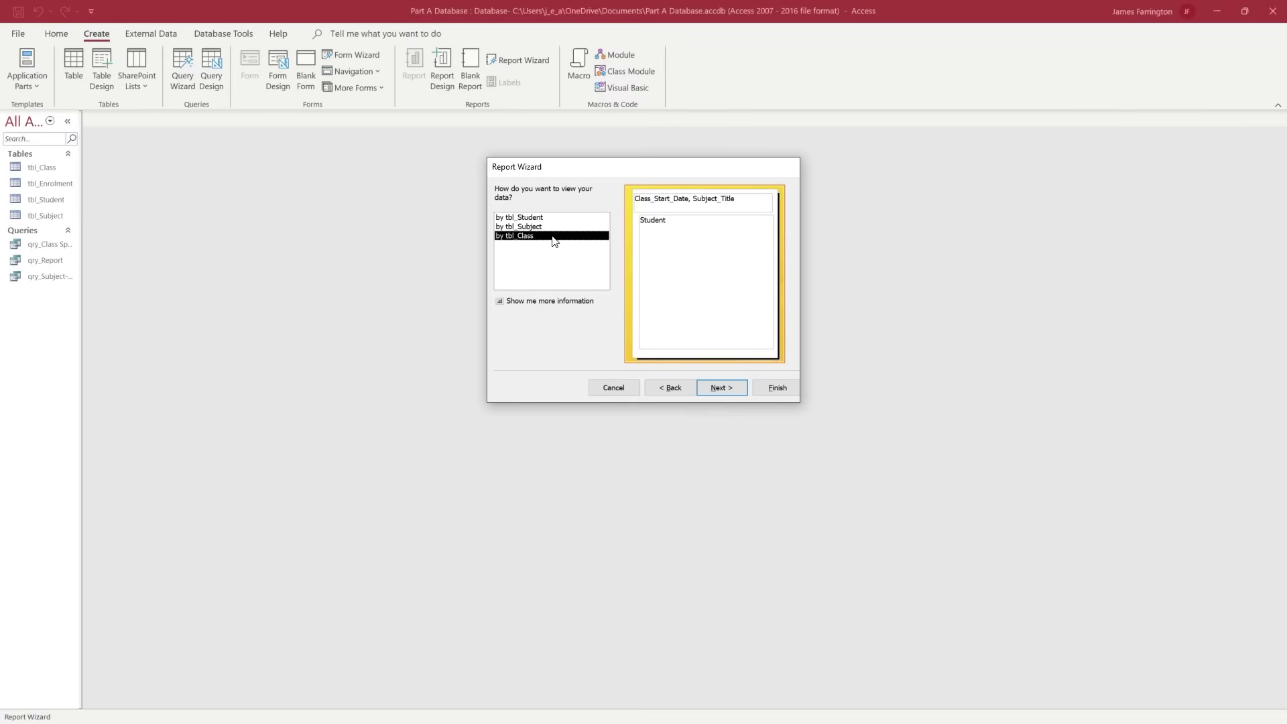
click(713, 390)
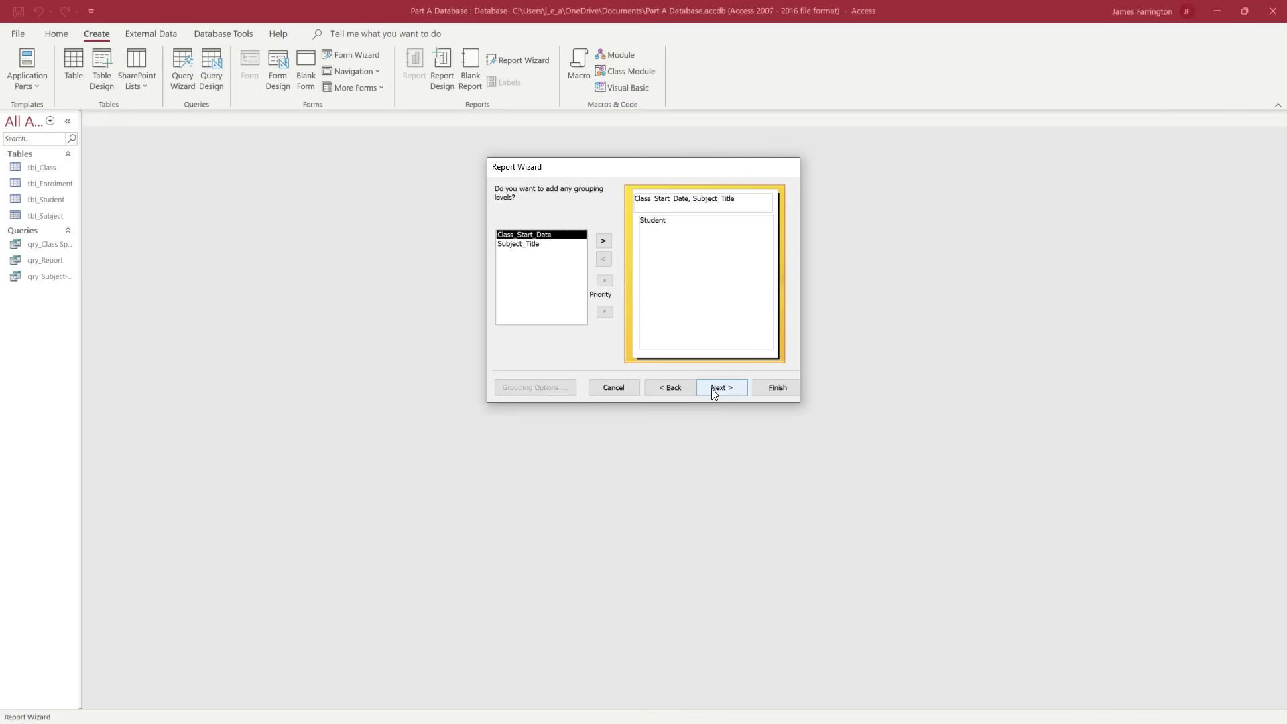
click(710, 388)
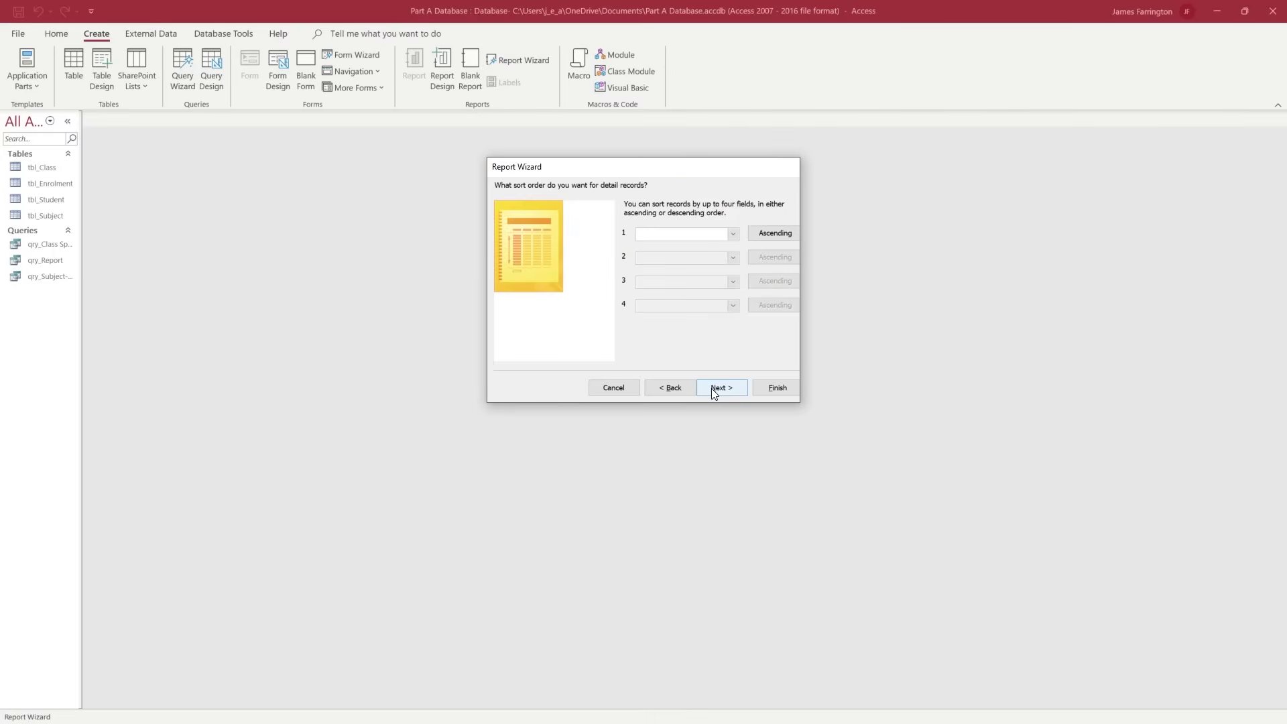
click(710, 388)
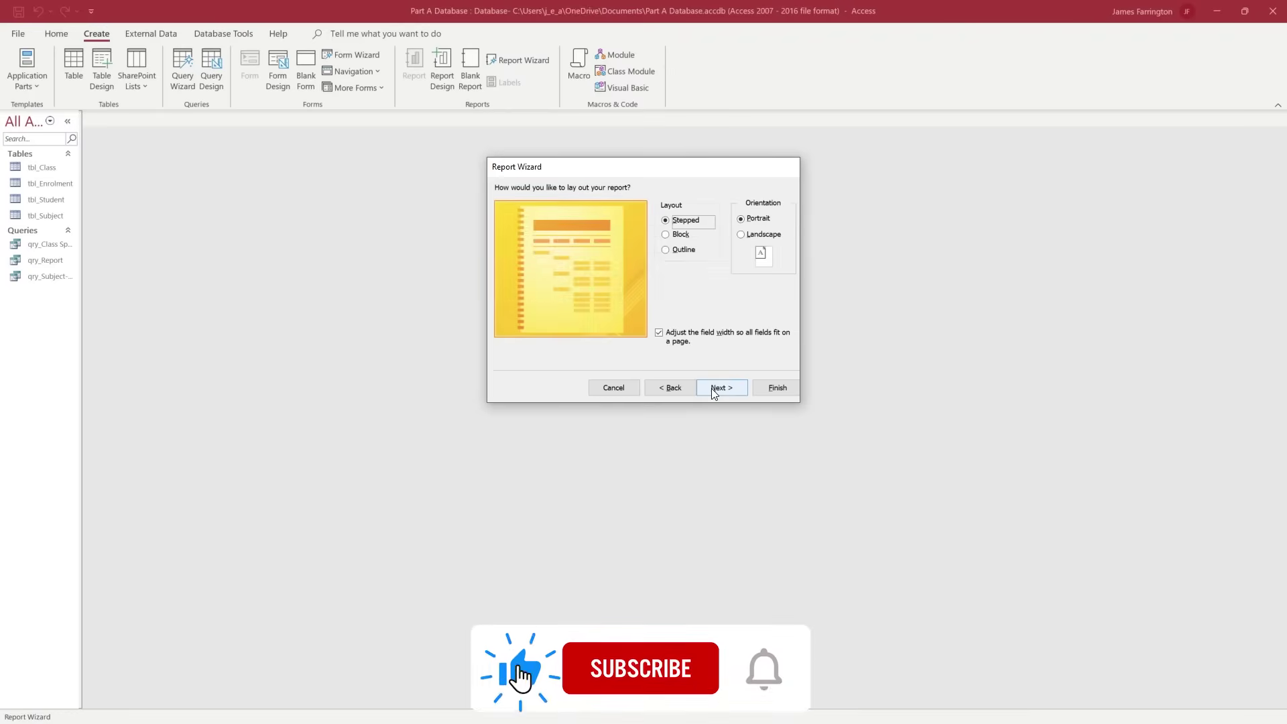
click(713, 392)
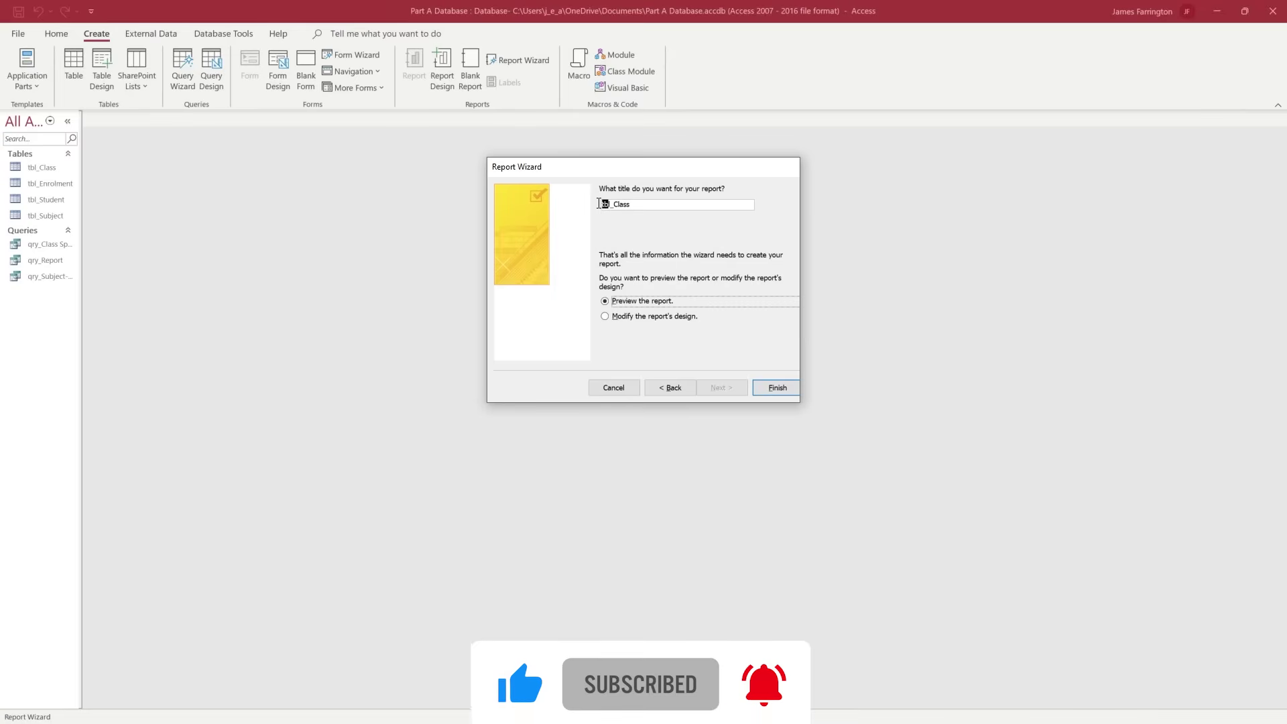
- Title the report rpt_Class and finish the wizard with the option to modify the report's design
click(605, 204)
key(Delete)
key(Delete)
key(Delete)
key(Delete)
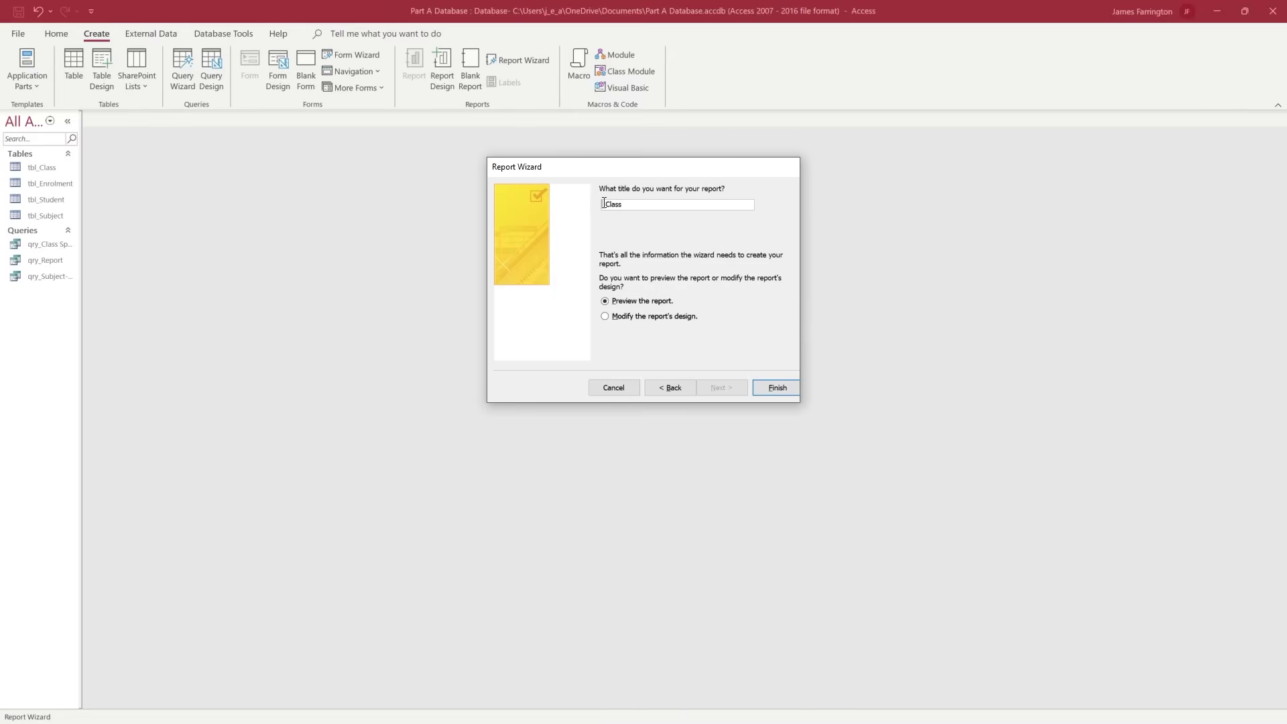
text(rpt_)
click(648, 317)
click(758, 388)
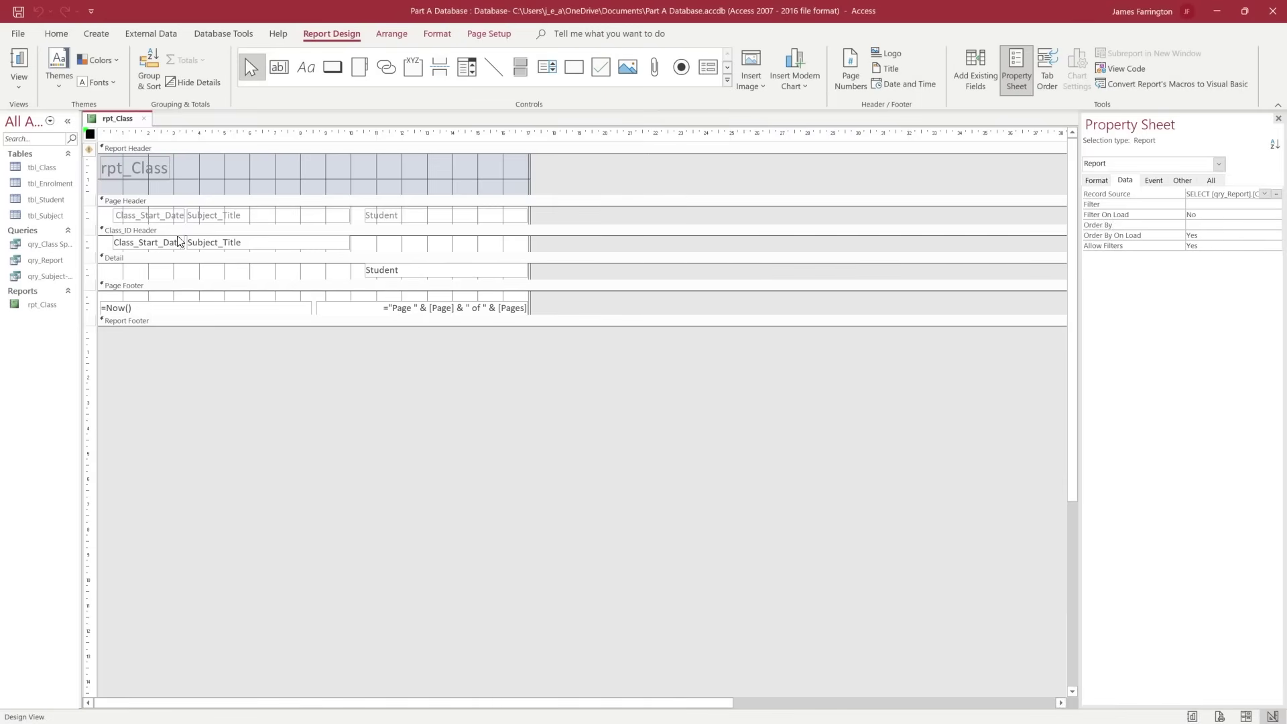
- Change the title label in the report header to "Class List Report"
click(126, 167)
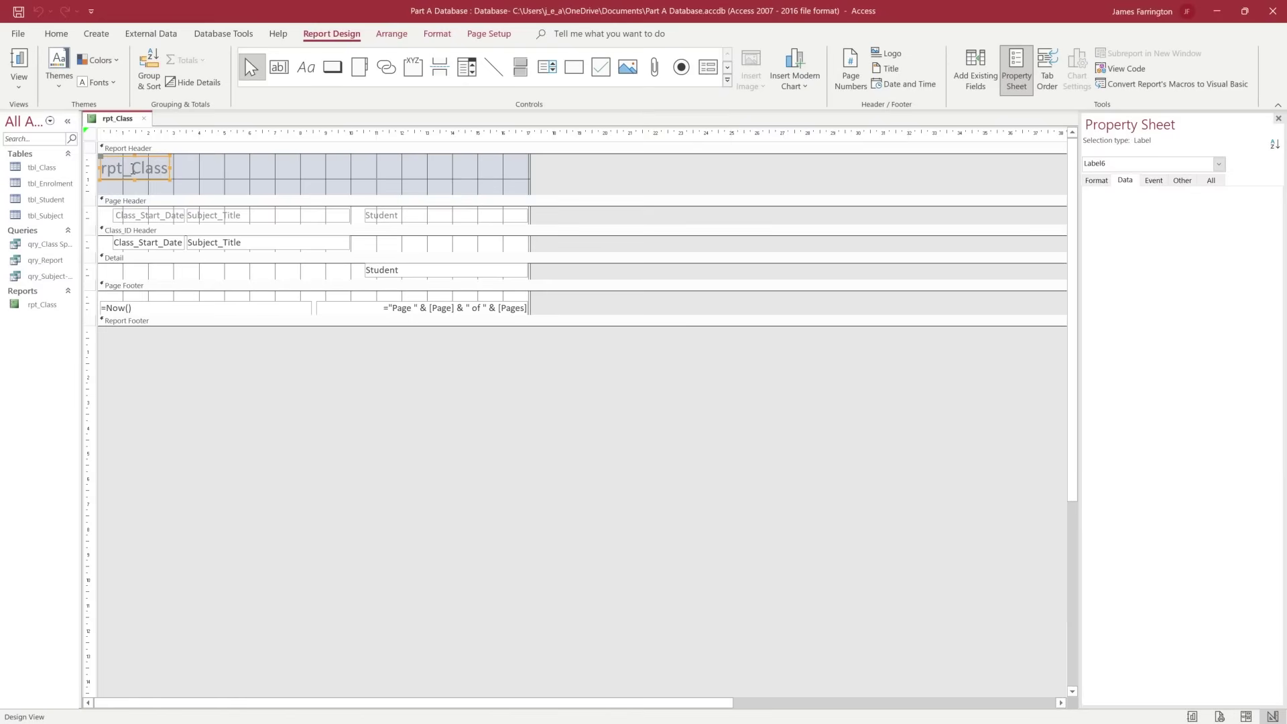
click(132, 169)
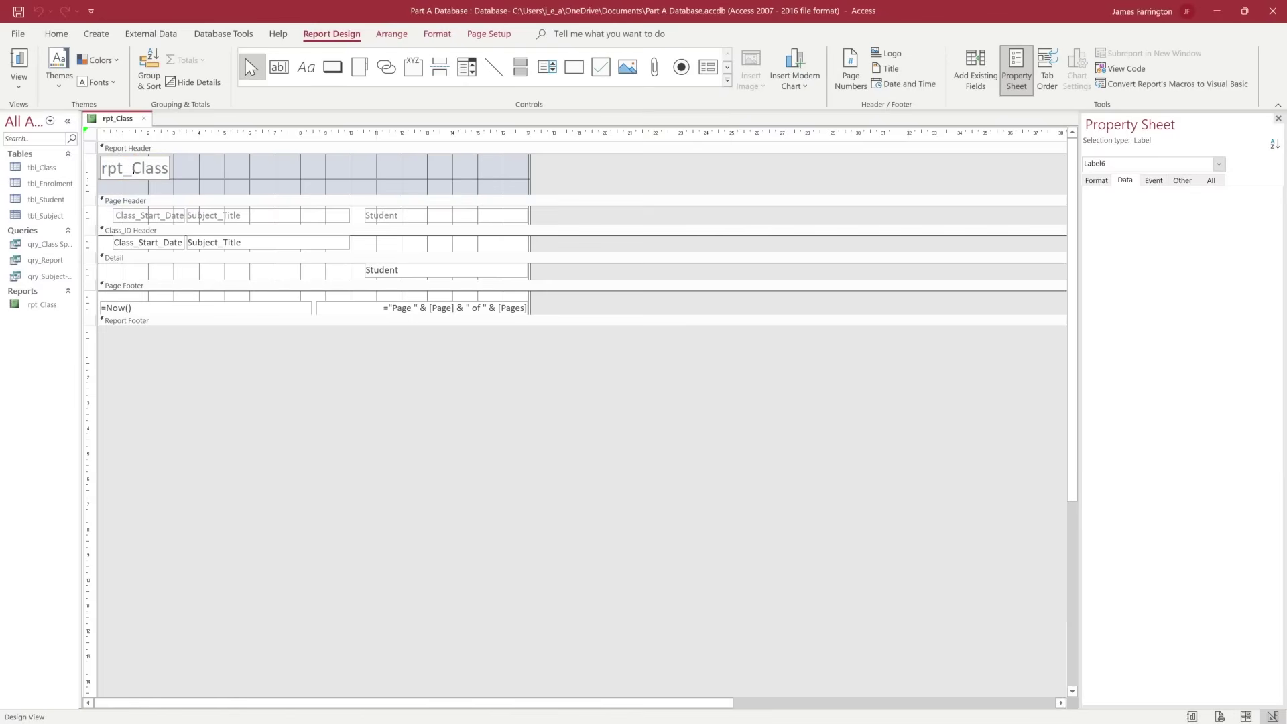
key(BackSpace)
key(BackSpace)
key(BackSpace)
key(BackSpace)
key(Right)
key(Right)
key(Right)
key(Right)
key(Right)
text(List Report)
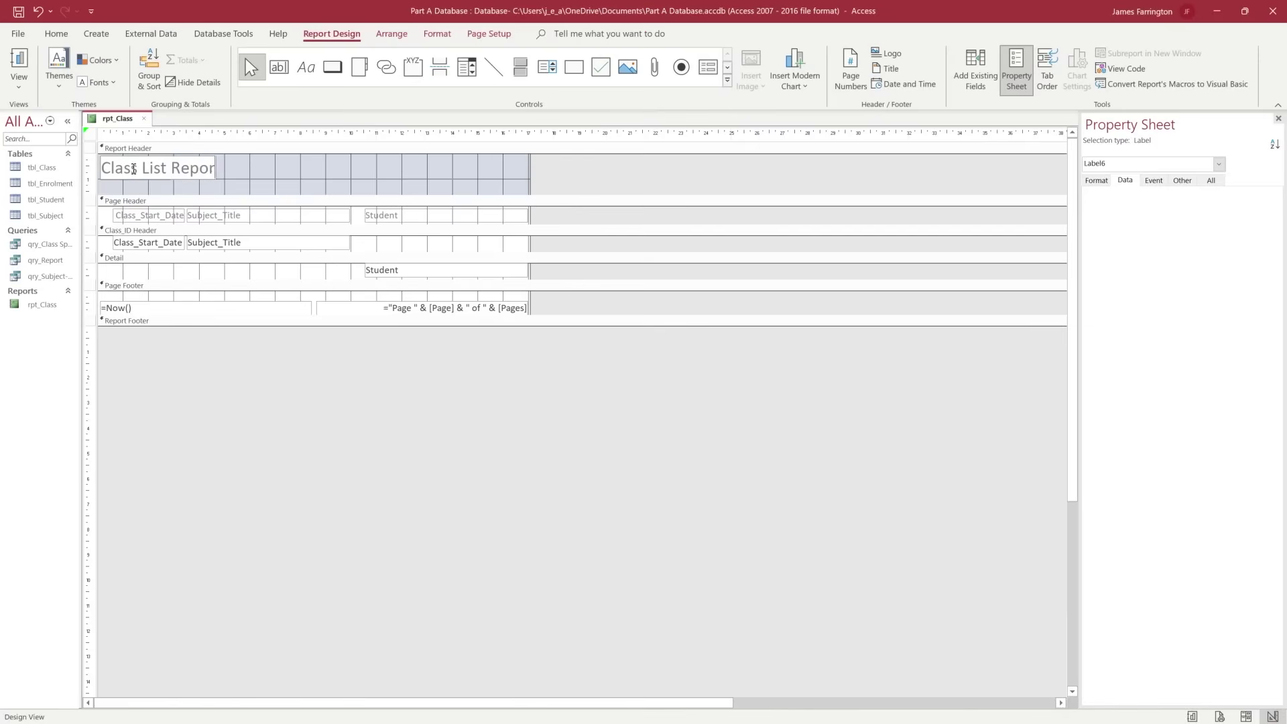
- Replace the underscores with spaces in the page header labels so they read "Class Start Date" and "Subject Title"
click(143, 215)
click(144, 215)
key(BackSpace)
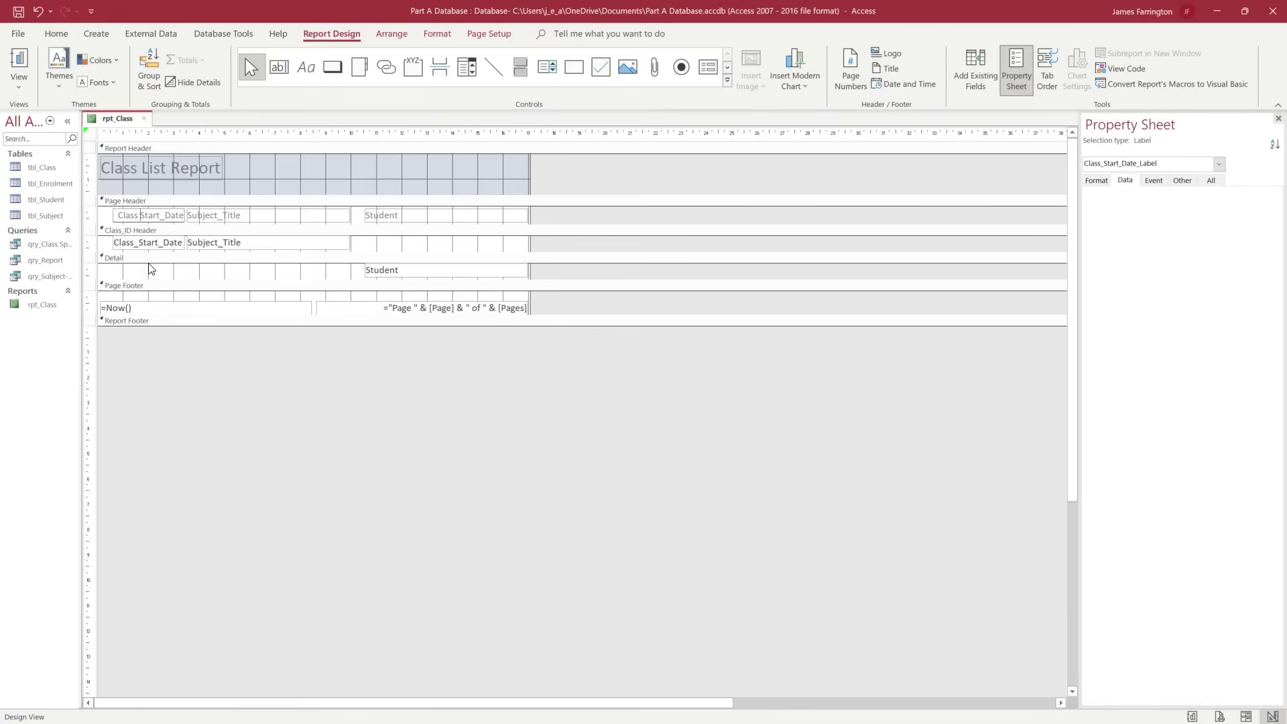
click(164, 216)
key(BackSpace)
click(222, 214)
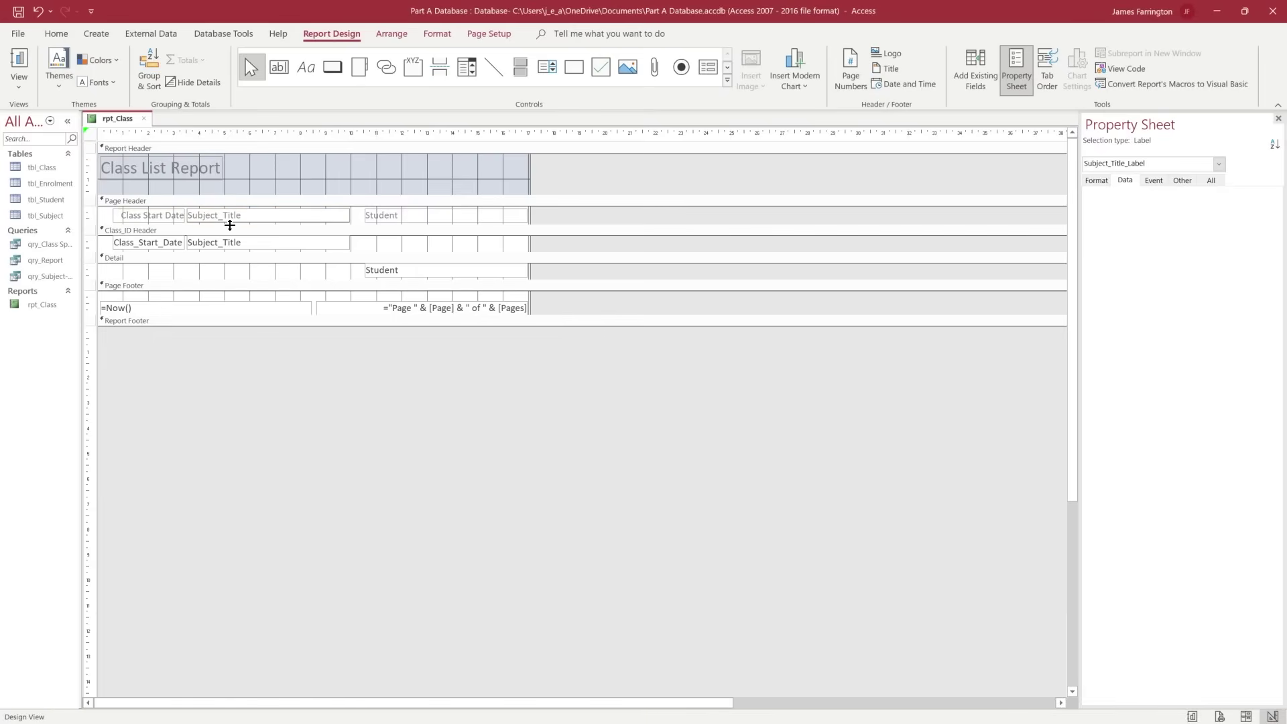
click(220, 215)
key(BackSpace)
- Add a footer section to the Class_ID group and reduce its height to about 1 cm
click(158, 77)
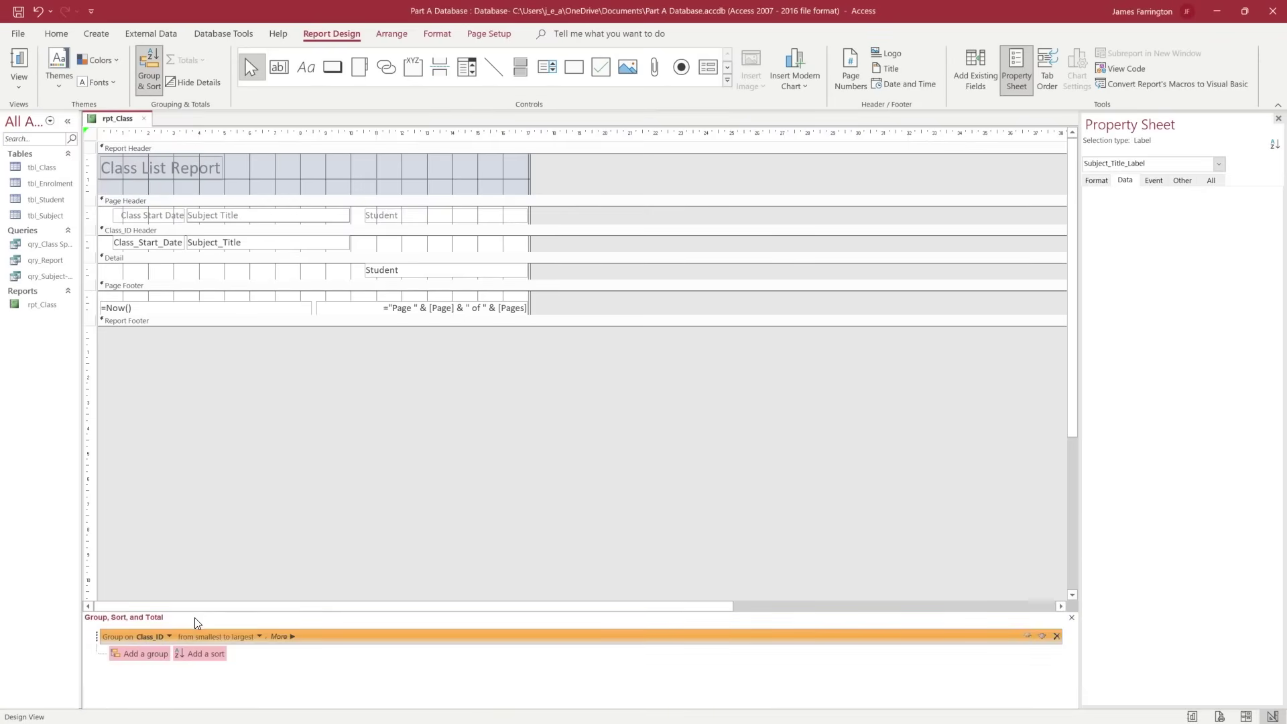
click(280, 637)
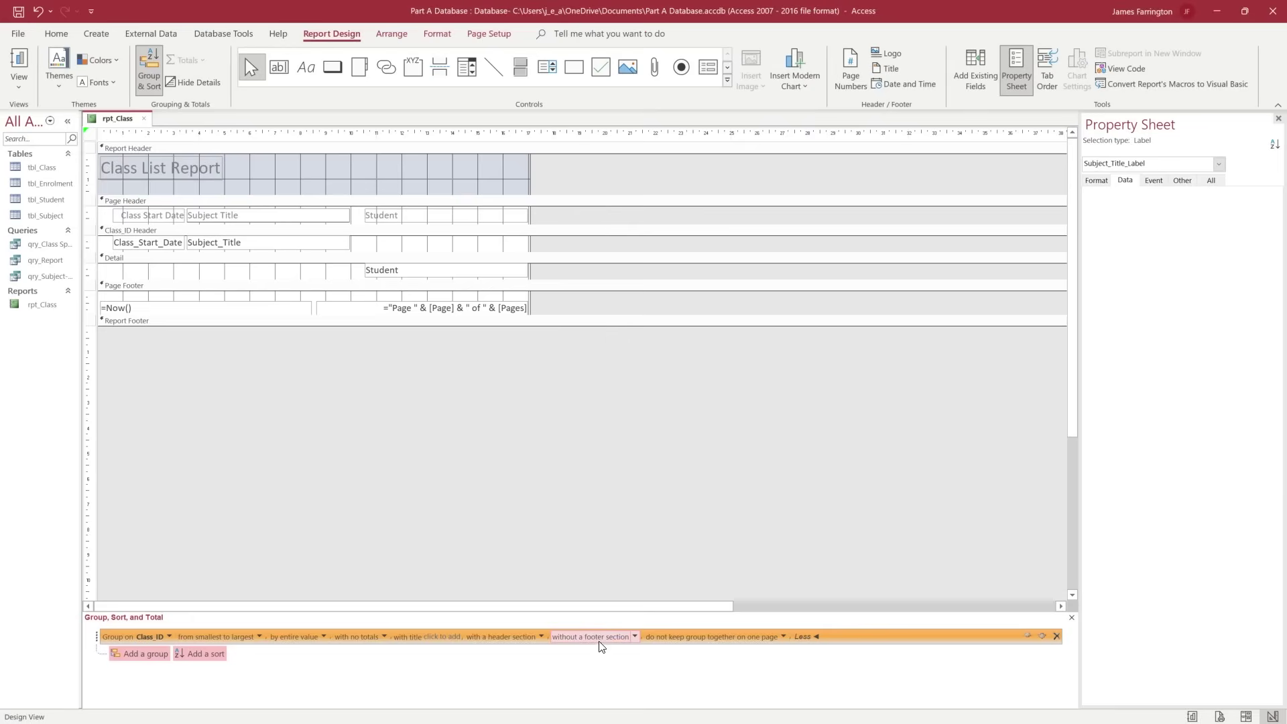
click(636, 637)
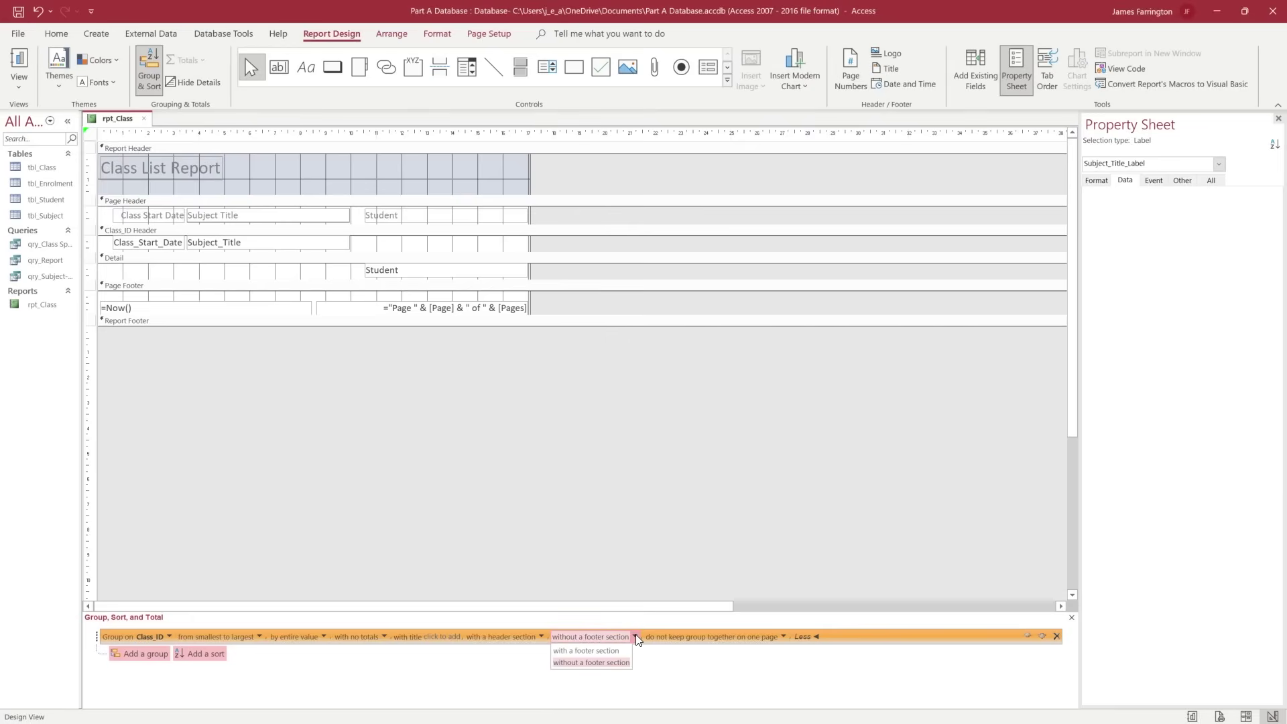
click(587, 650)
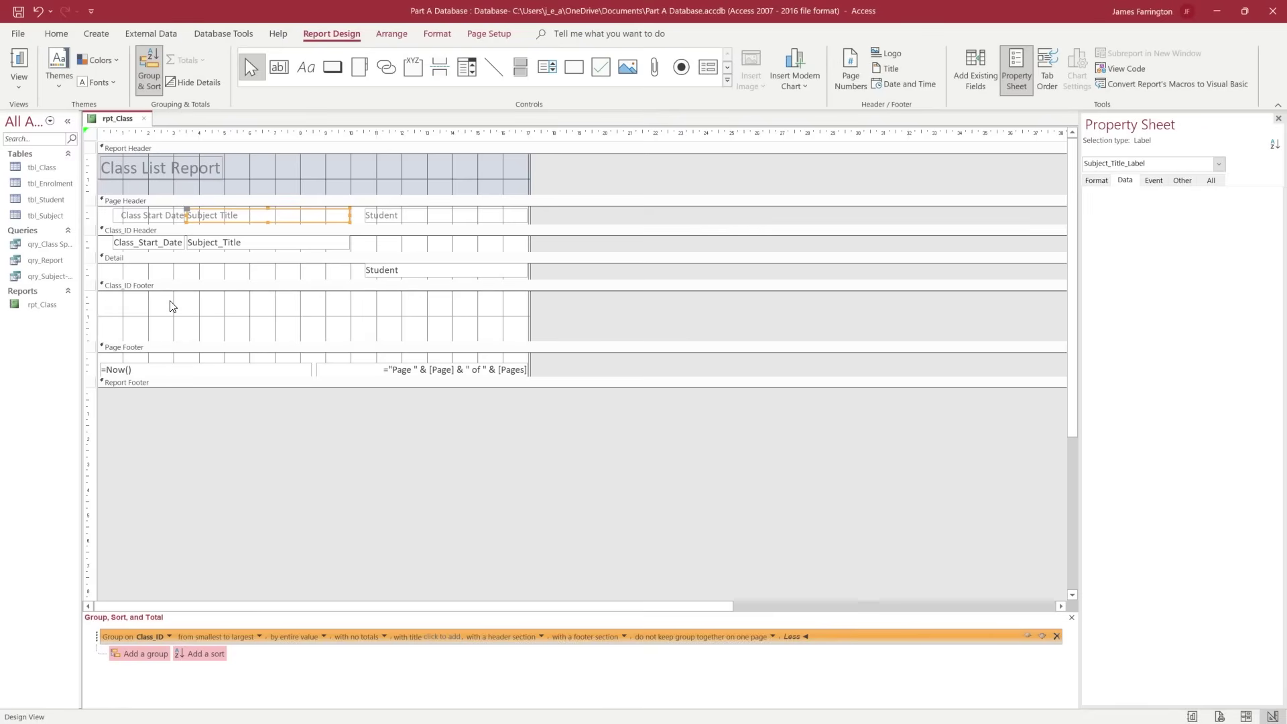
drag(216, 342, 215, 314)
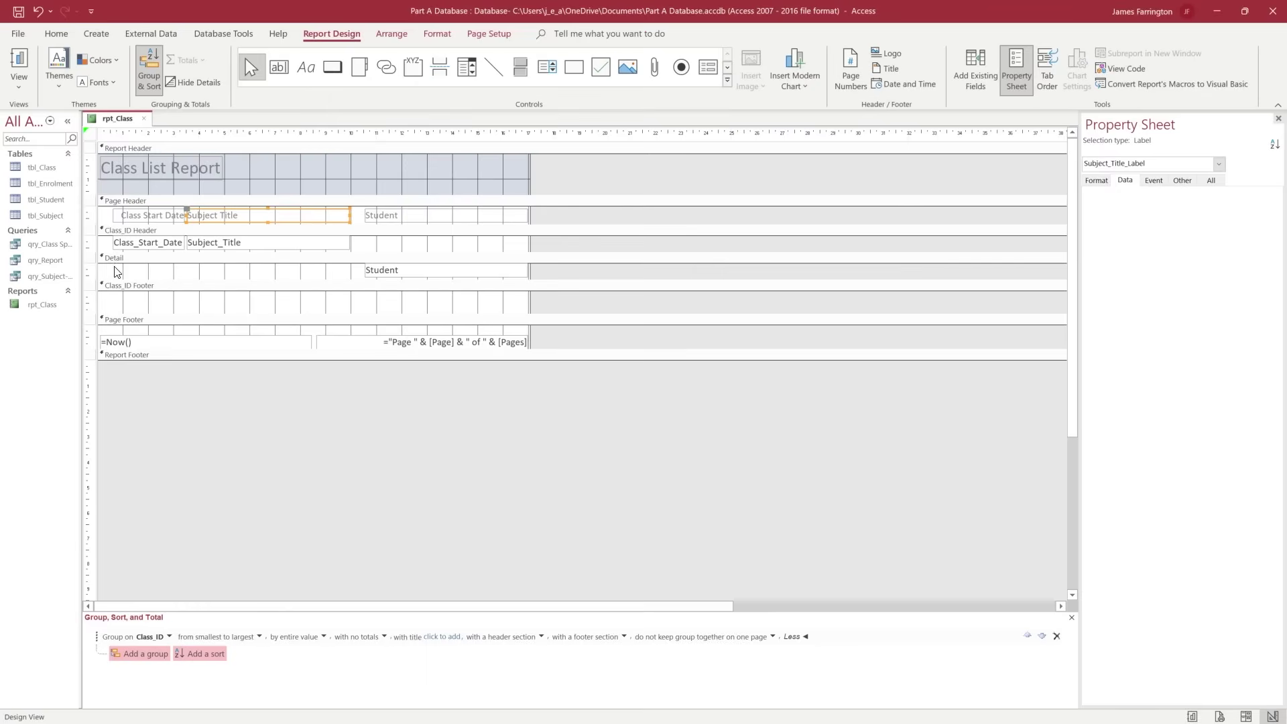
- Place a text box about 4 cm wide in the Class_ID footer and label it "Number in Class"
click(385, 305)
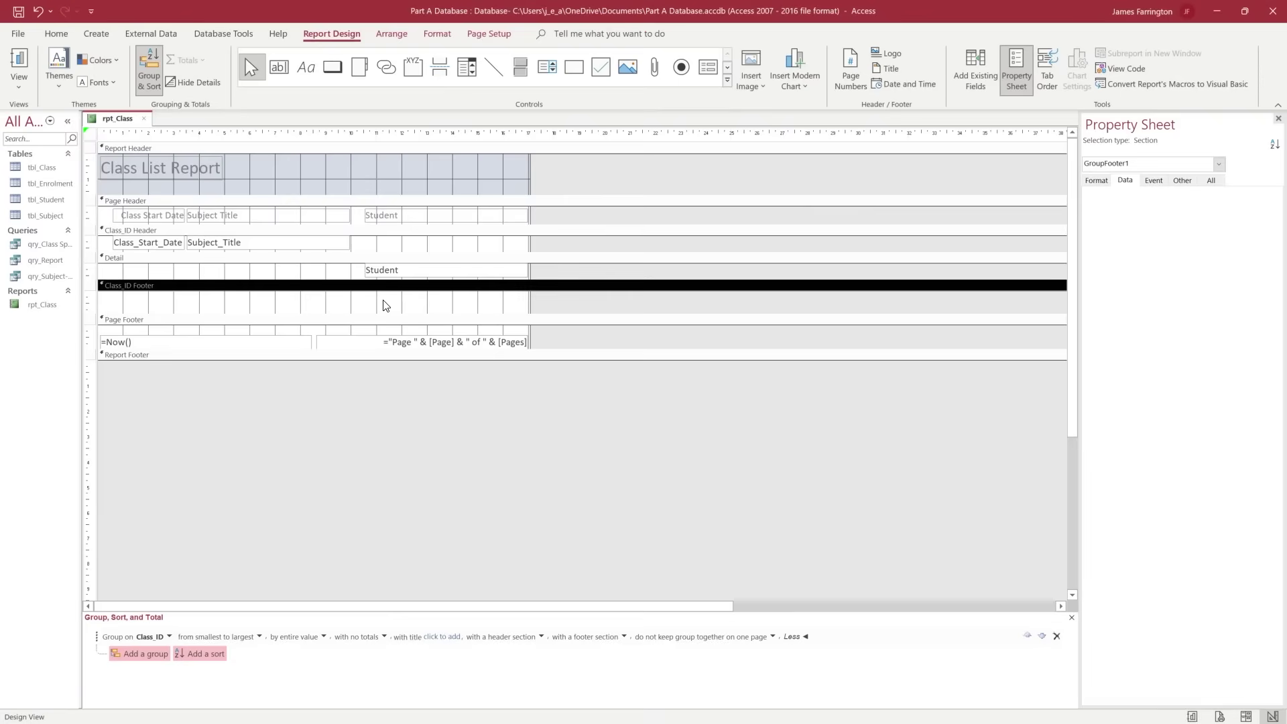
click(280, 70)
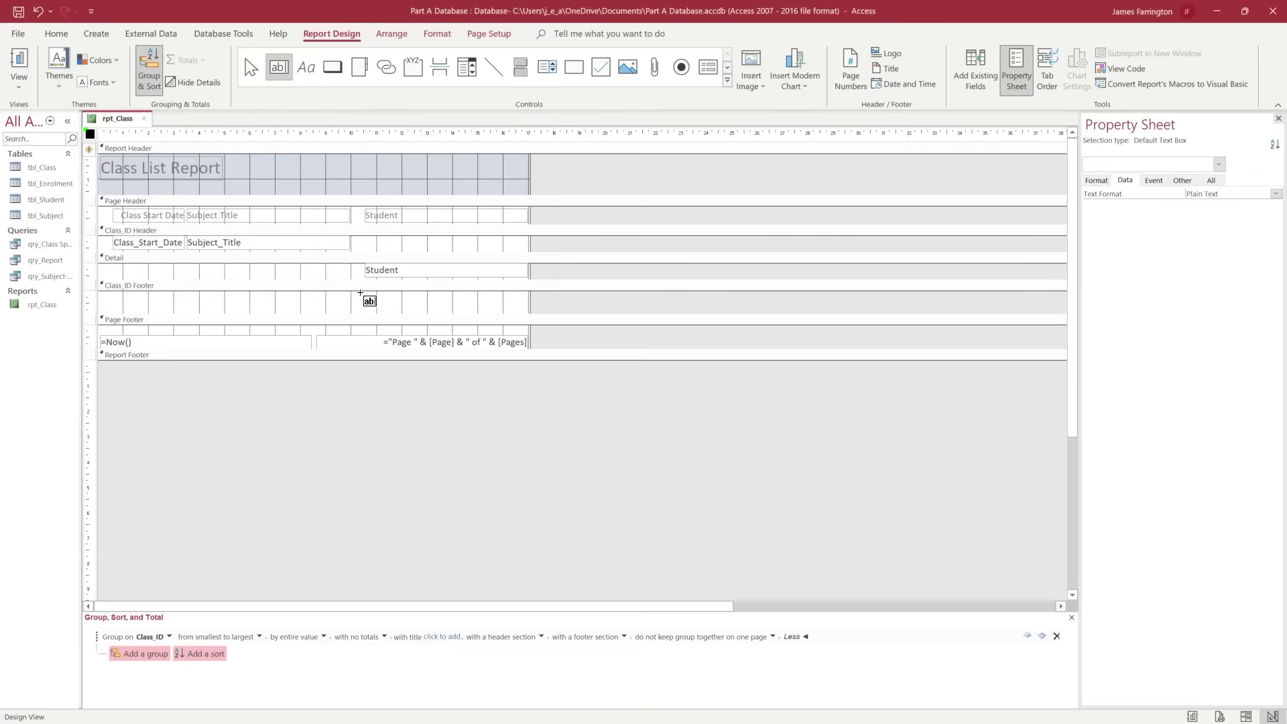
drag(252, 296, 352, 310)
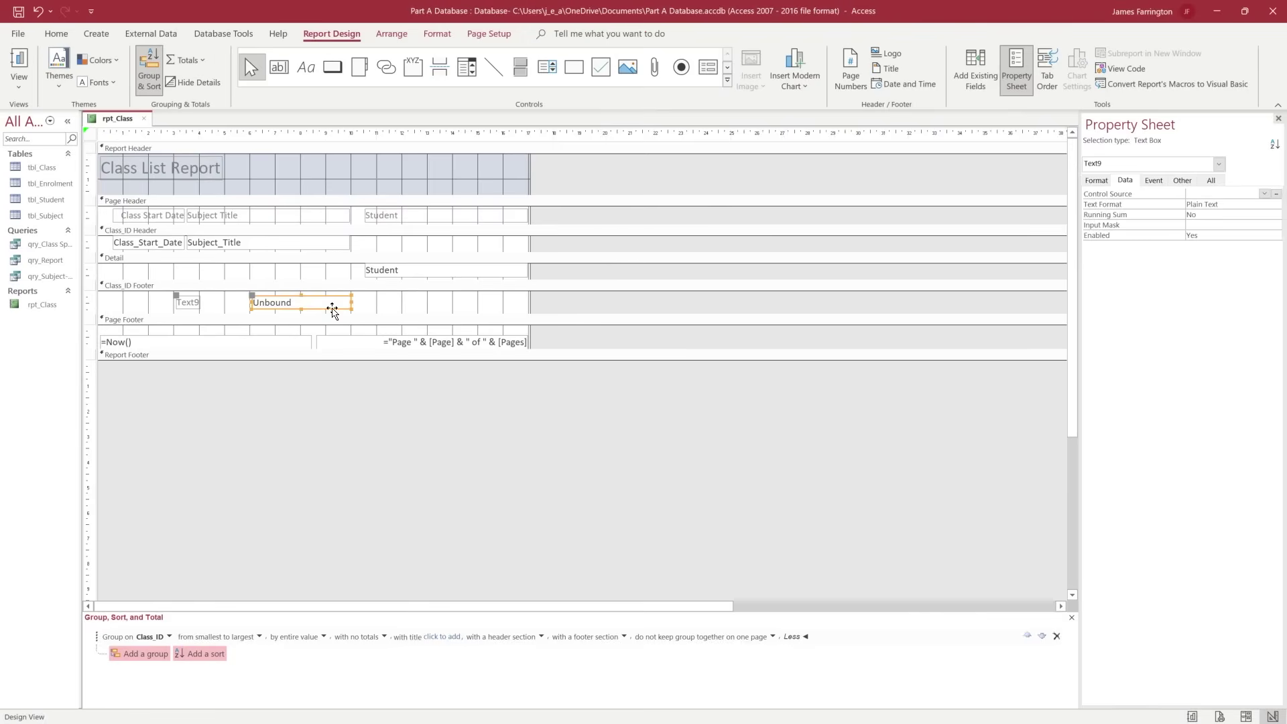
click(188, 303)
click(188, 302)
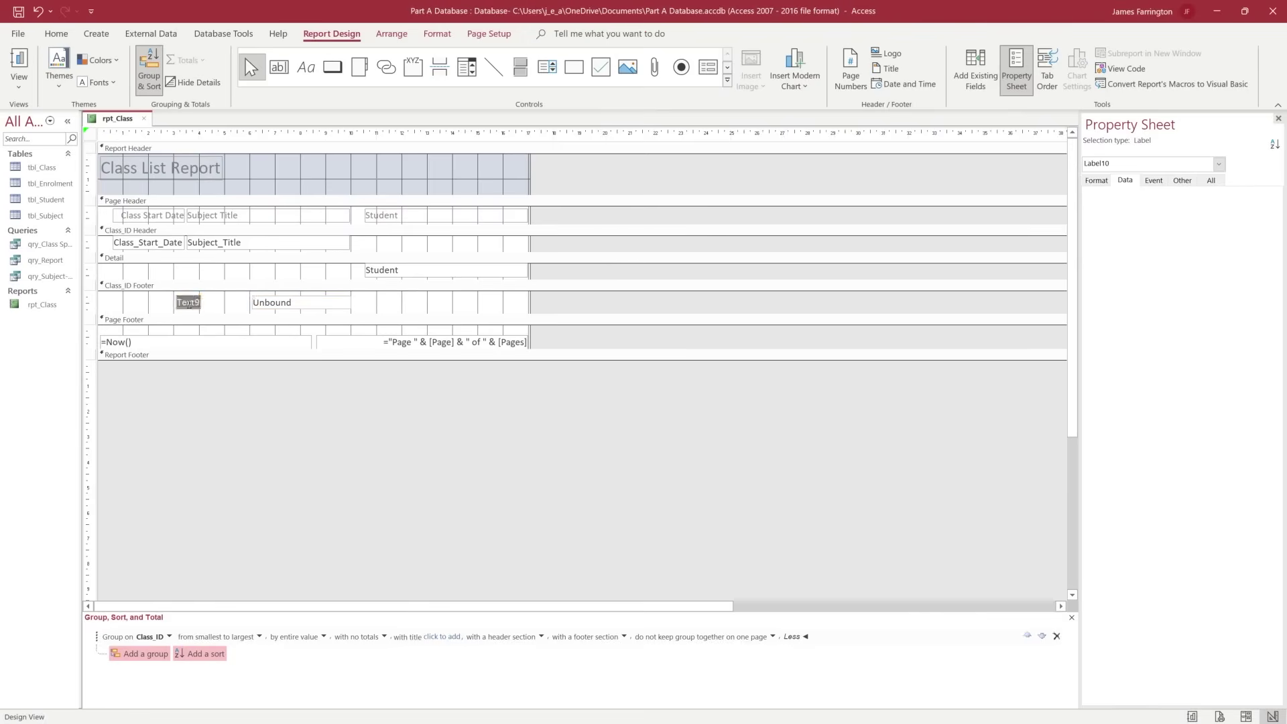
text(Number in Class)
- Set the unbound text box in the Class_ID footer to =Count([student])
click(285, 303)
click(291, 304)
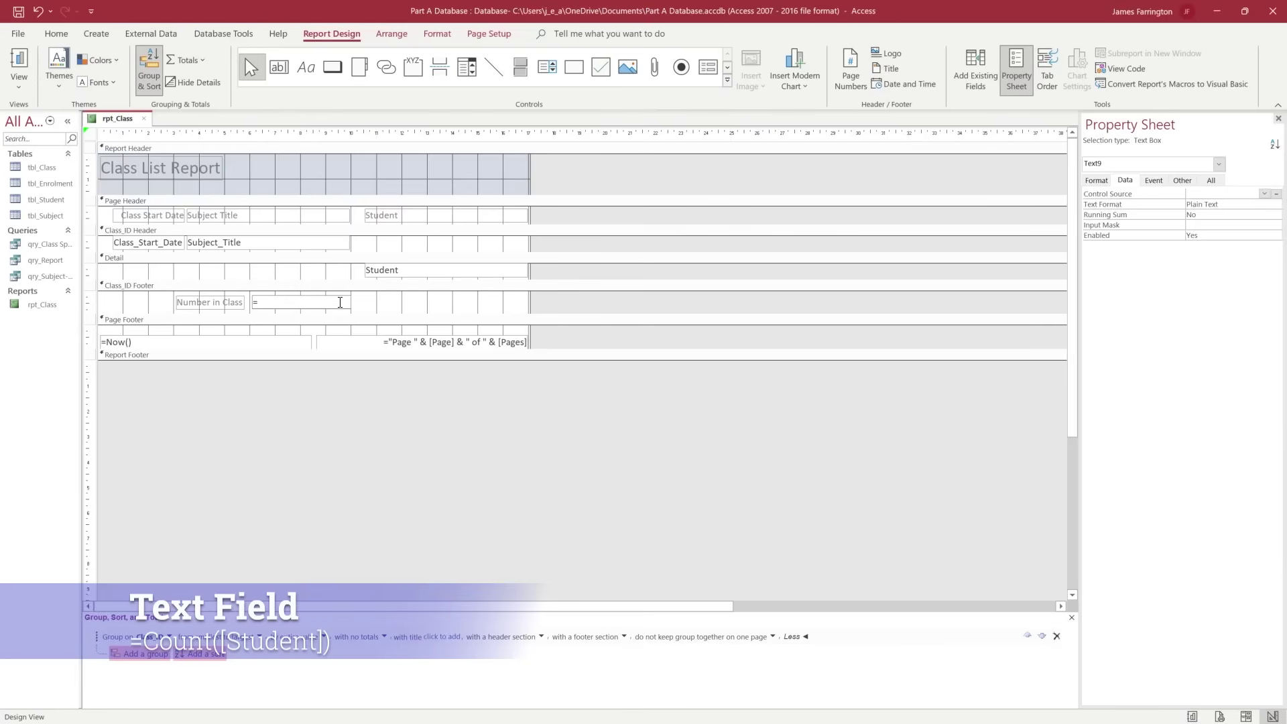
text(=count([student)
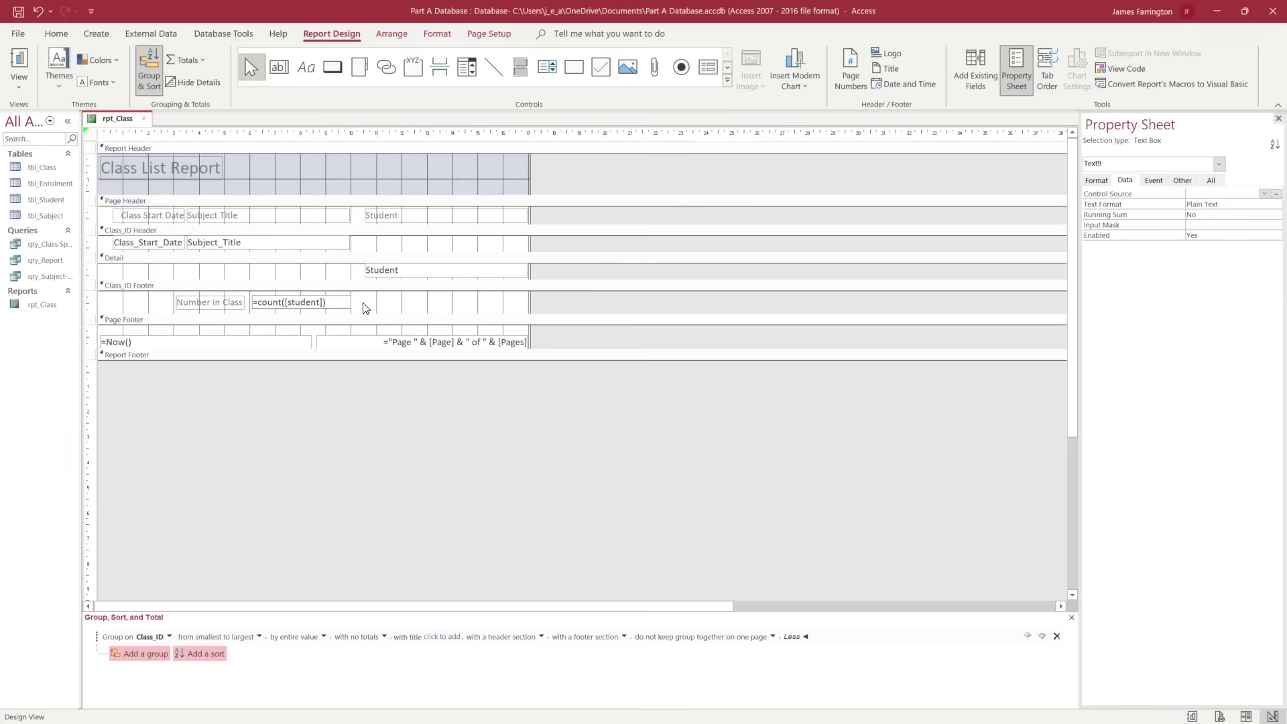
click(365, 308)
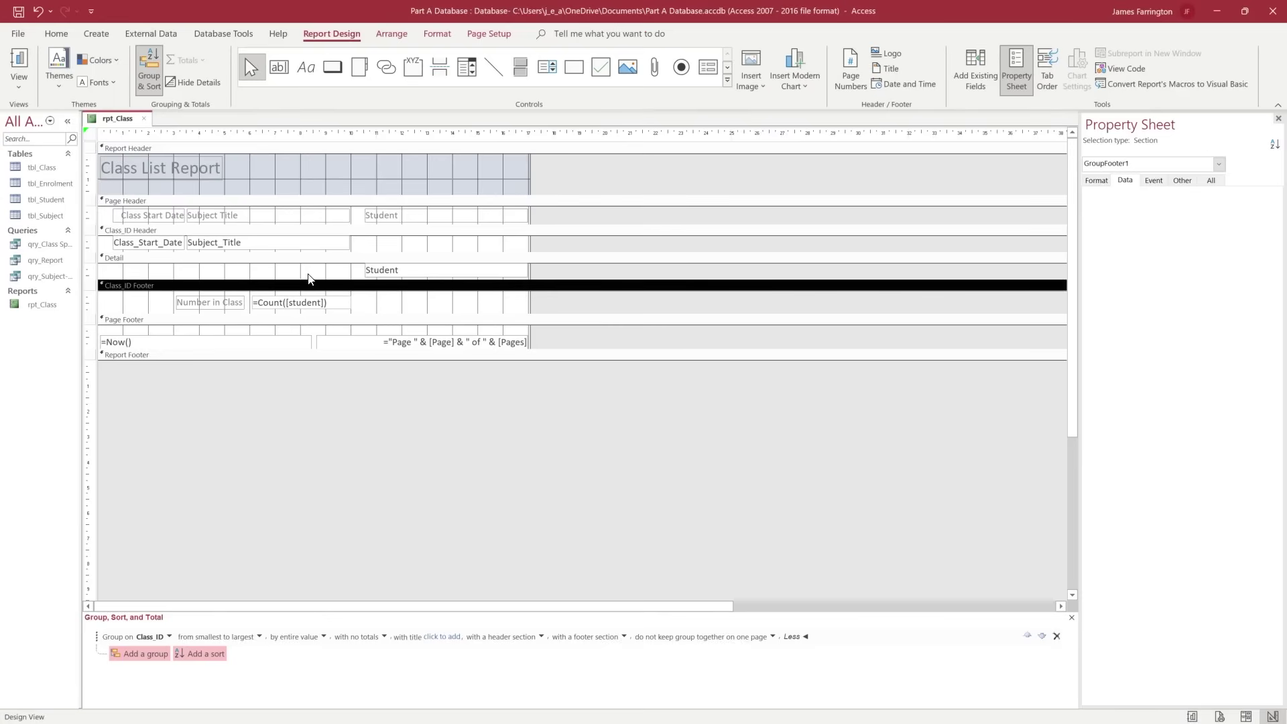
- Check the class list and the number in each class in Report View, and return to Design View
click(19, 92)
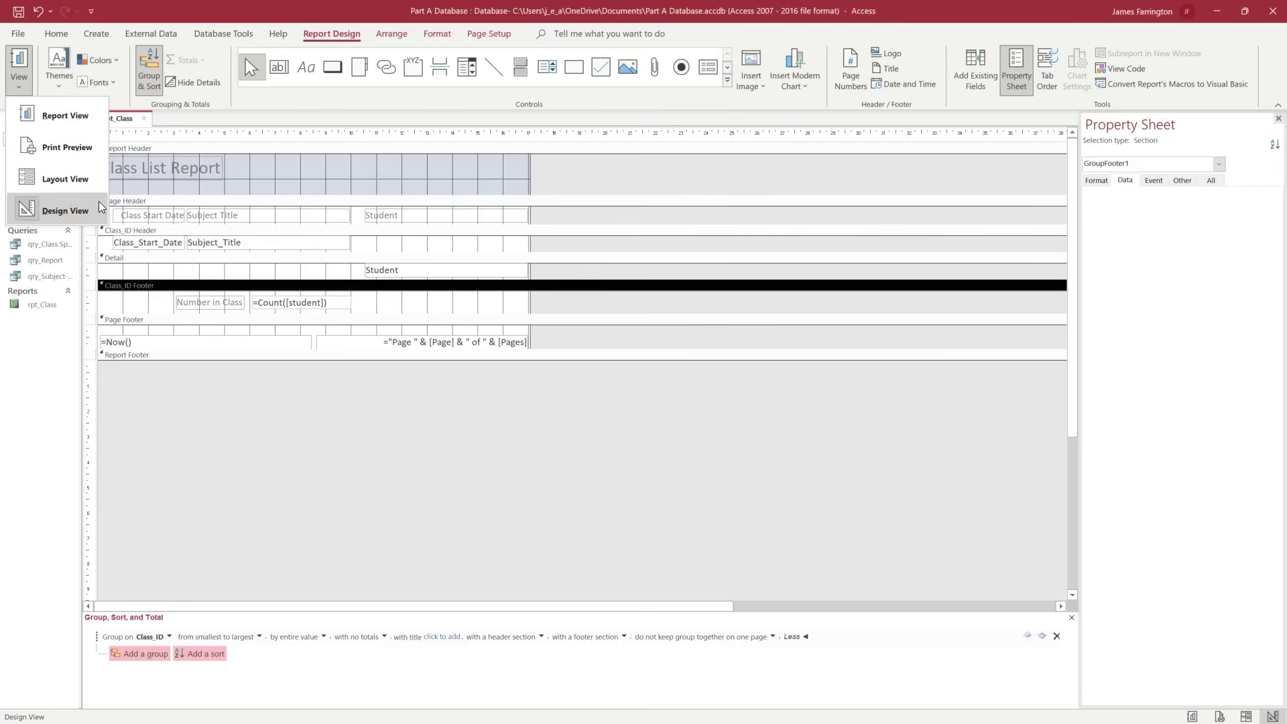
click(60, 116)
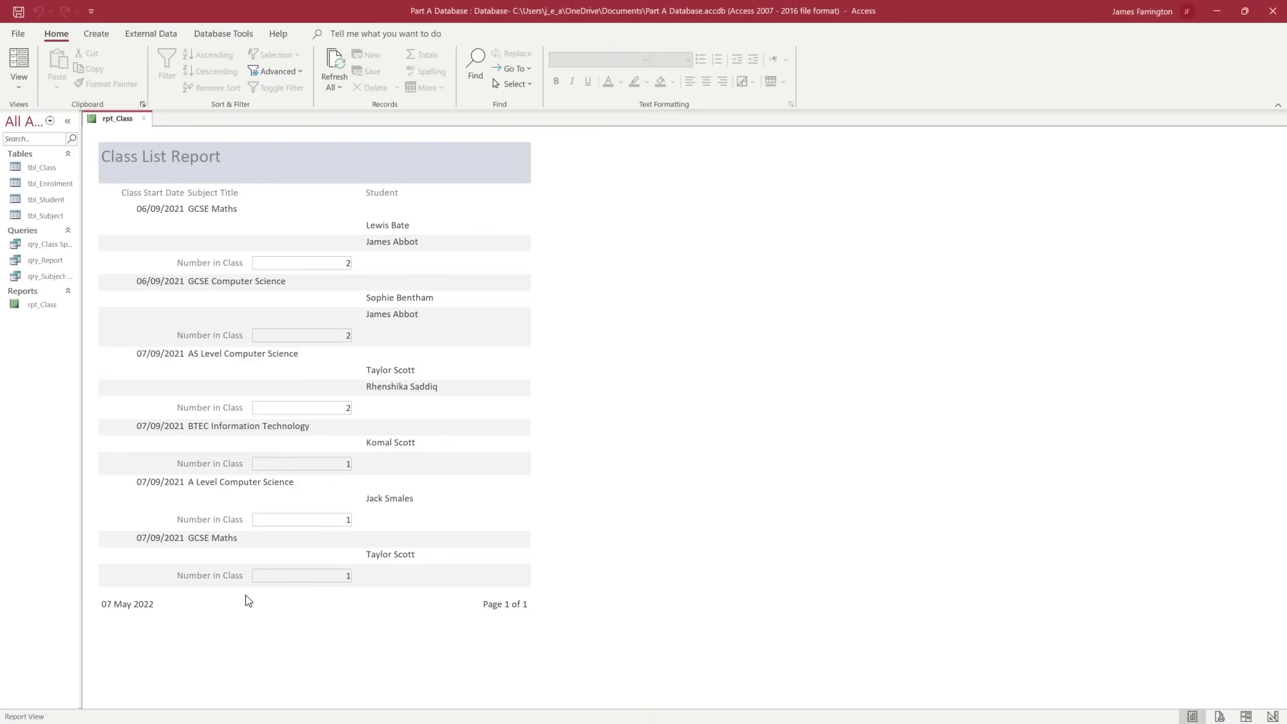
click(26, 91)
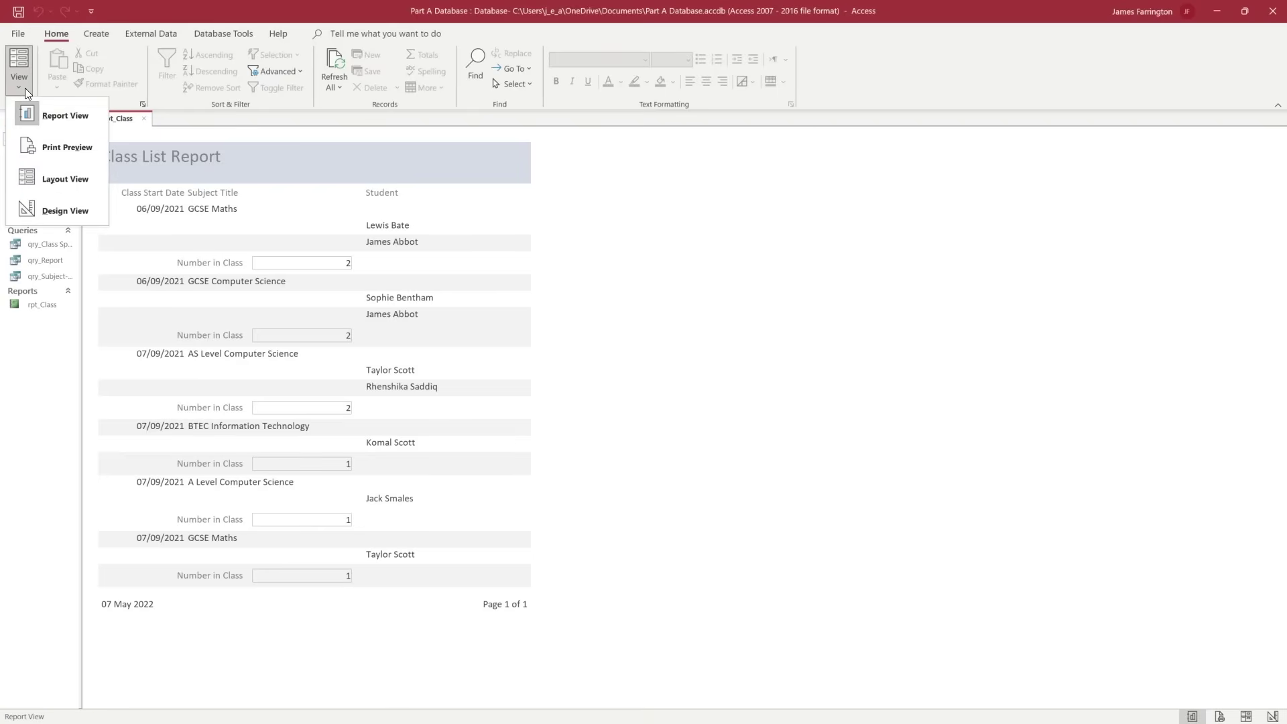
click(40, 210)
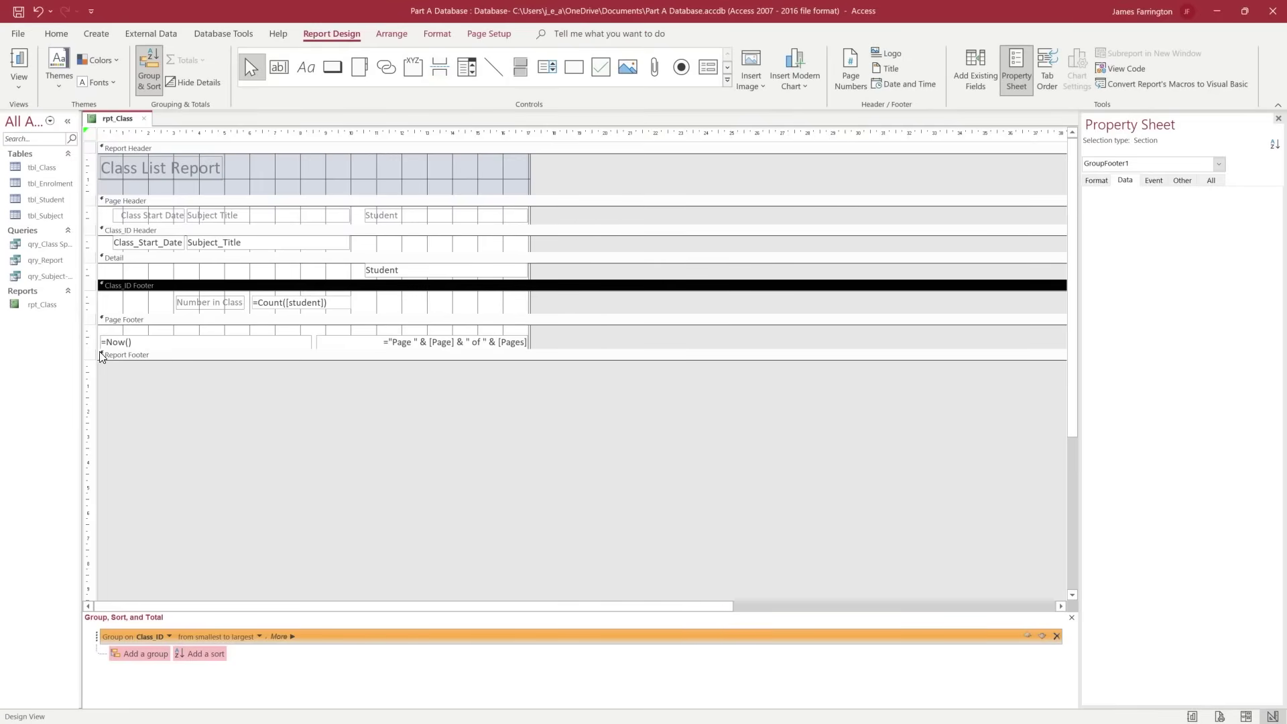
- Expand the Report Footer to about 0.8 cm high and place a text box about 7 cm wide in it
drag(148, 360, 156, 381)
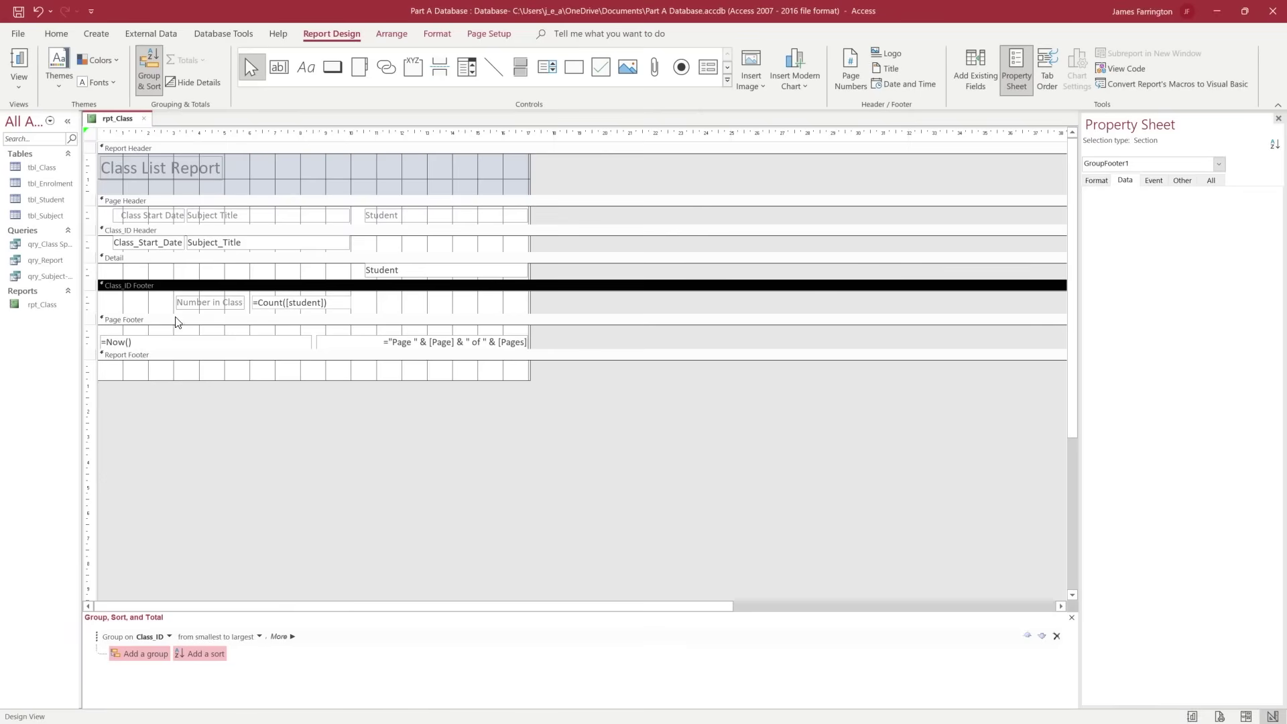
click(279, 66)
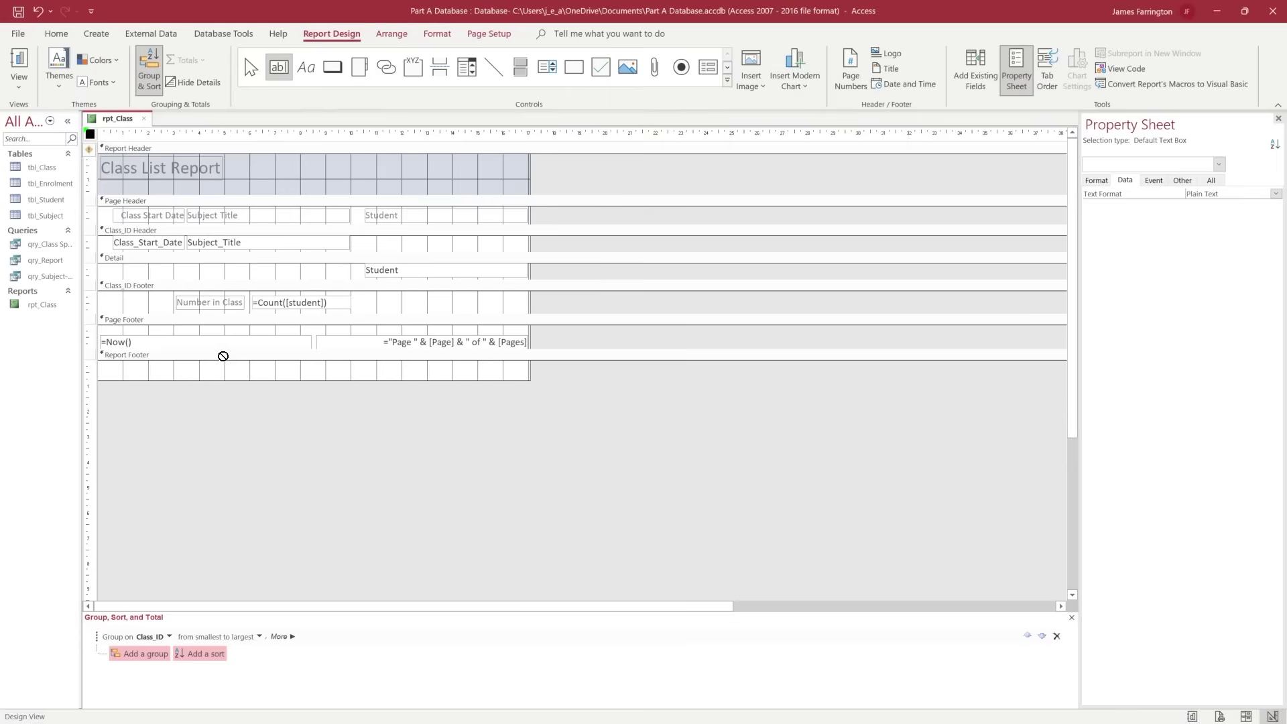
drag(206, 364, 378, 376)
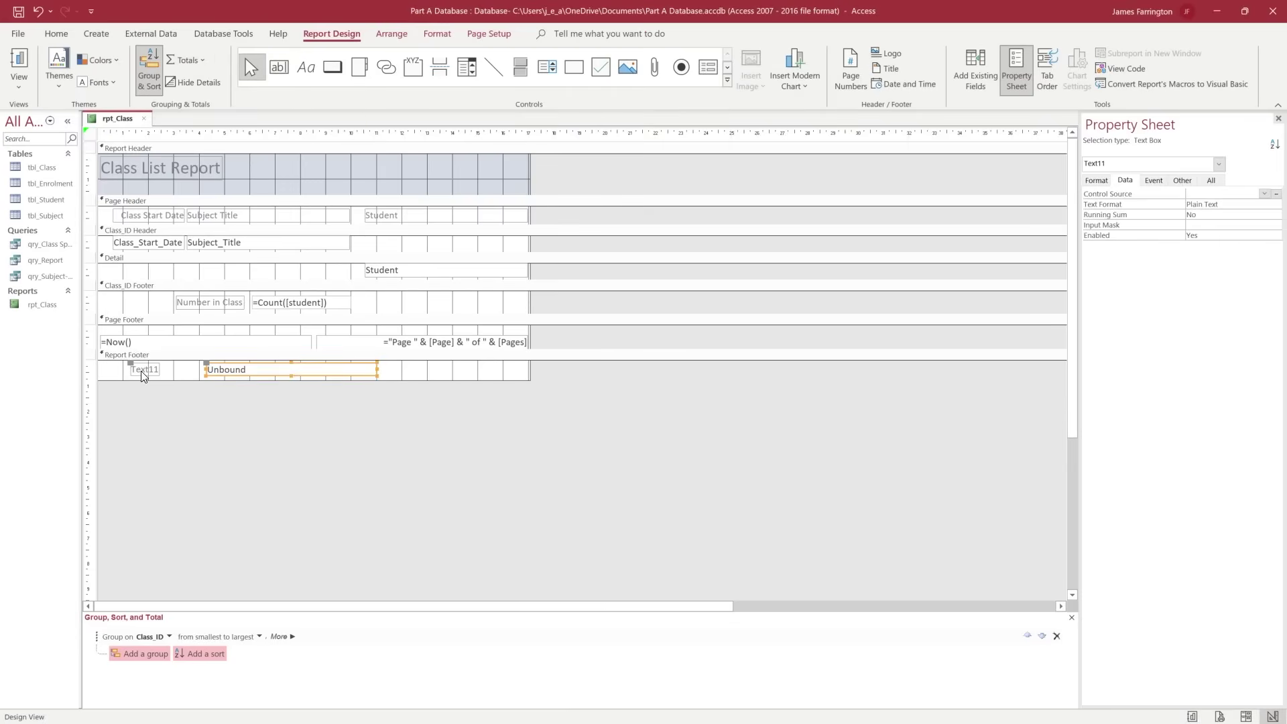
- Change the label of the report footer's text box to "Total Enrolments"
click(142, 374)
double_click(142, 371)
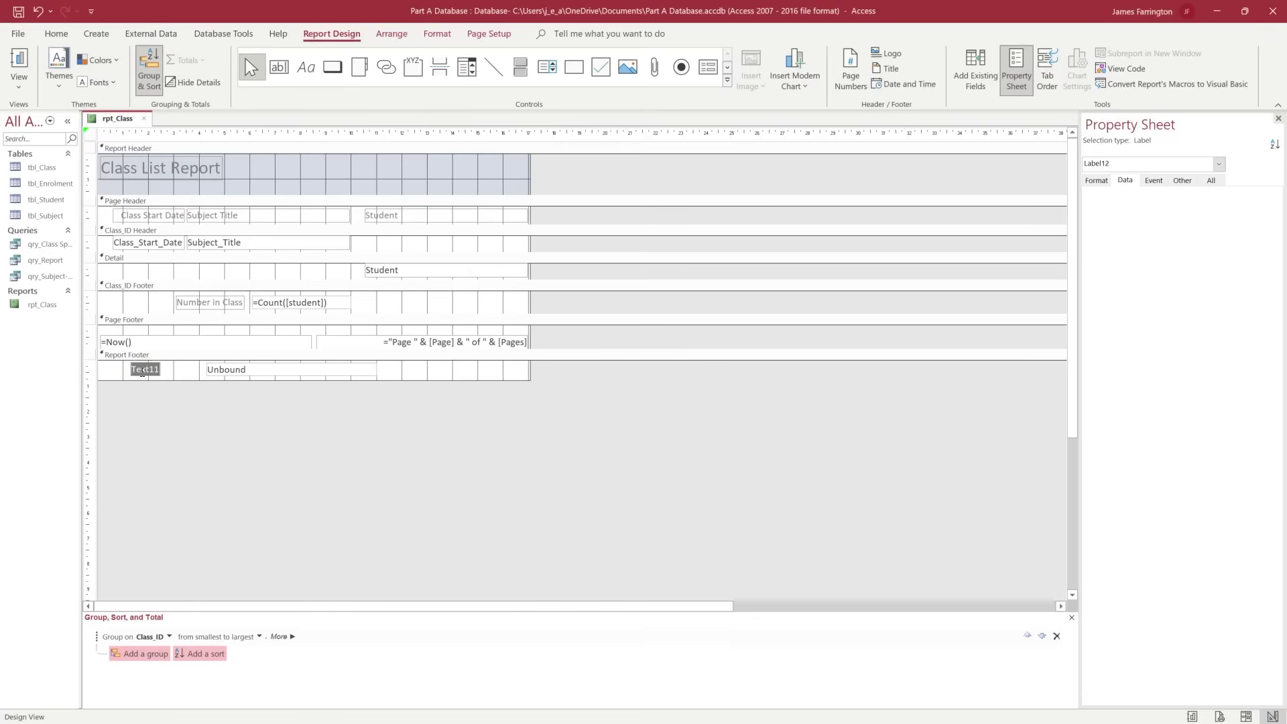
text(Total En)
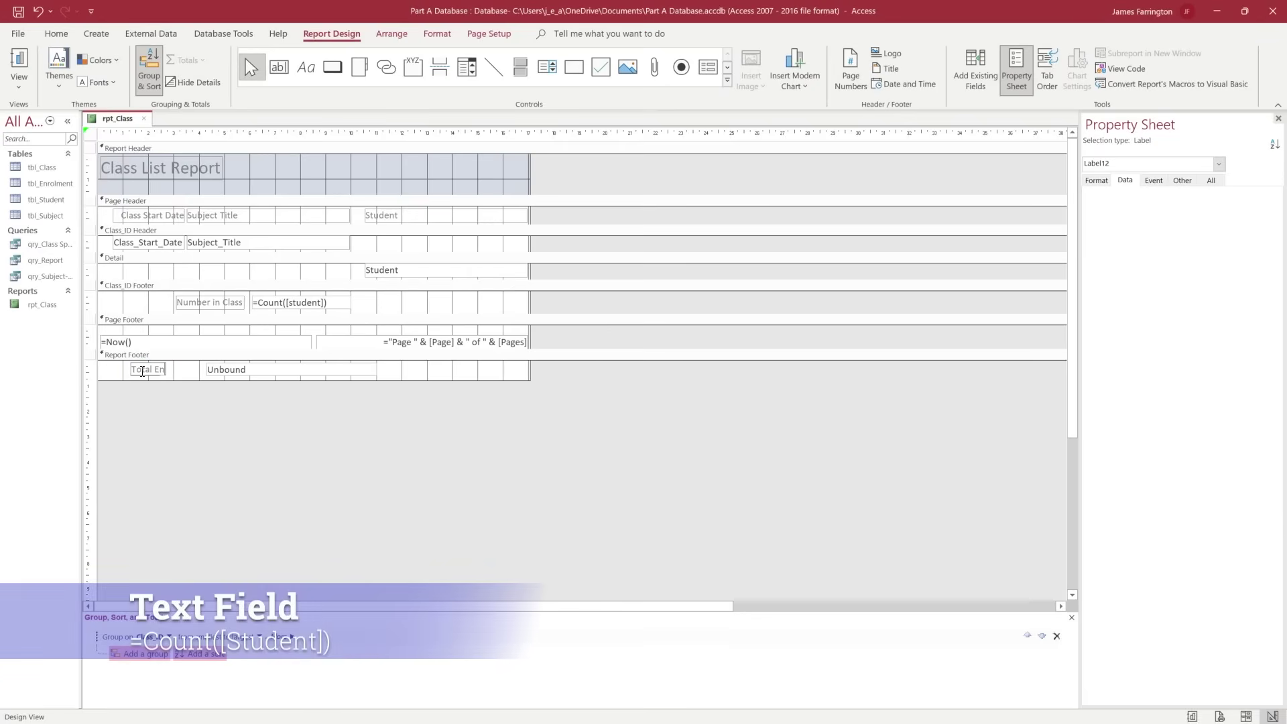
text(rolments)
- Set the unbound text box in the Report Footer to =Count([student])
click(235, 371)
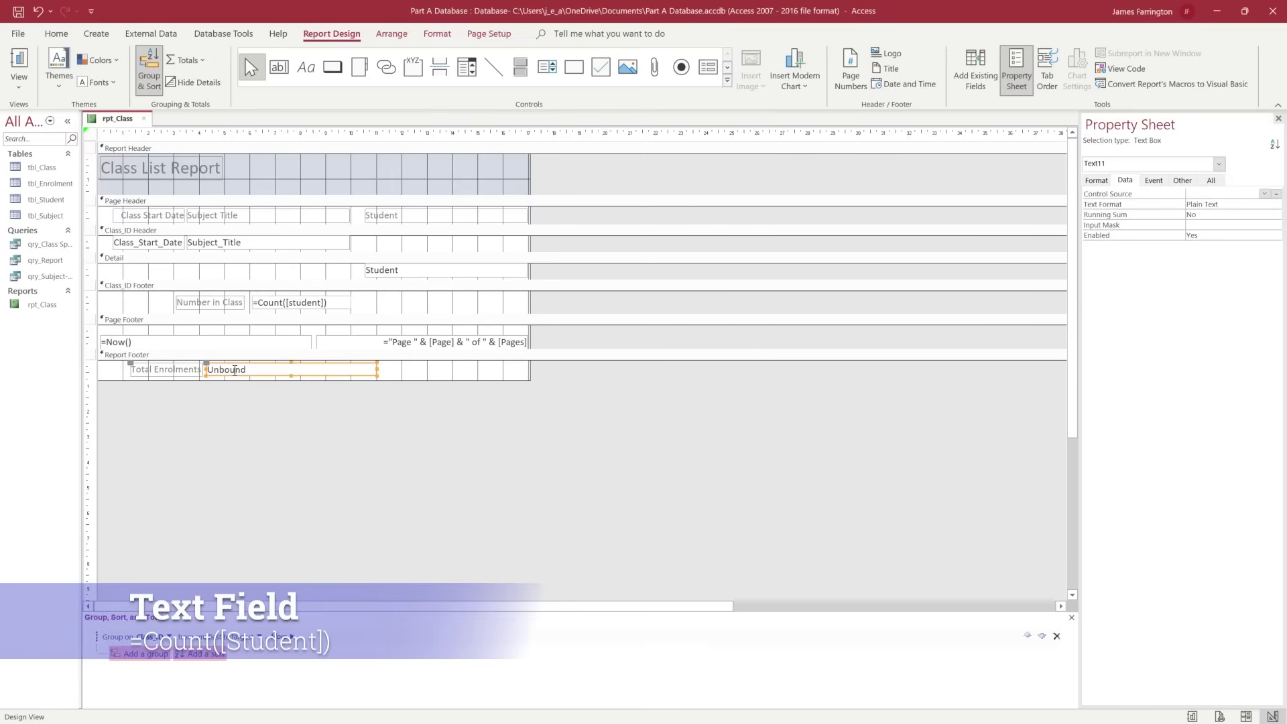
text(=count([)
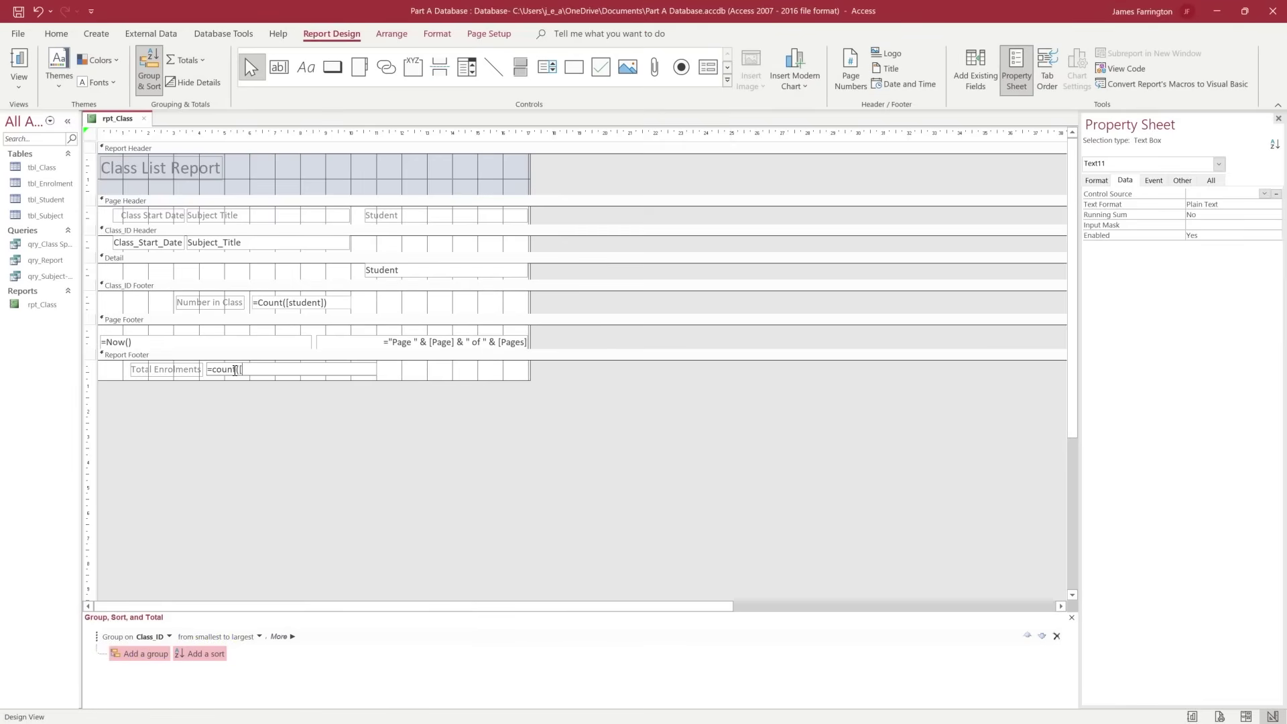
text(student)
click(440, 380)
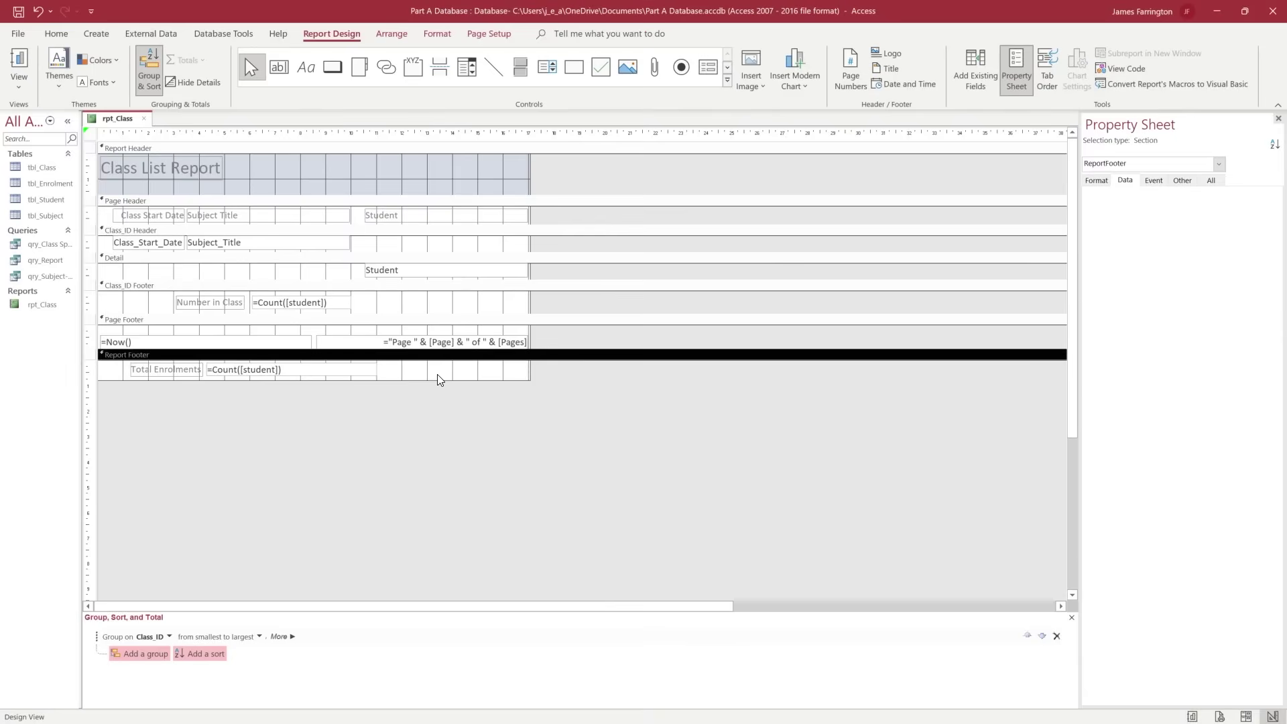
- Check the total enrolments at the end of the class list in Report View
click(23, 65)
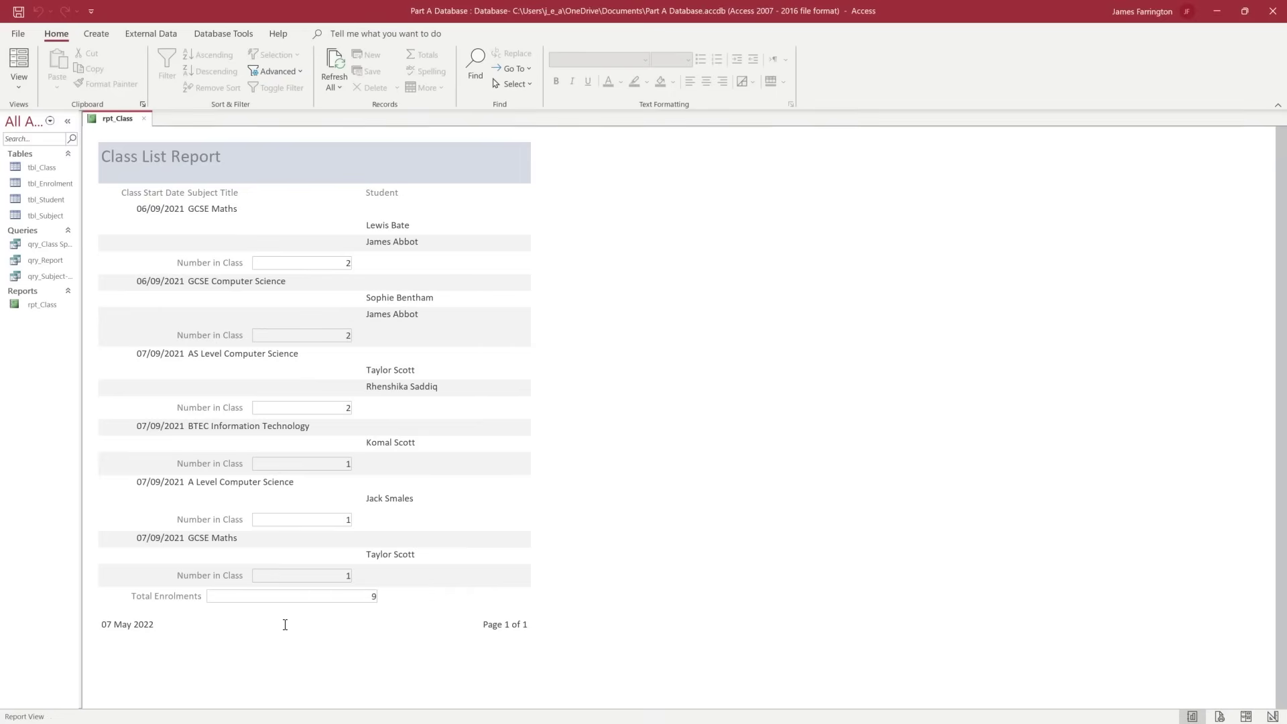
double_click(373, 596)
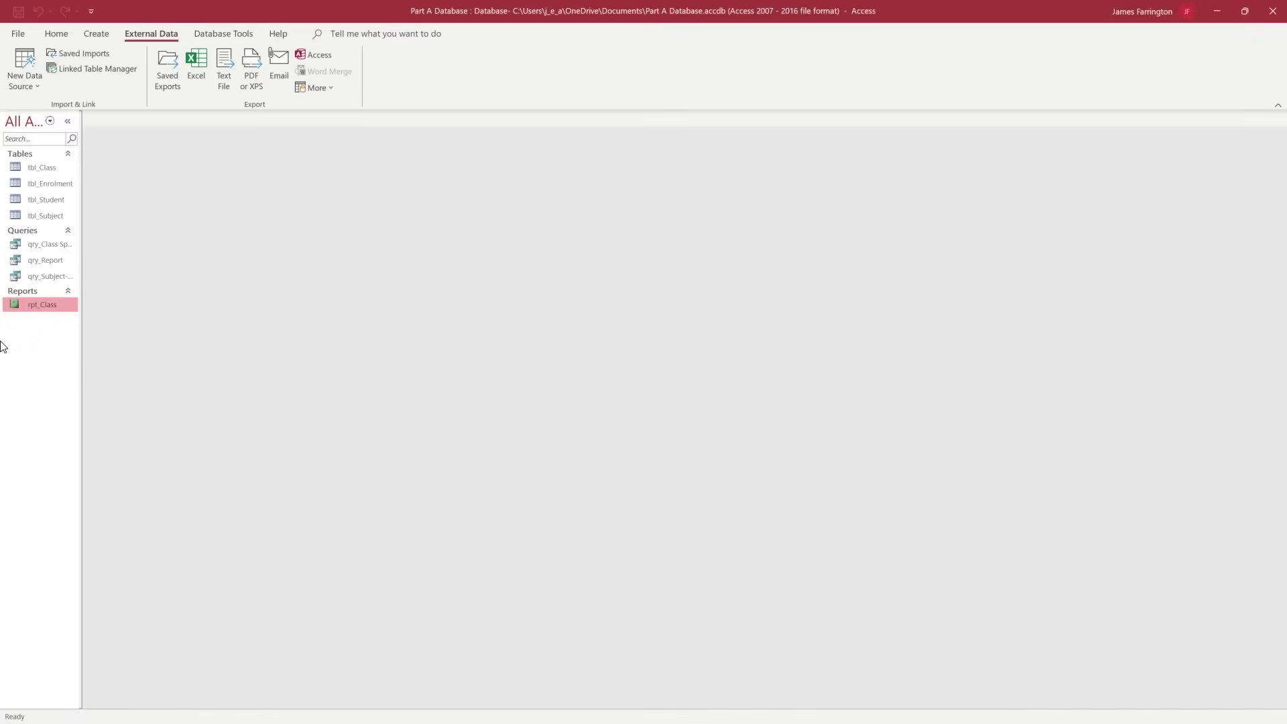
- Open the rpt_Class report and export it to the Desktop as rpt_Class.pdf, without saving the export steps
double_click(46, 305)
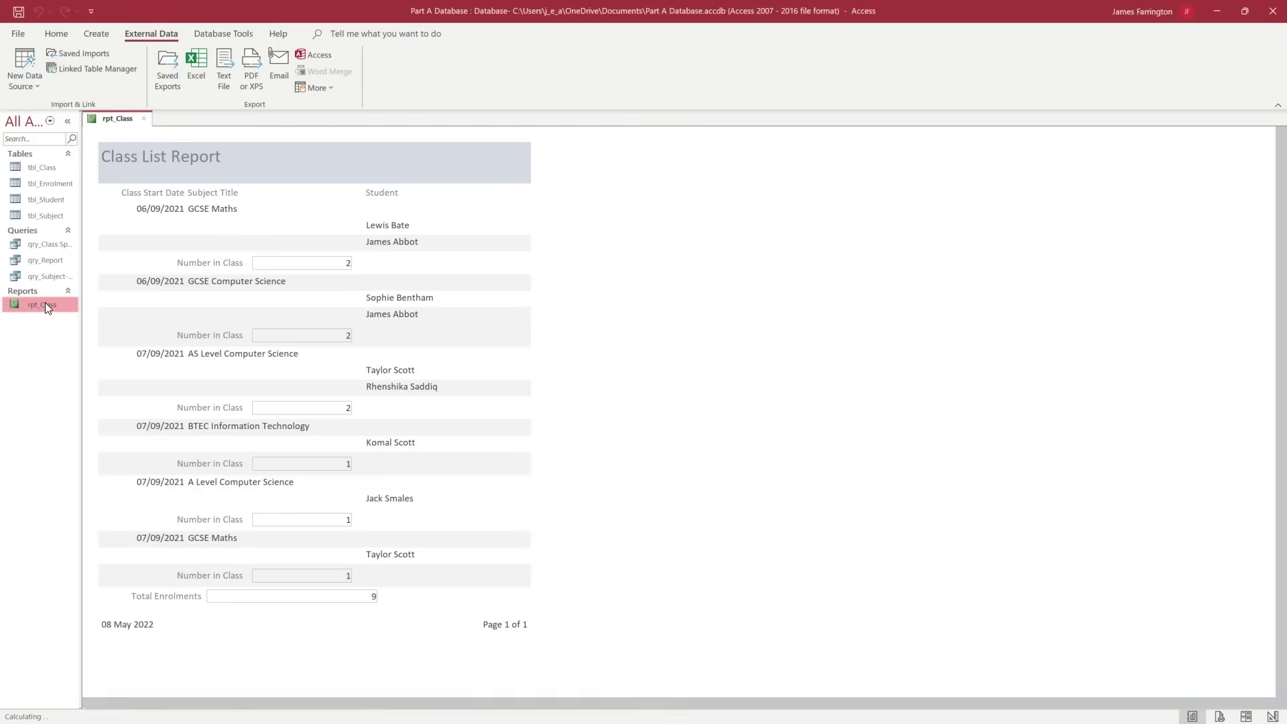
click(154, 36)
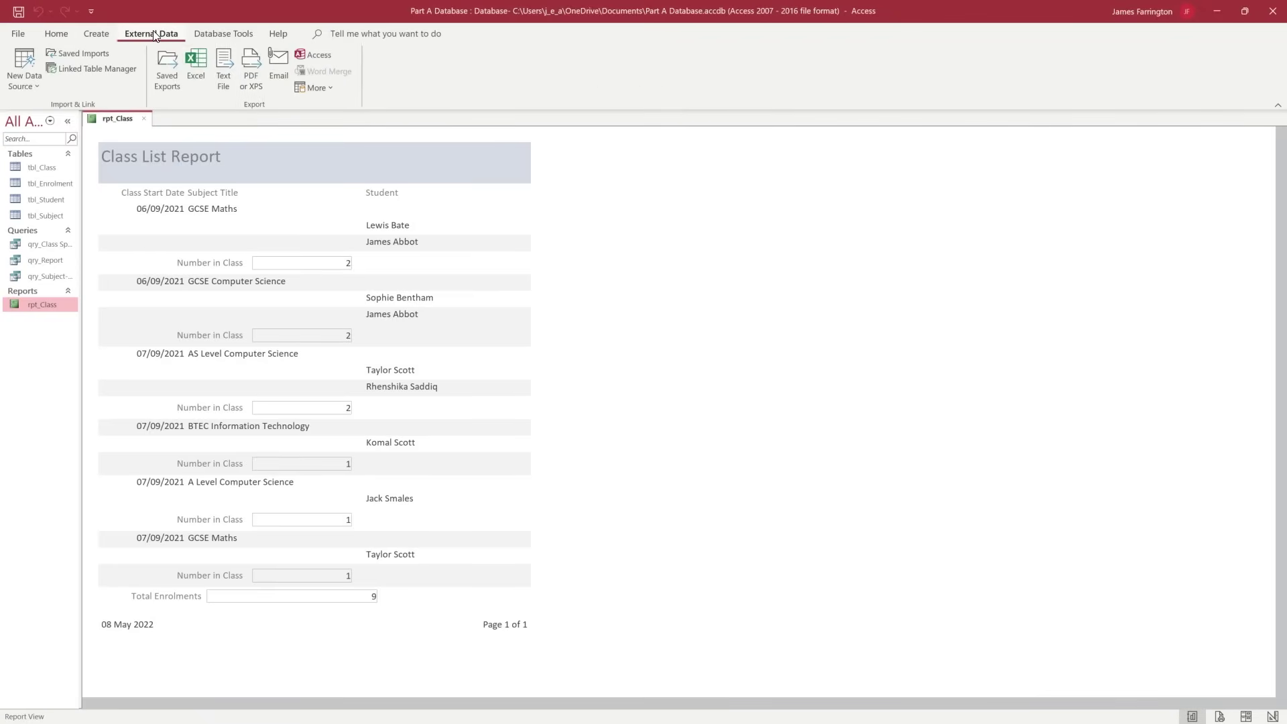
click(252, 72)
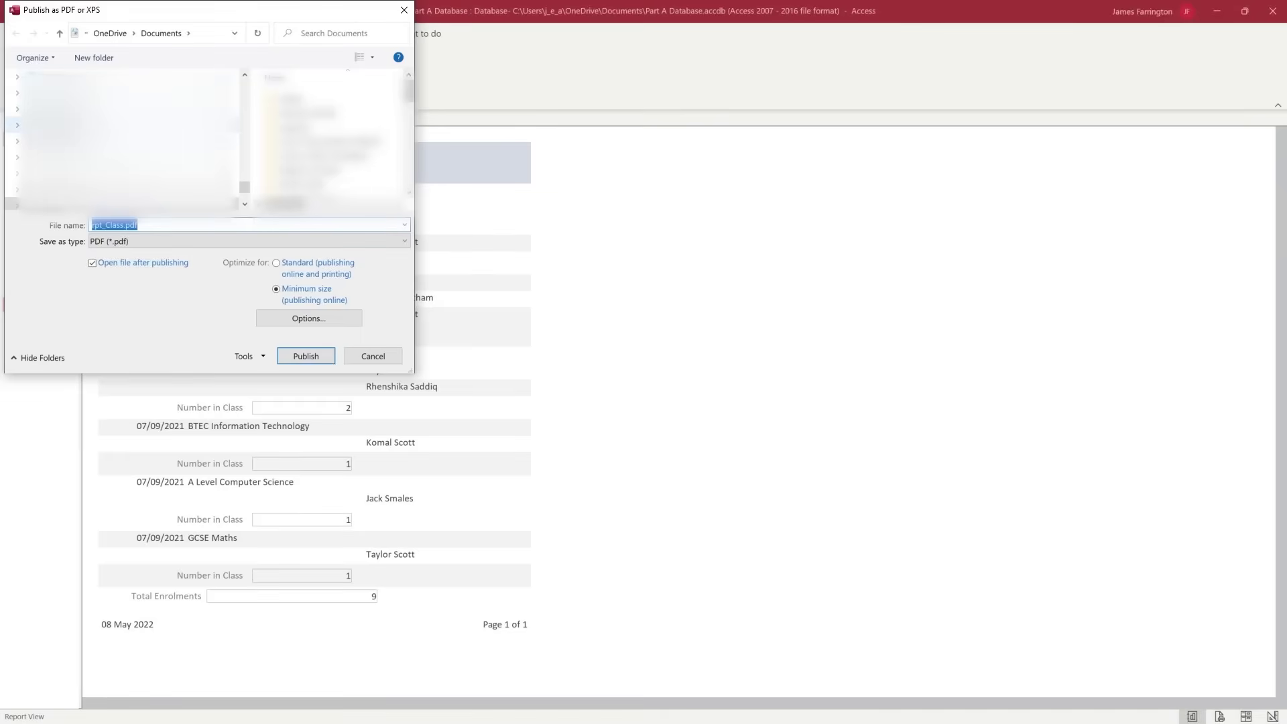
click(67, 92)
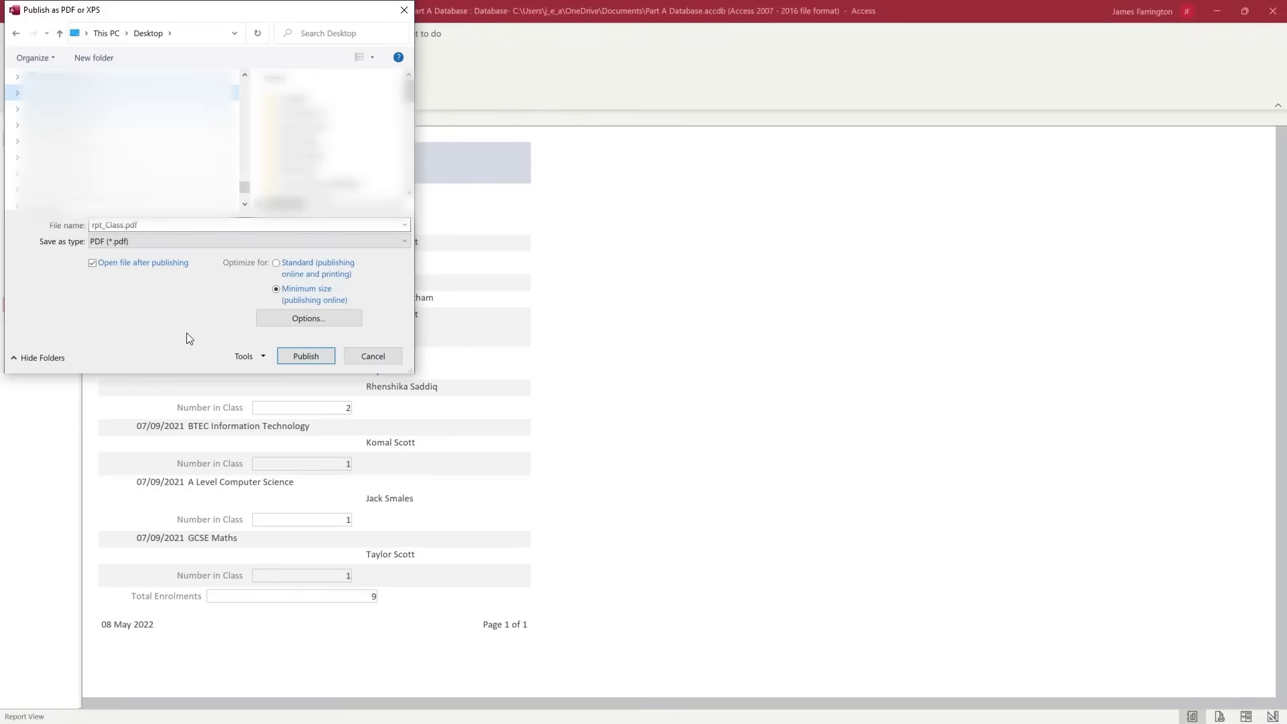
click(303, 359)
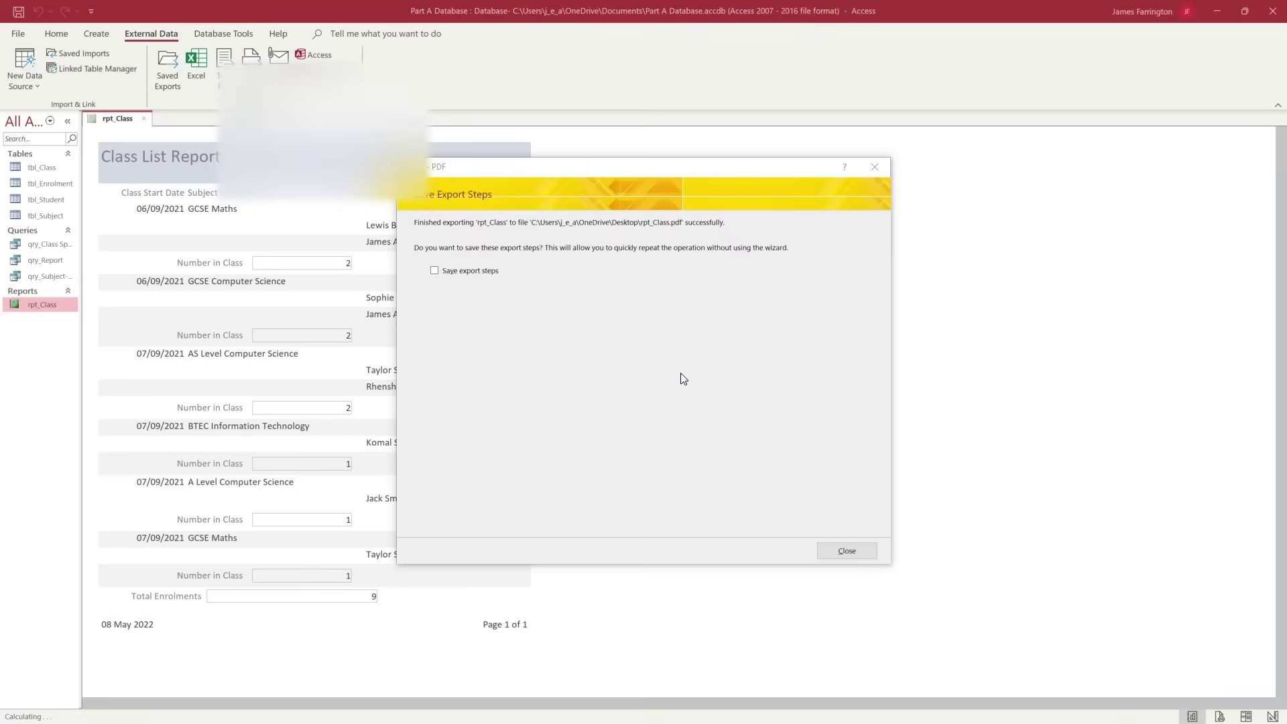
click(846, 551)
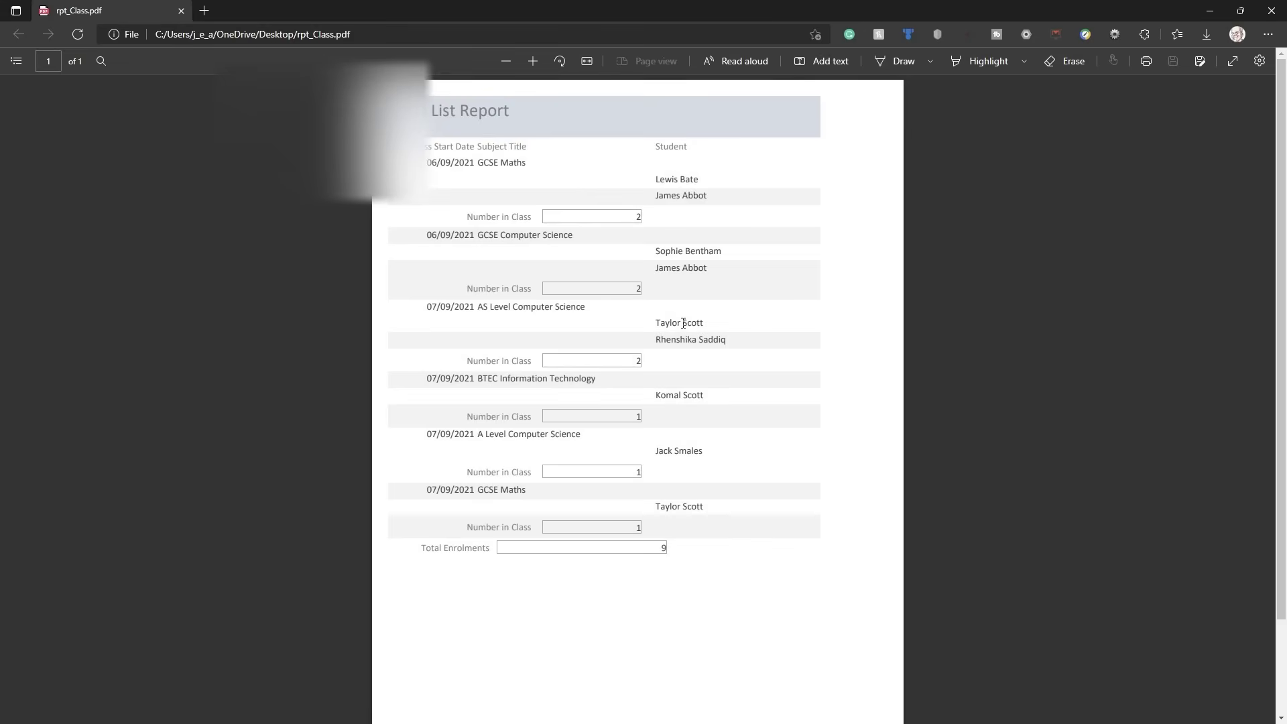
- Review the exported class list PDF in the browser, and switch back to Access
scroll(590, 375, down, 3)
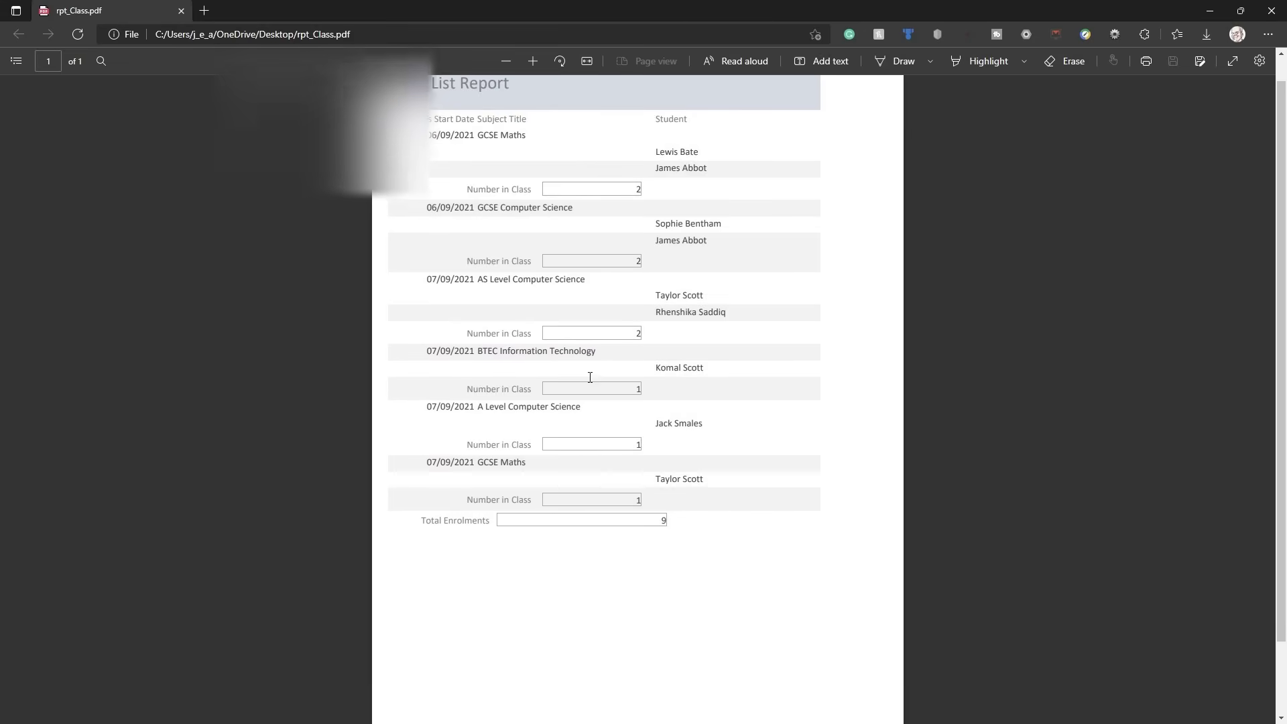
scroll(590, 382, up, 3)
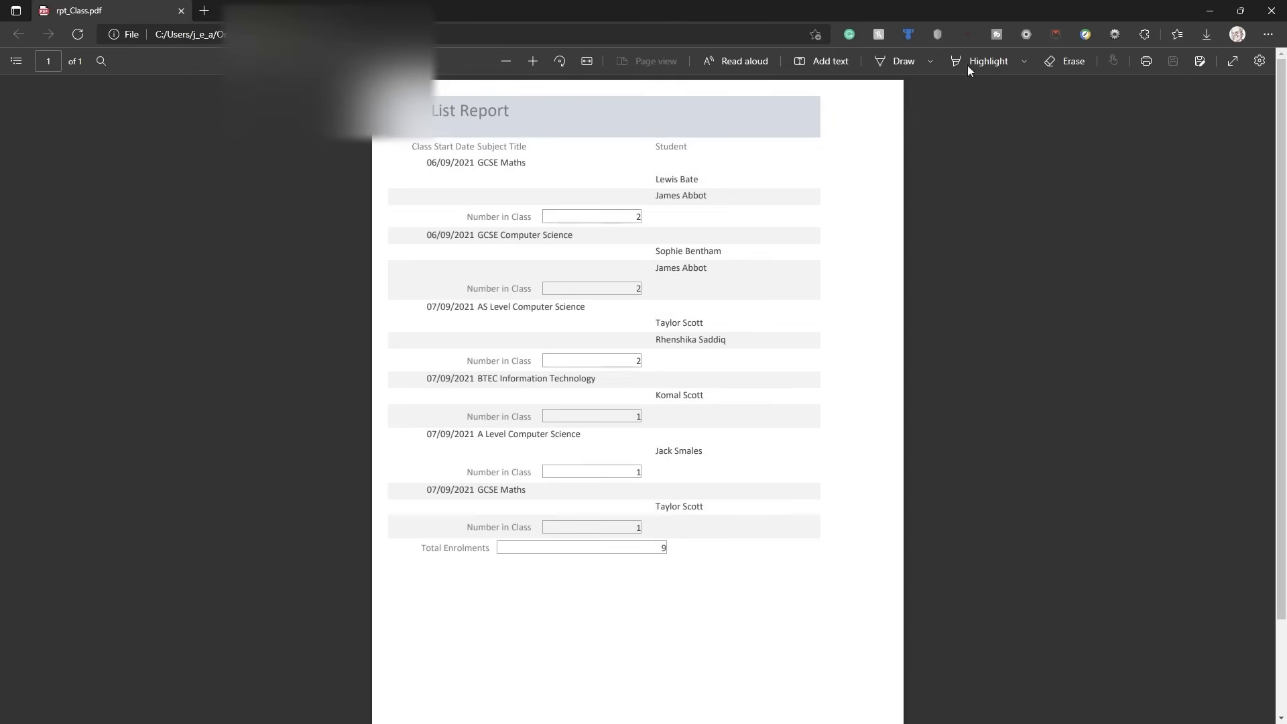
click(1210, 11)
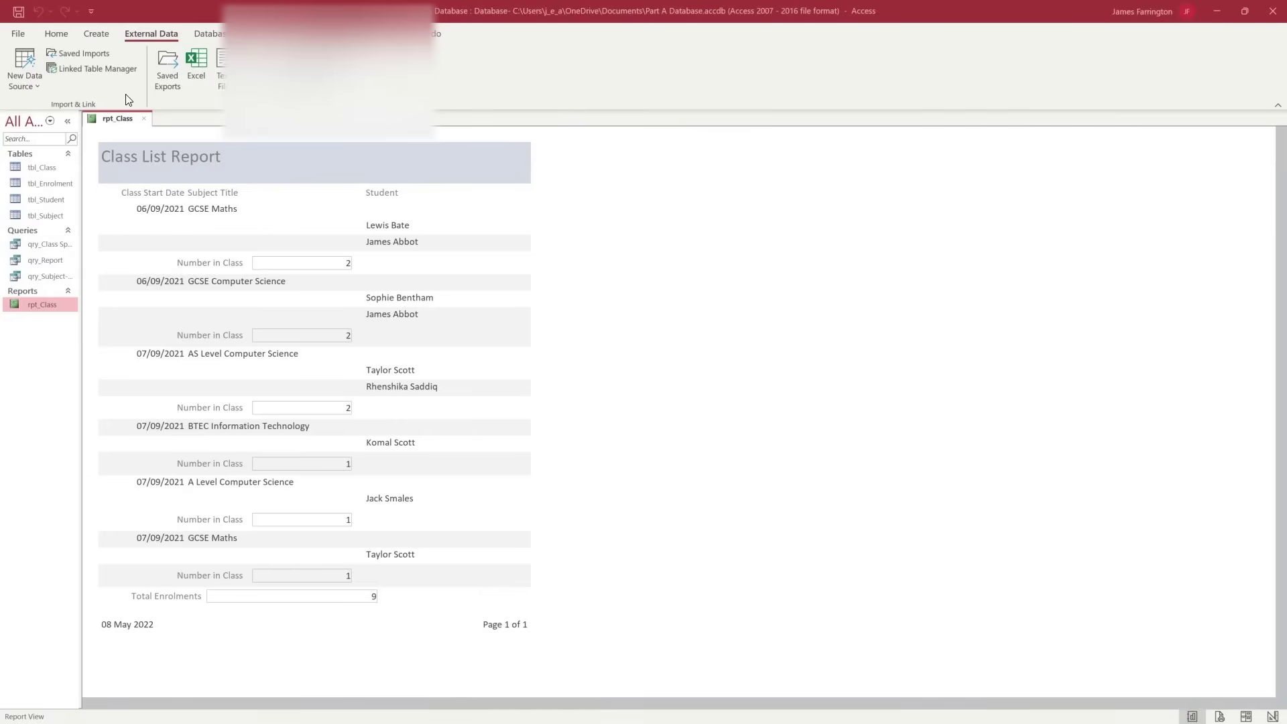
- Close the report and export rpt_Class as a PDF directly from the navigation list, replacing the existing rpt_Class.pdf on the Desktop
click(144, 119)
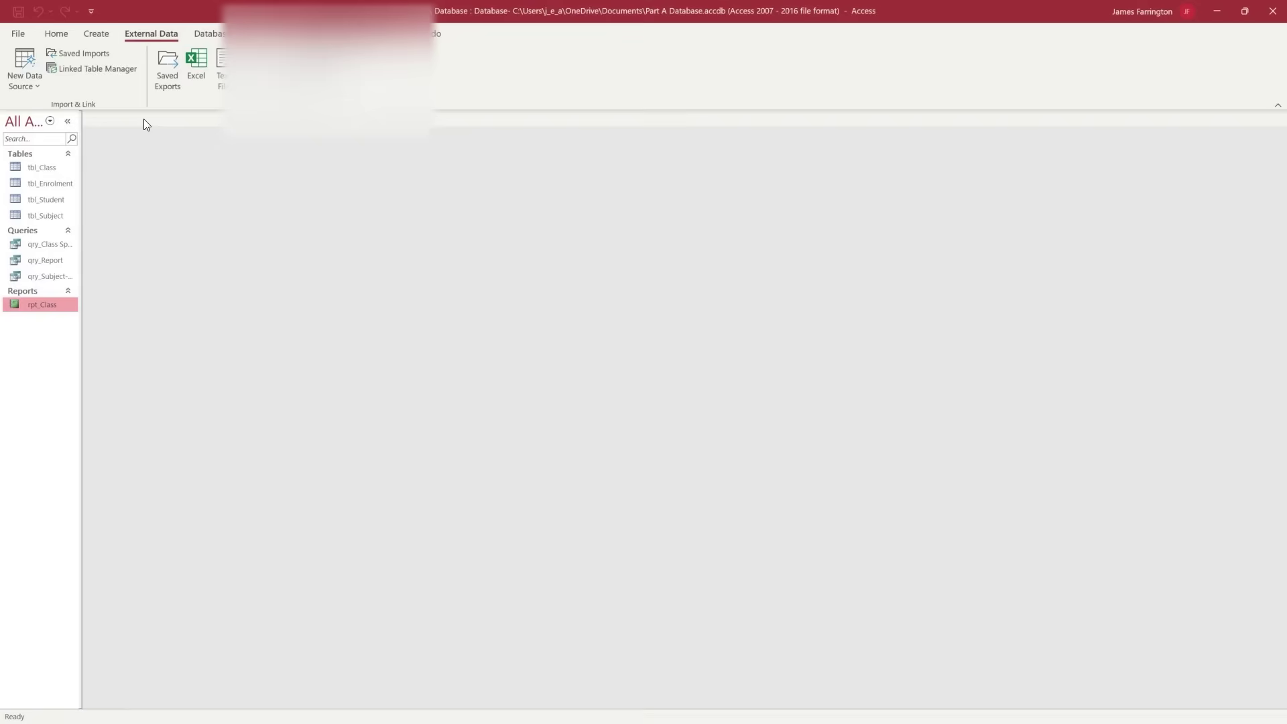
right_click(44, 307)
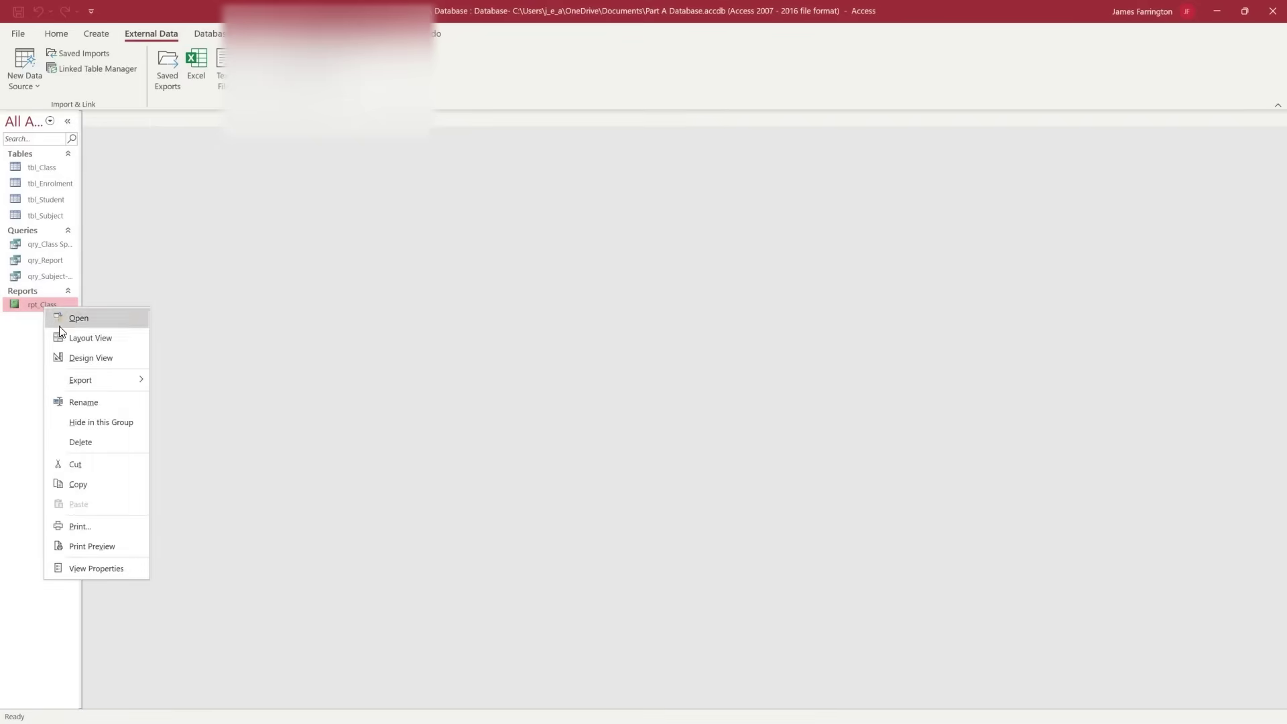
mouse_move(92, 382)
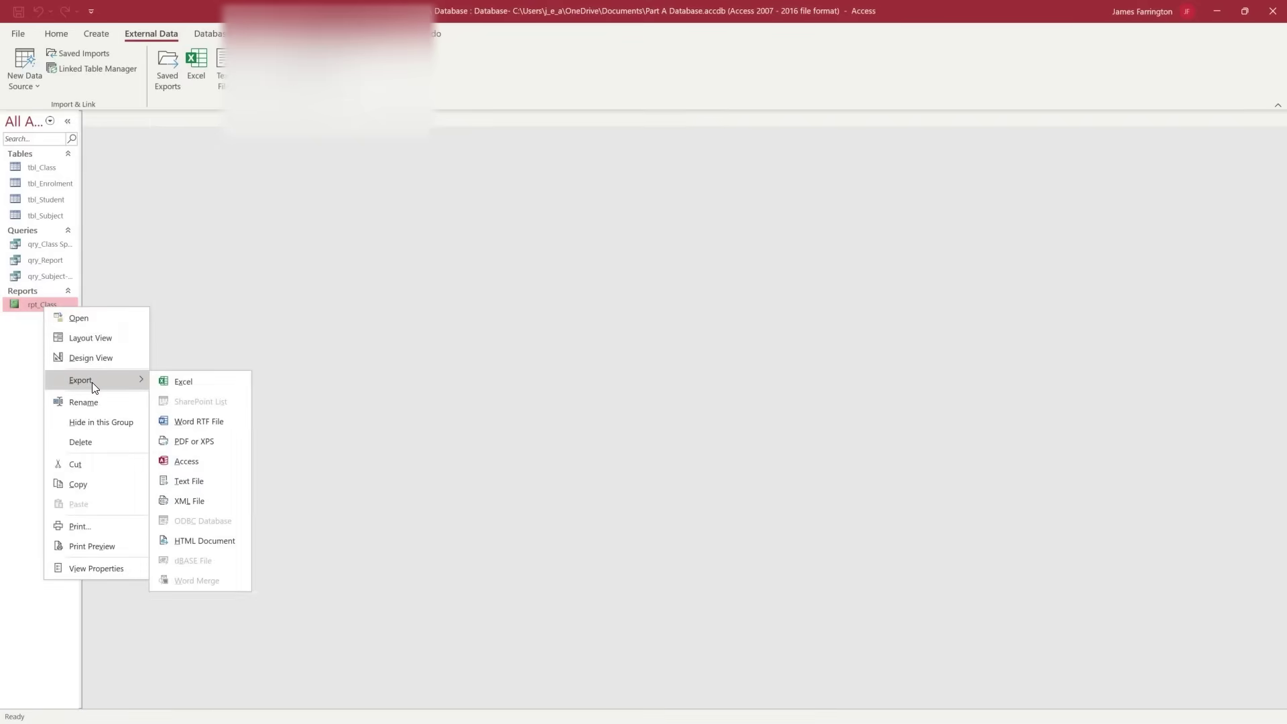
click(212, 441)
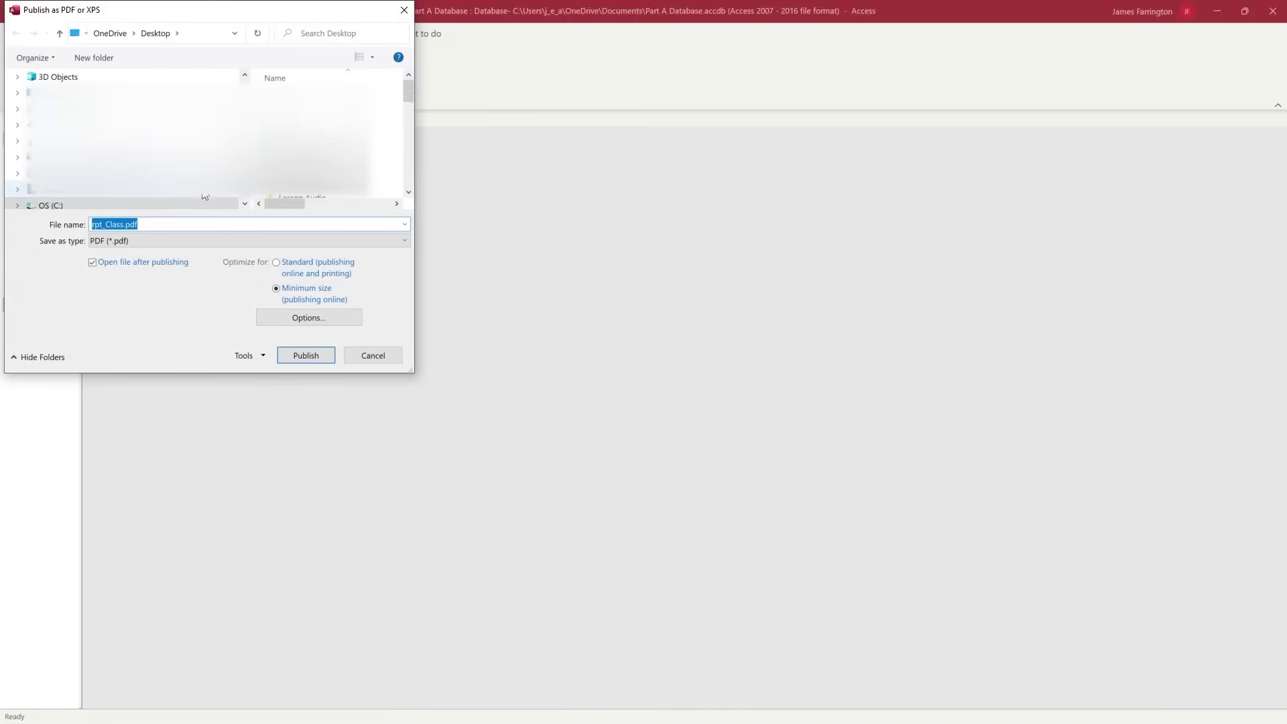
click(299, 357)
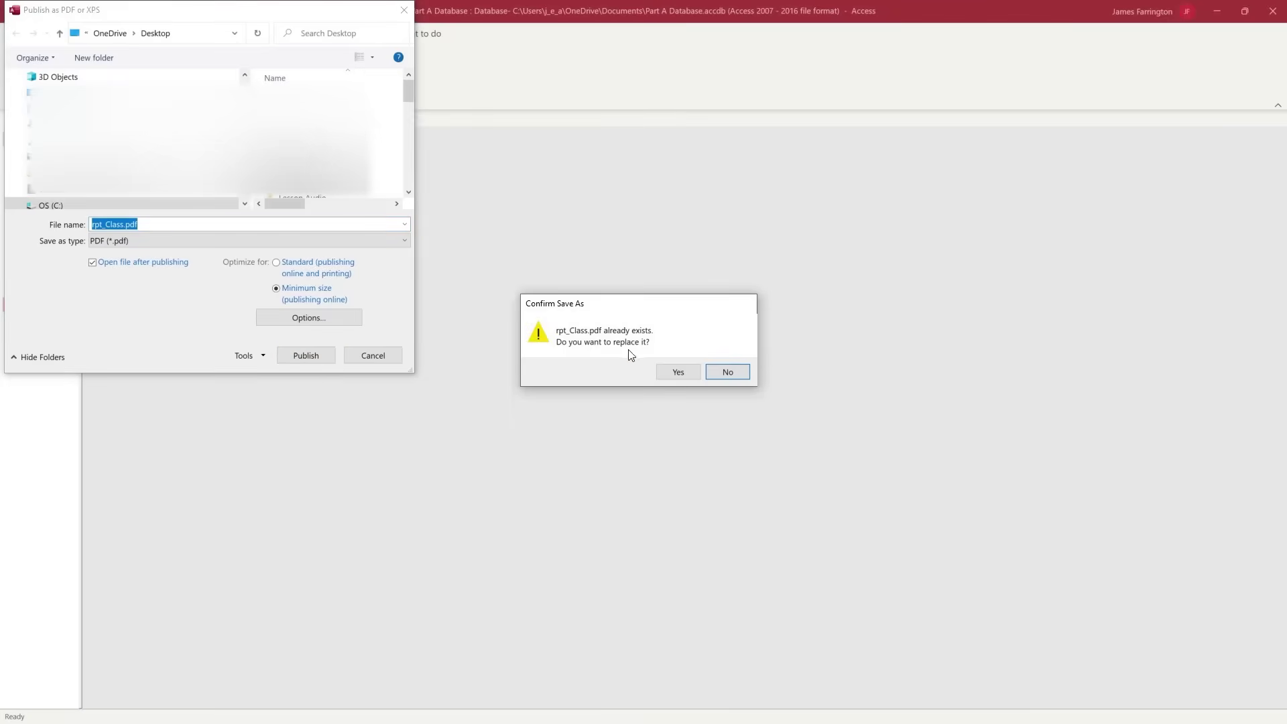
click(678, 372)
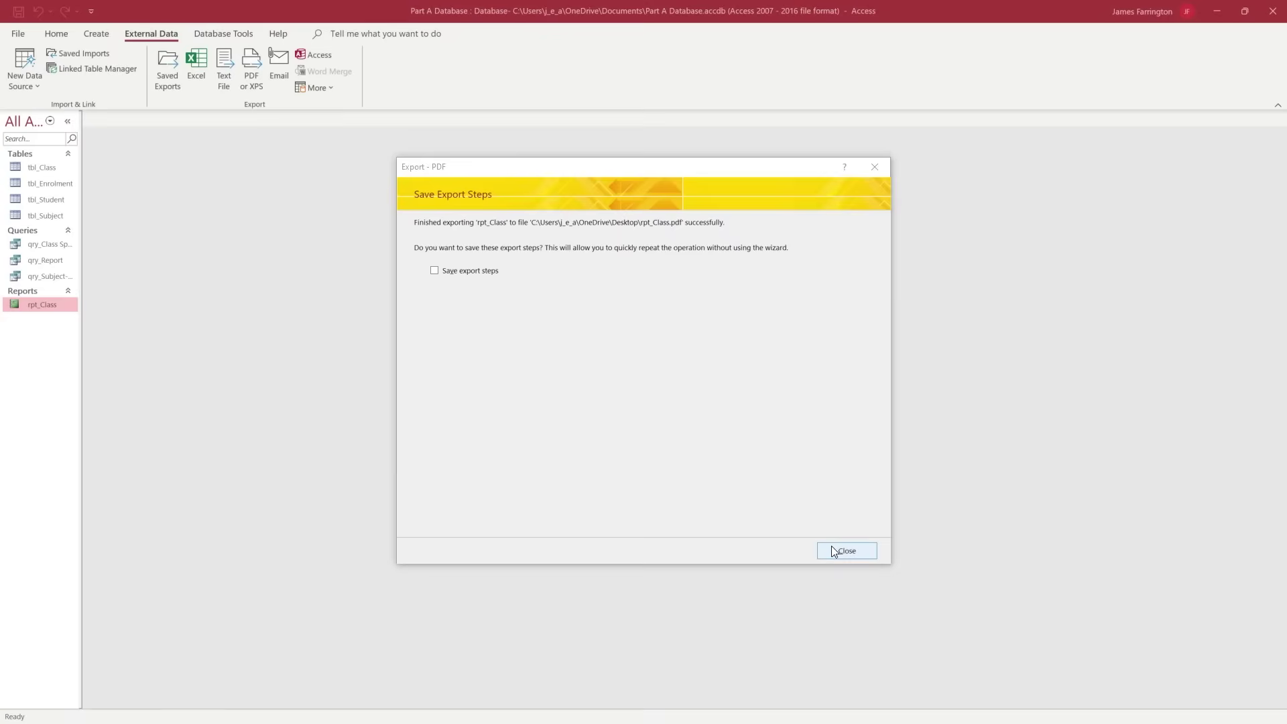
click(839, 550)
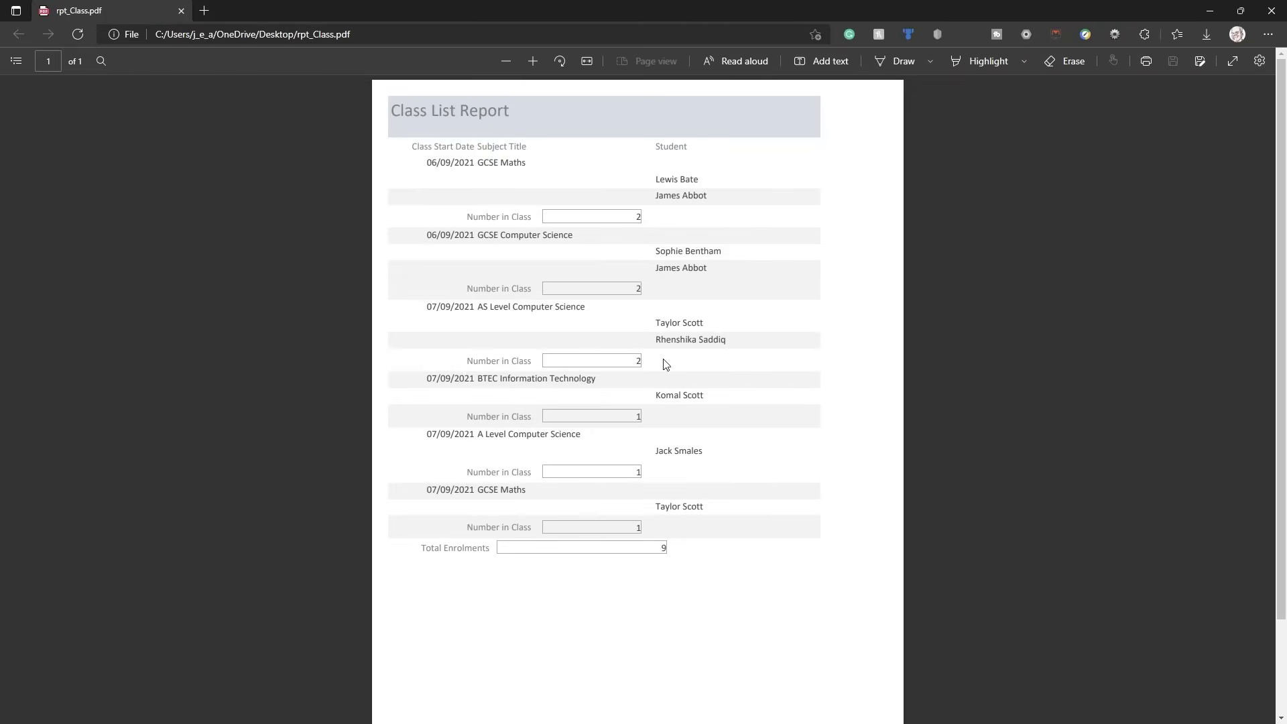
- Examine the re-exported PDF down to its page footer, and close it
scroll(702, 297, down, 2)
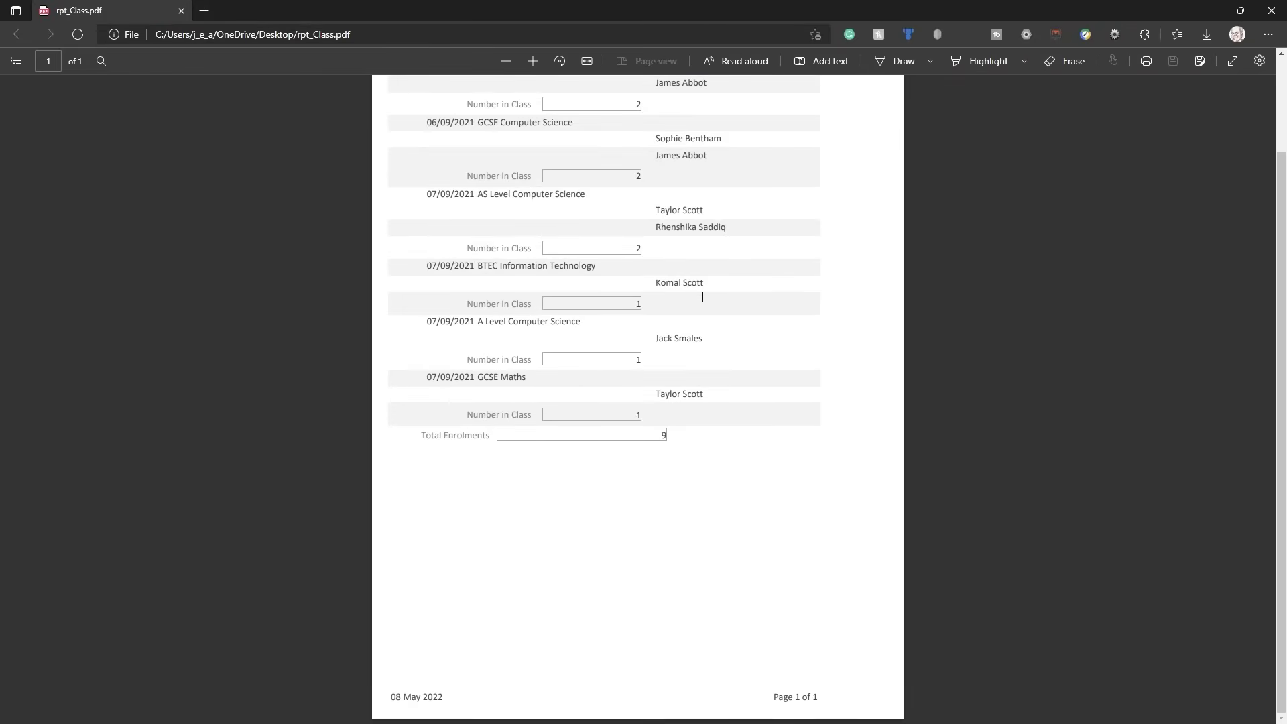
click(1272, 20)
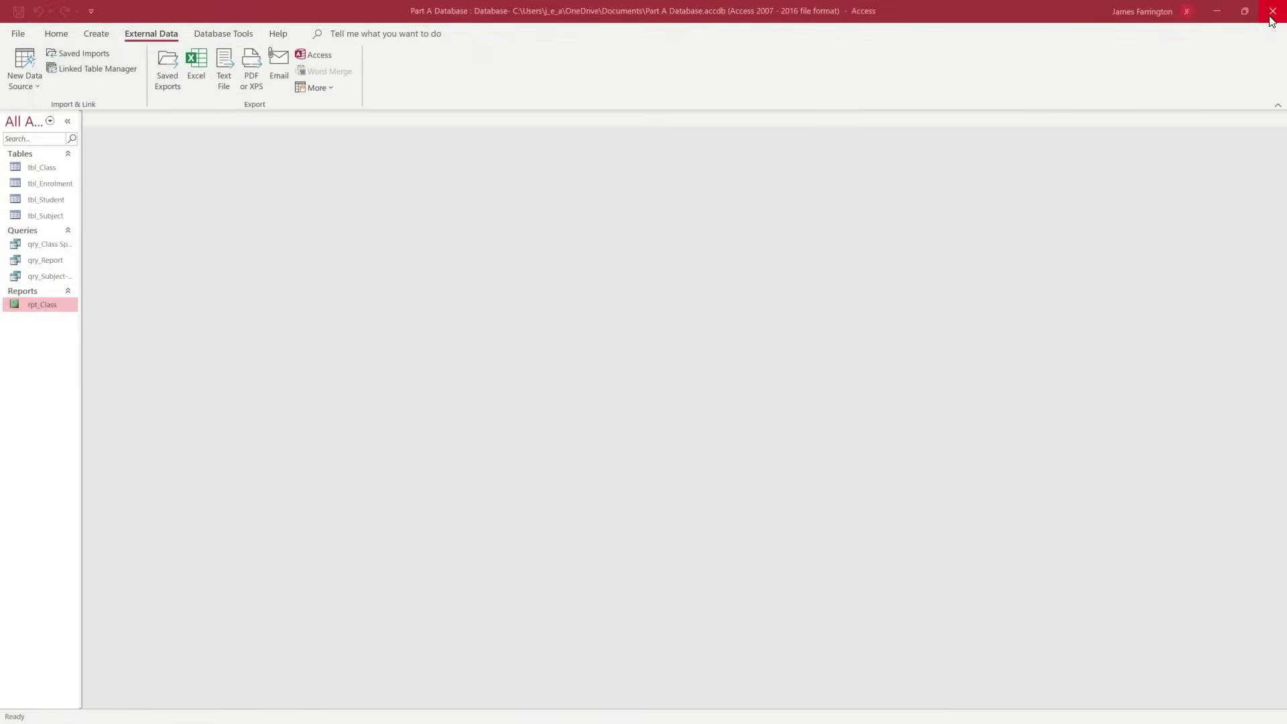